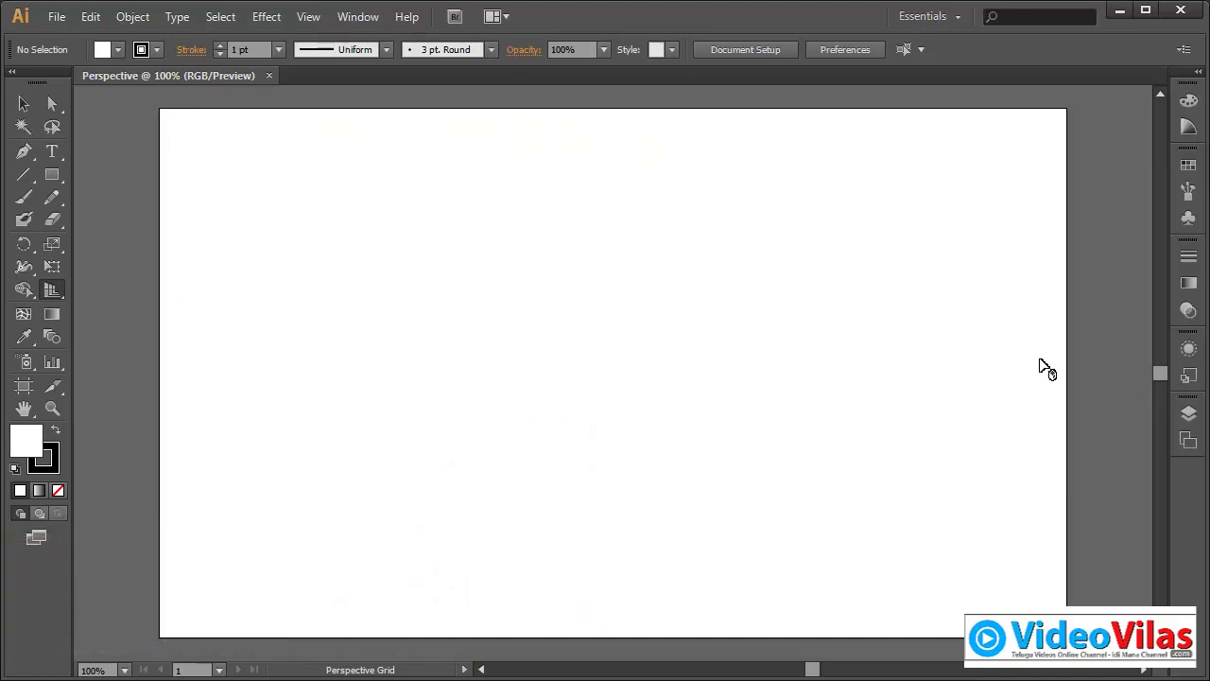
# Step: Draw a rectangle in the upper middle of the artboard and select it
pyautogui.click(52, 175)
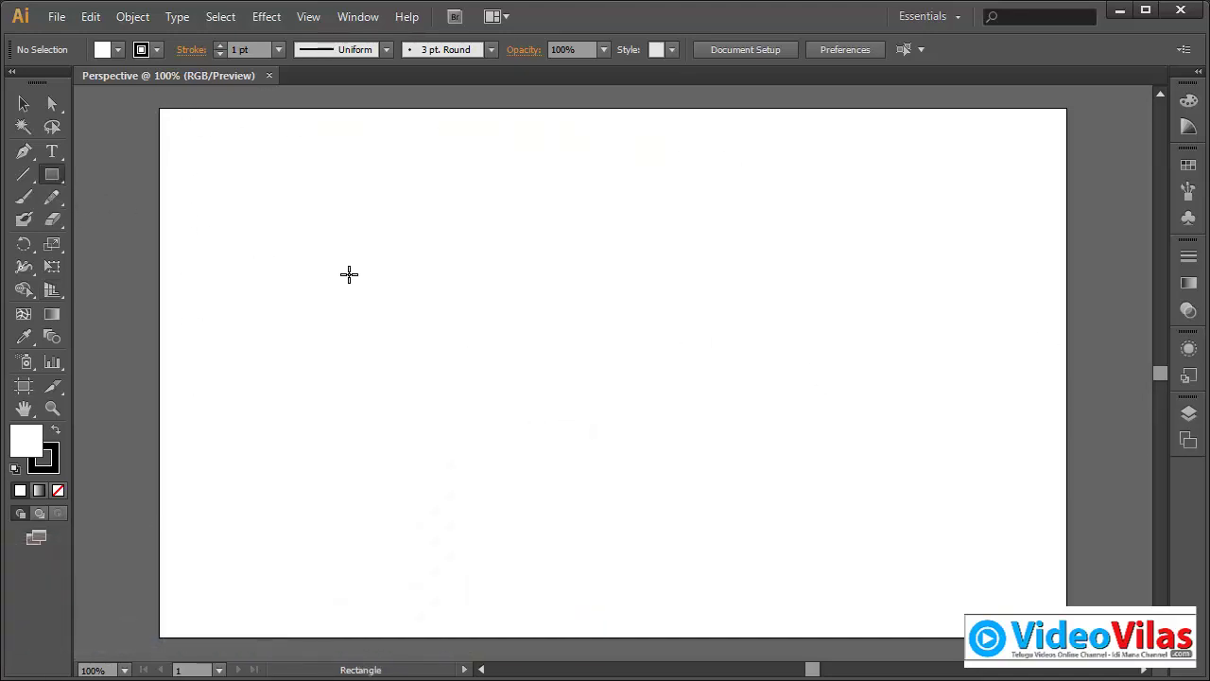
pyautogui.moveTo(453, 228); pyautogui.dragTo(644, 372)
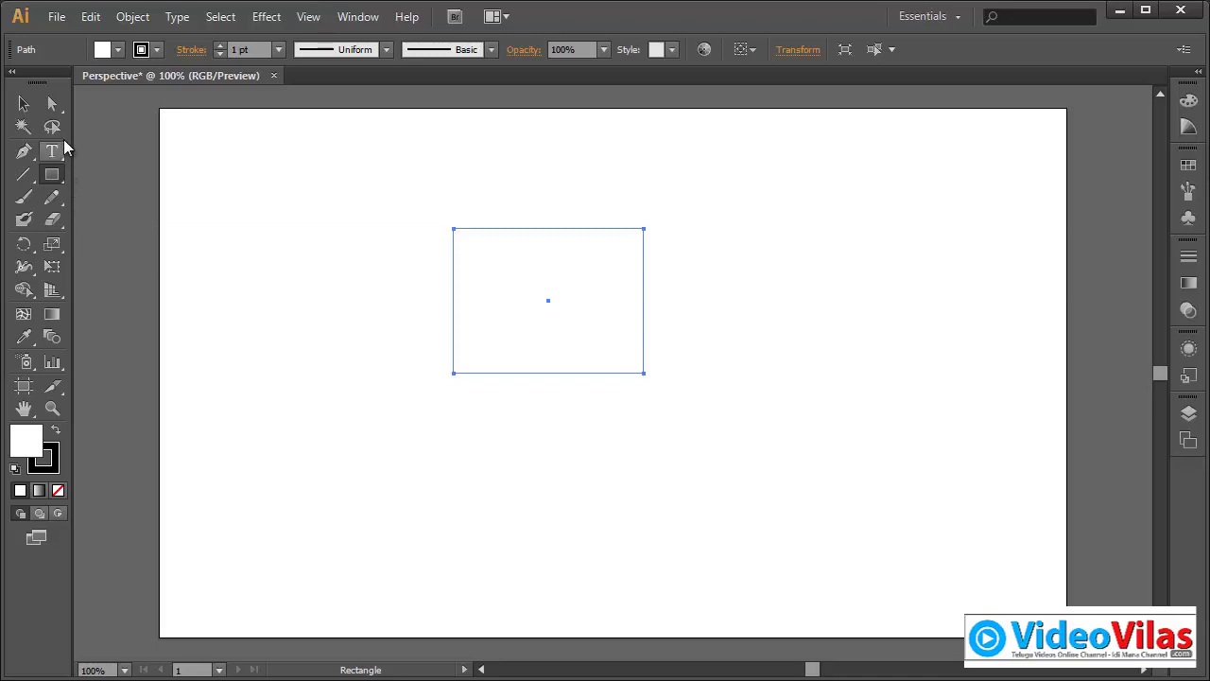
pyautogui.click(24, 103)
pyautogui.click(440, 196)
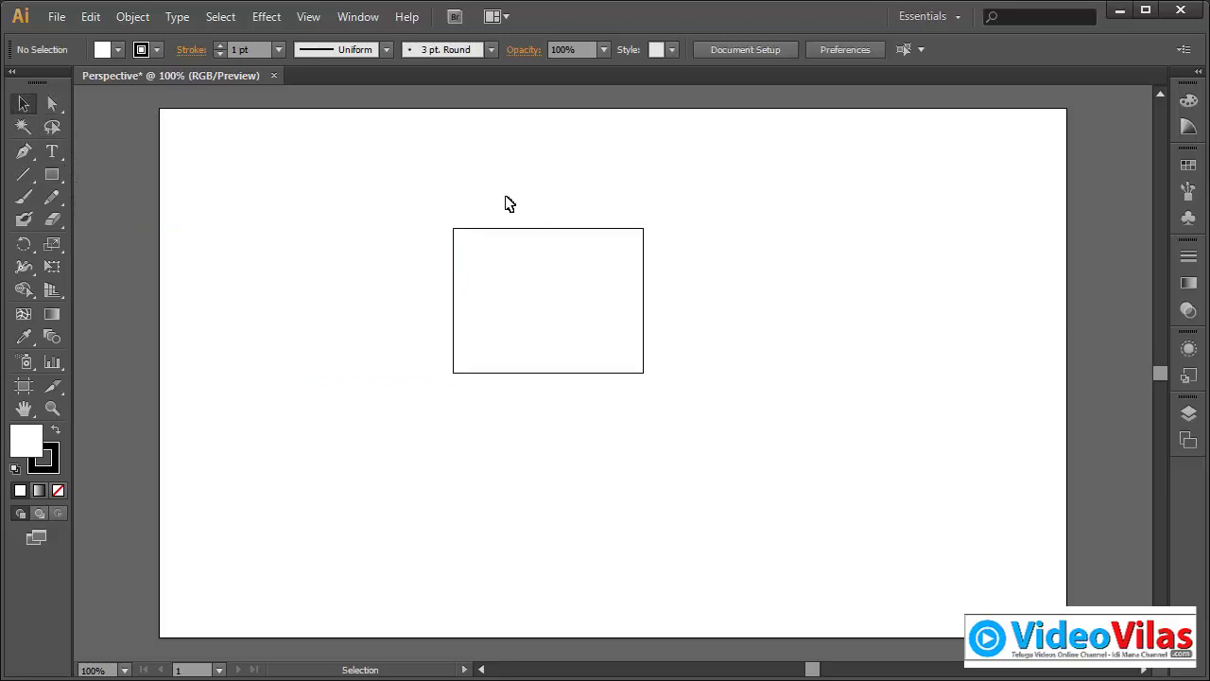
pyautogui.moveTo(462, 164); pyautogui.dragTo(708, 419)
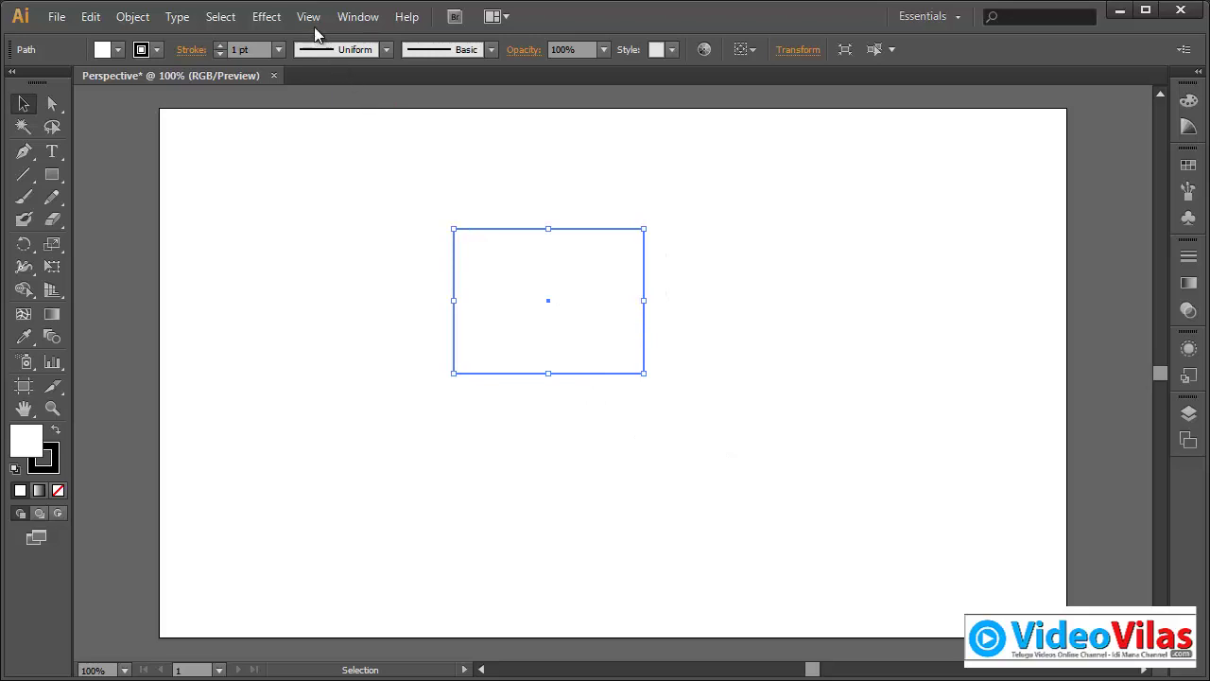
# Step: Apply Free Distort, stretching the right corners outward so the right edge is taller
pyautogui.click(277, 17)
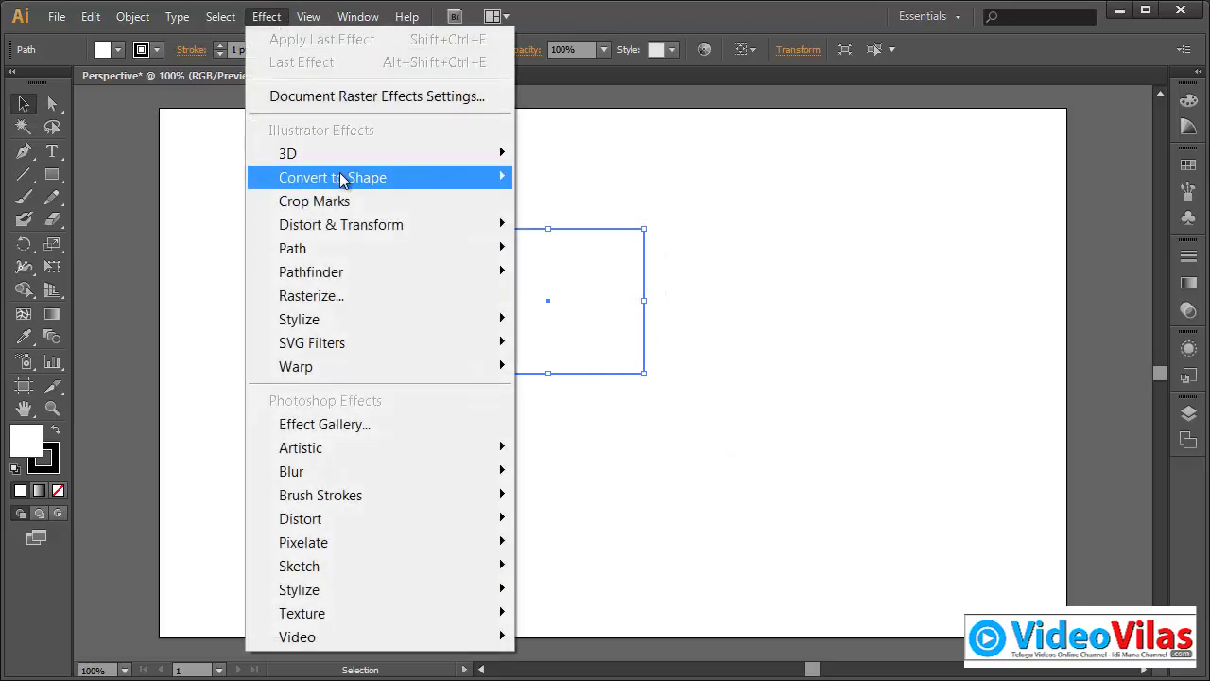
pyautogui.moveTo(367, 229)
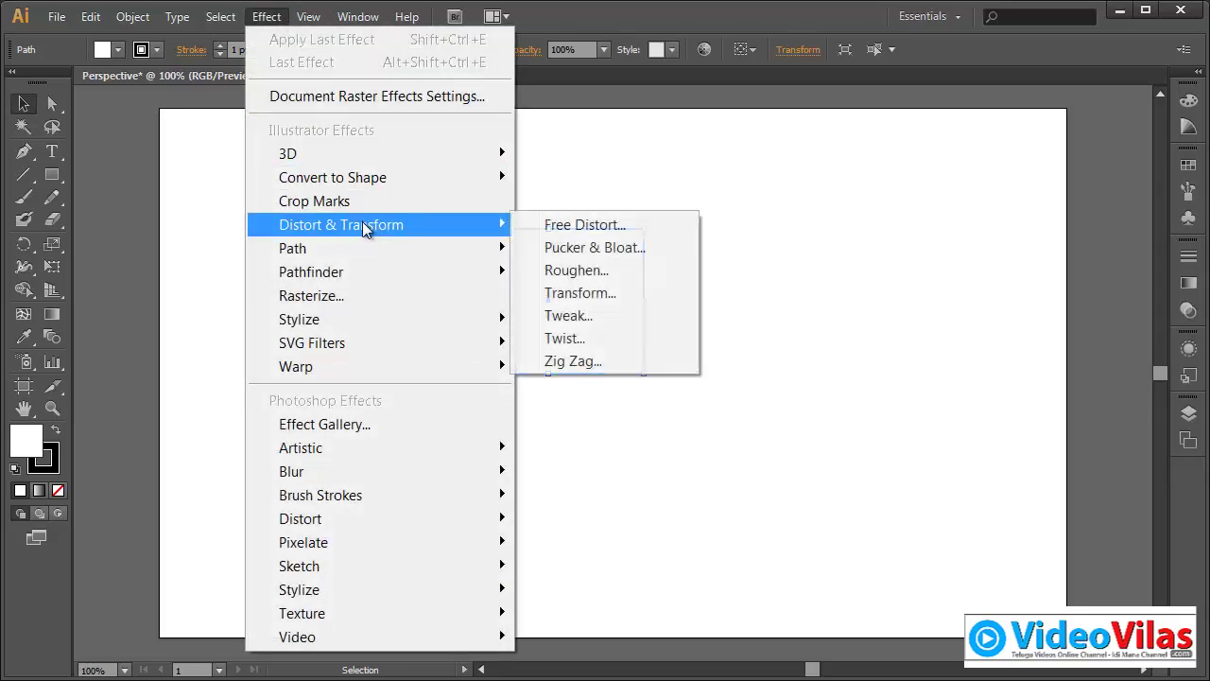
pyautogui.click(558, 224)
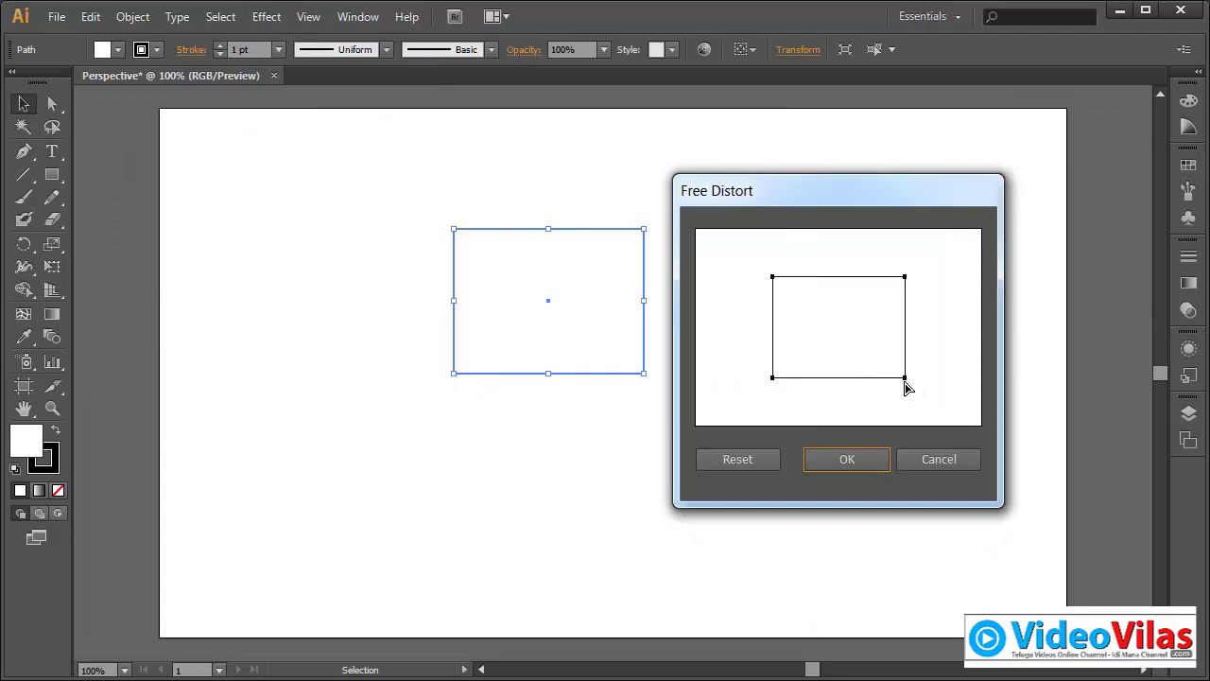
pyautogui.moveTo(905, 378); pyautogui.dragTo(905, 425)
pyautogui.moveTo(906, 280); pyautogui.dragTo(905, 234)
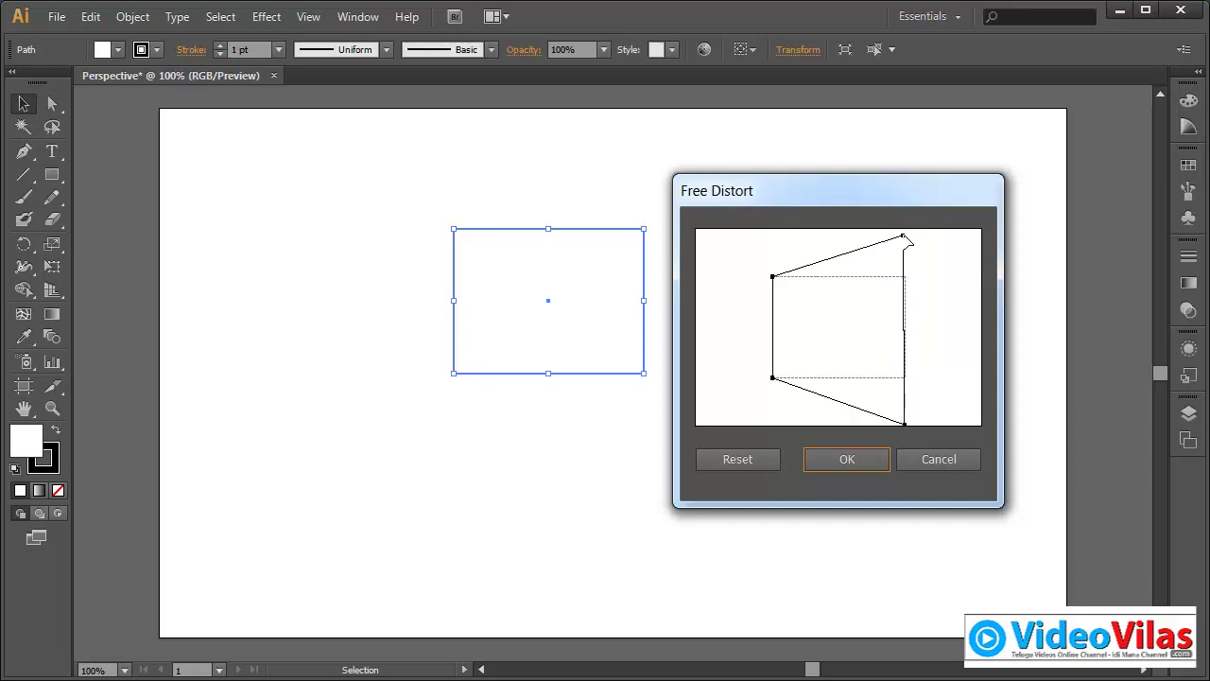
pyautogui.click(842, 463)
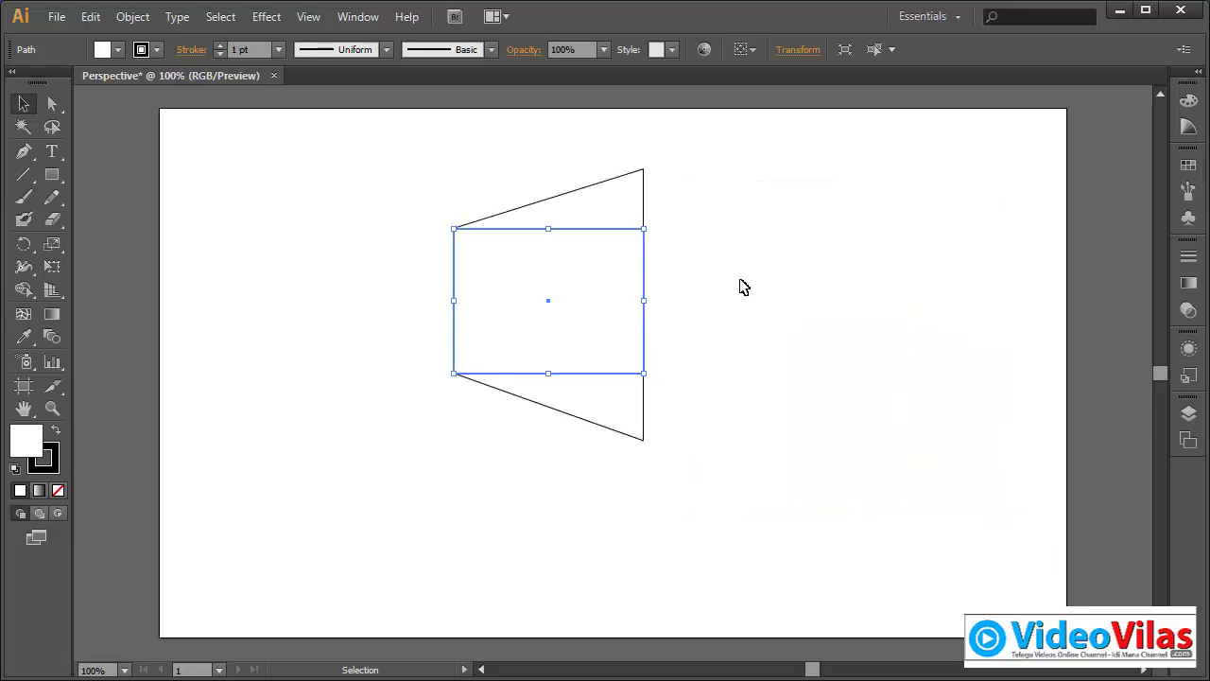
pyautogui.click(742, 285)
# Step: Draw a tall narrow rectangle from the trapezoid's top-right corner and select it
pyautogui.click(52, 174)
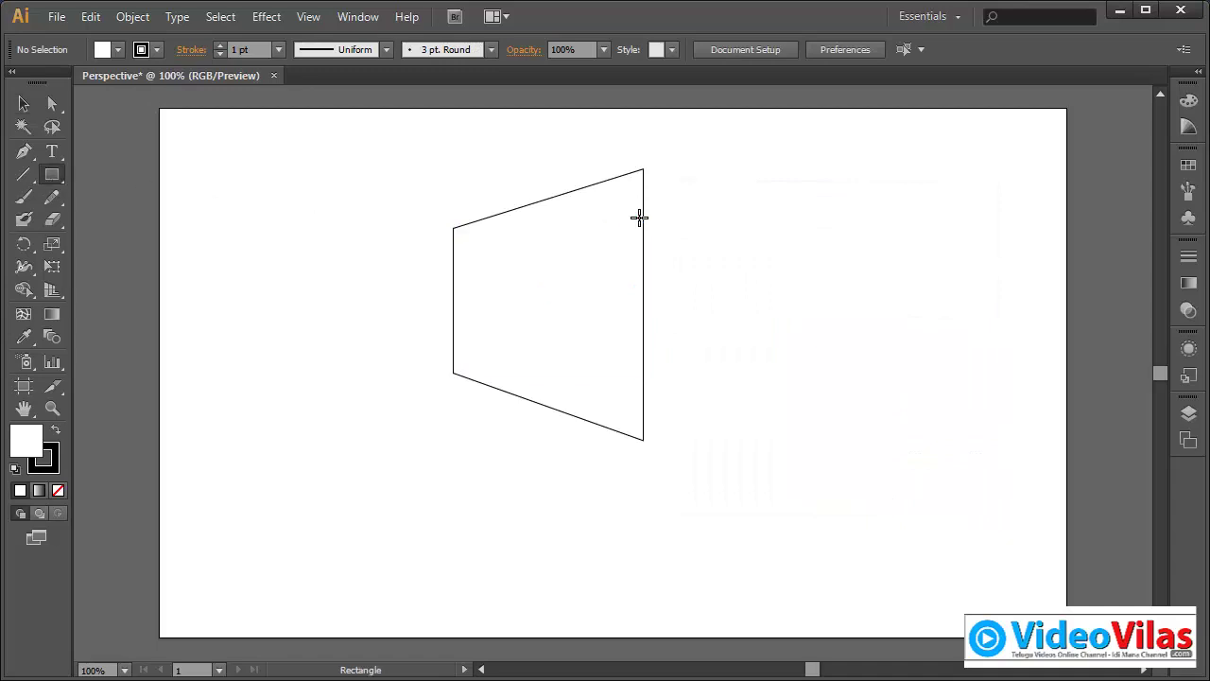
pyautogui.moveTo(643, 170); pyautogui.dragTo(740, 440)
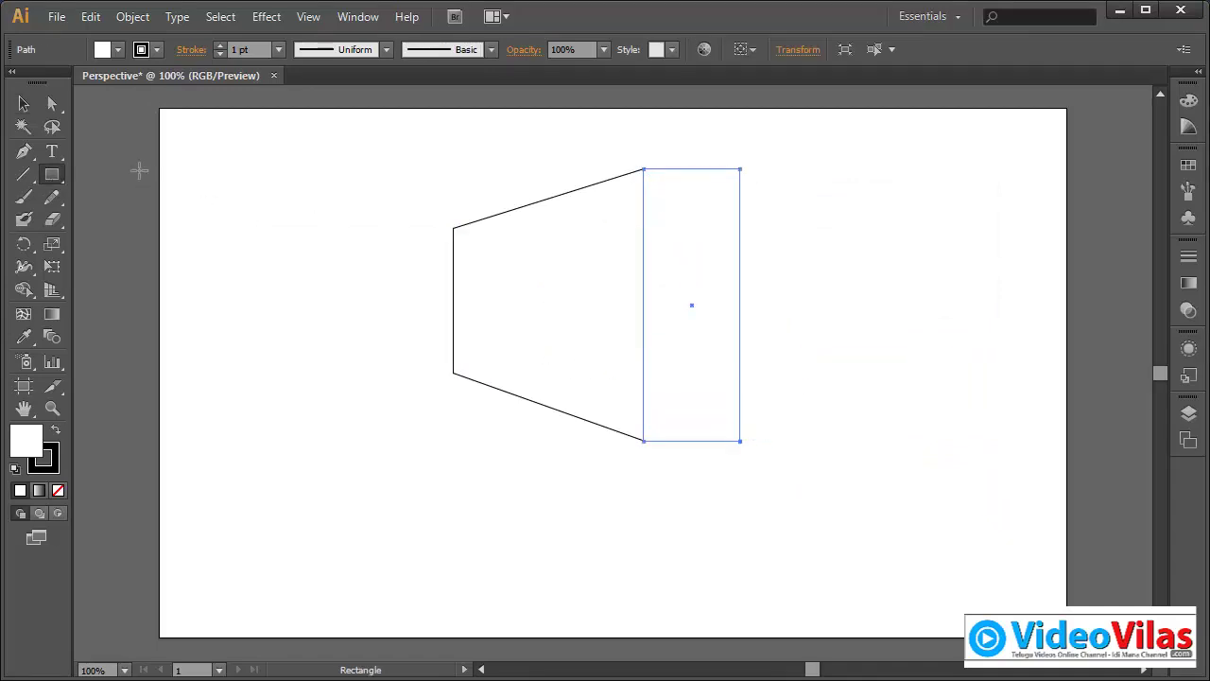
pyautogui.click(25, 111)
pyautogui.click(484, 413)
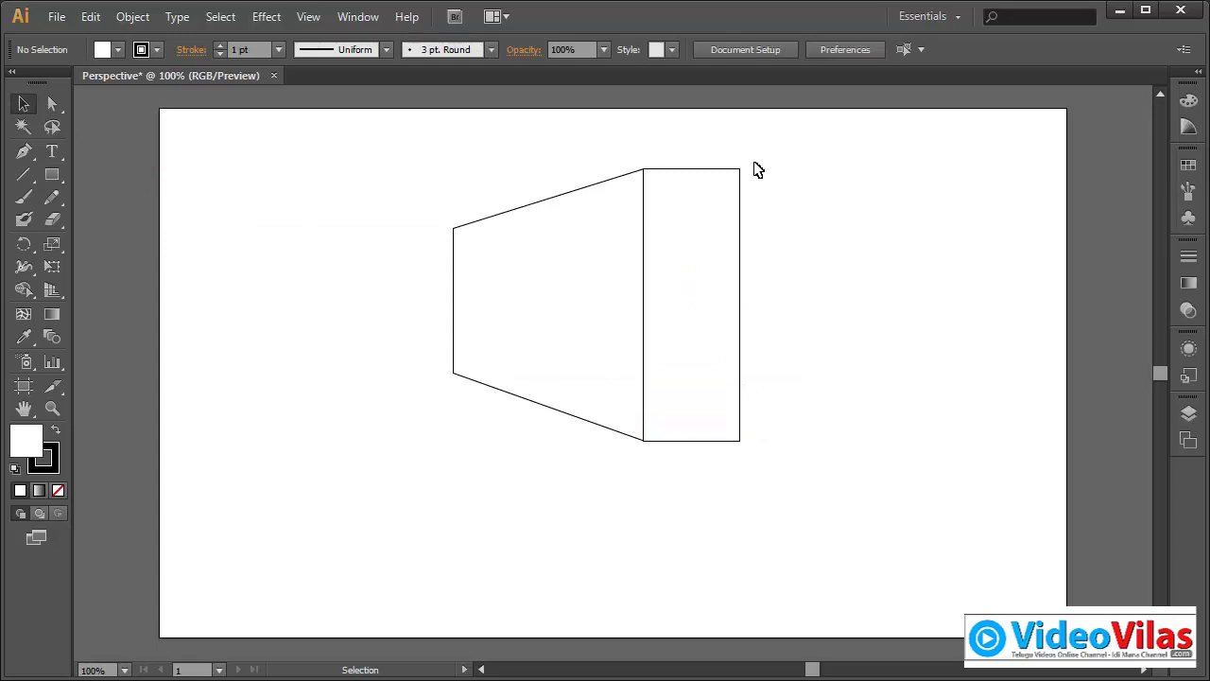
pyautogui.click(643, 189)
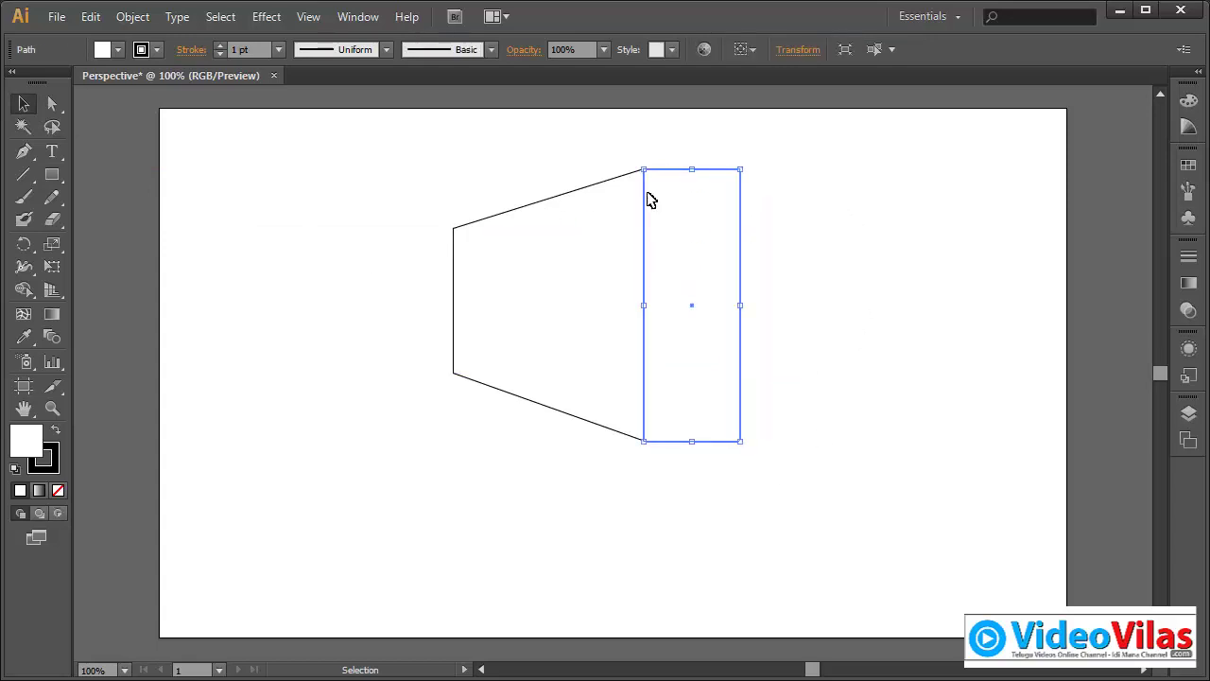
# Step: Free Distort the narrow rectangle, pulling its right corners inward so it tapers right
pyautogui.click(266, 17)
pyautogui.moveTo(331, 178)
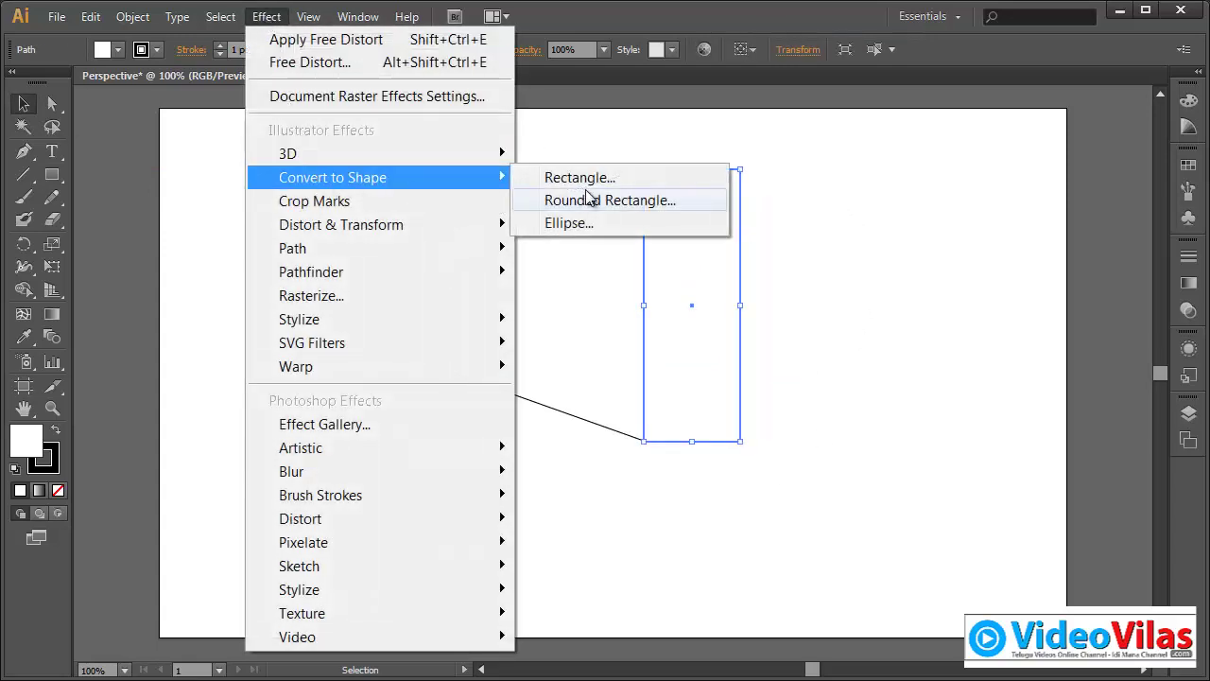
pyautogui.moveTo(452, 225)
pyautogui.click(579, 225)
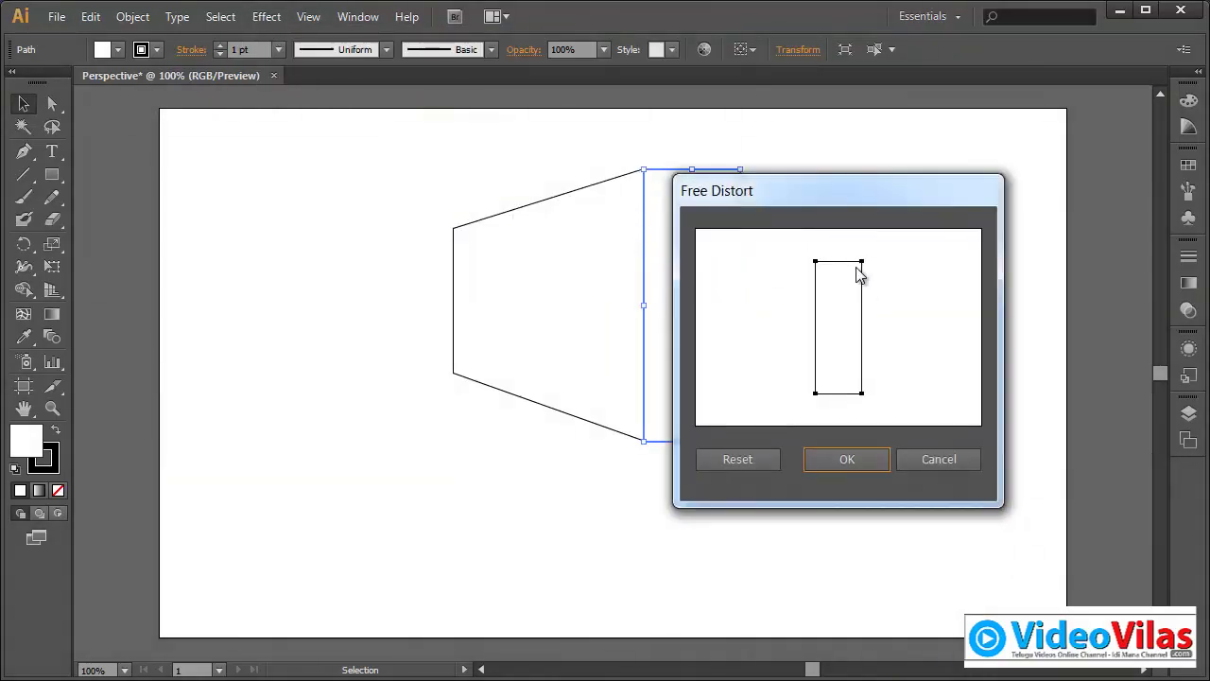
pyautogui.moveTo(862, 266); pyautogui.dragTo(861, 277)
pyautogui.moveTo(863, 394); pyautogui.dragTo(862, 371)
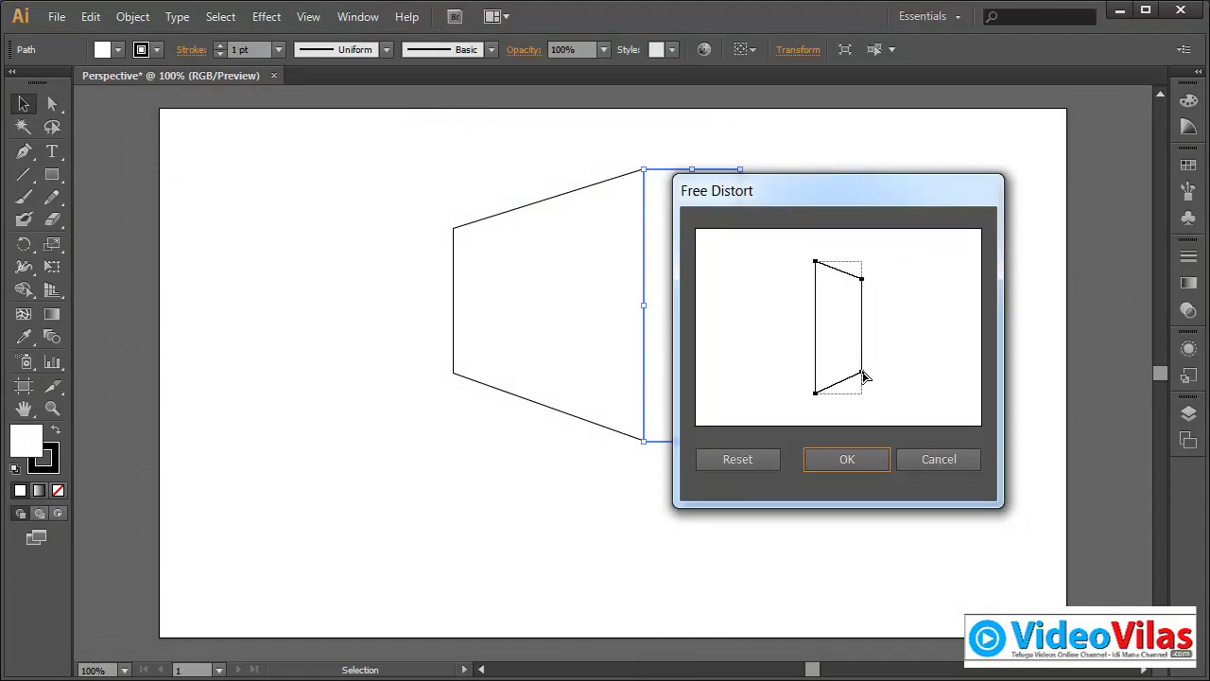
pyautogui.click(845, 458)
pyautogui.click(845, 462)
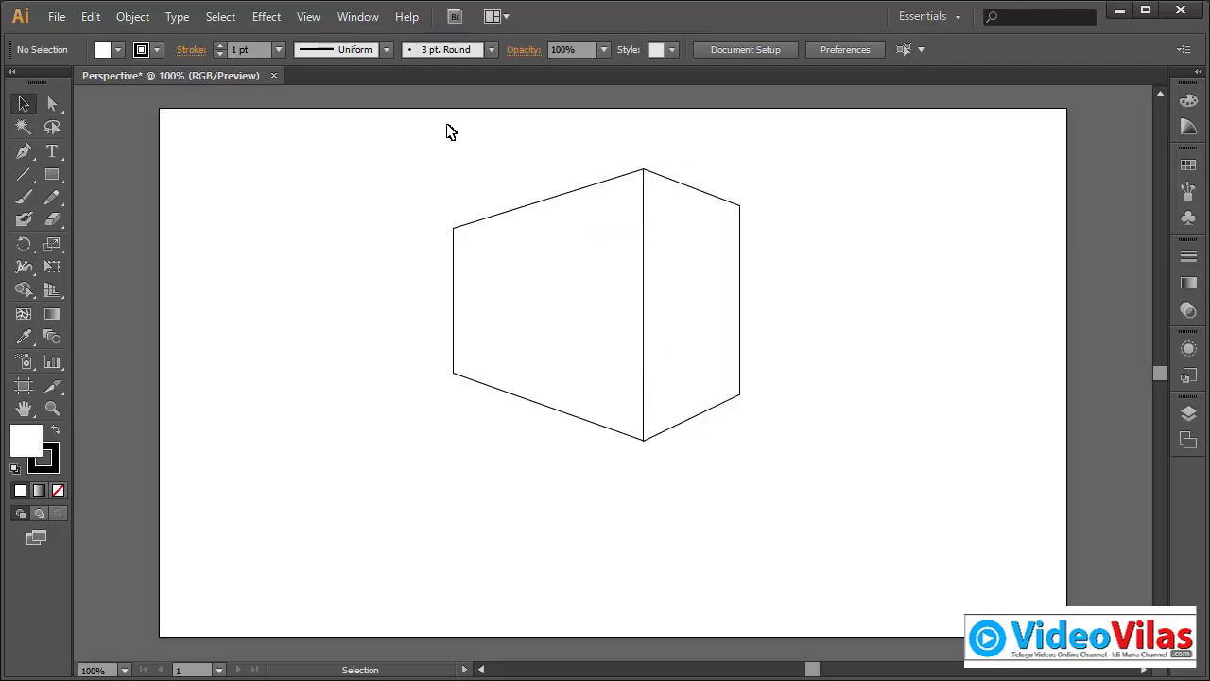
# Step: Marquee-select both faces of the box and delete them
pyautogui.click(265, 17)
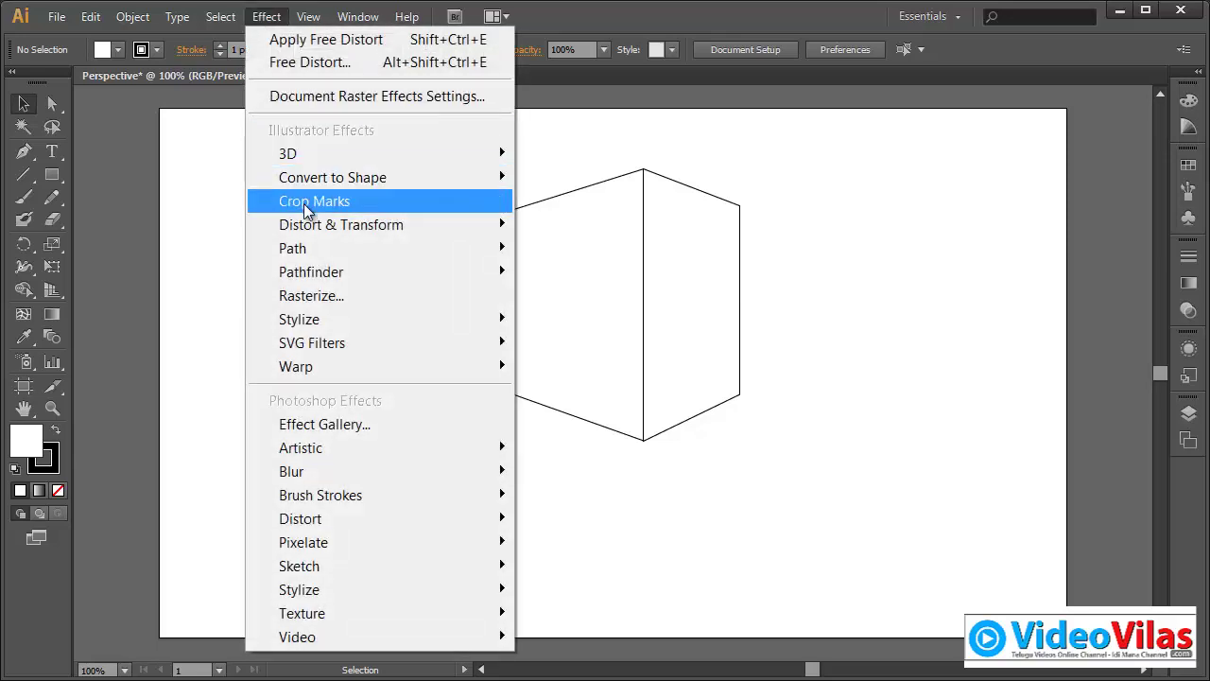
pyautogui.moveTo(433, 233)
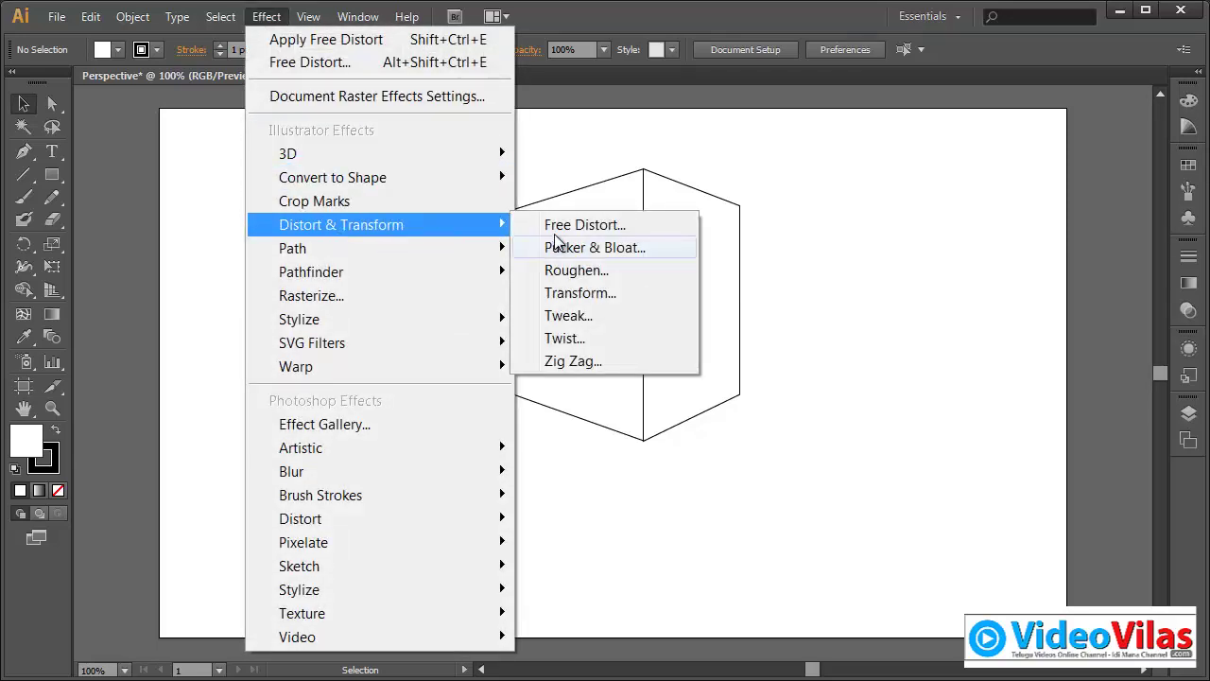
pyautogui.click(815, 263)
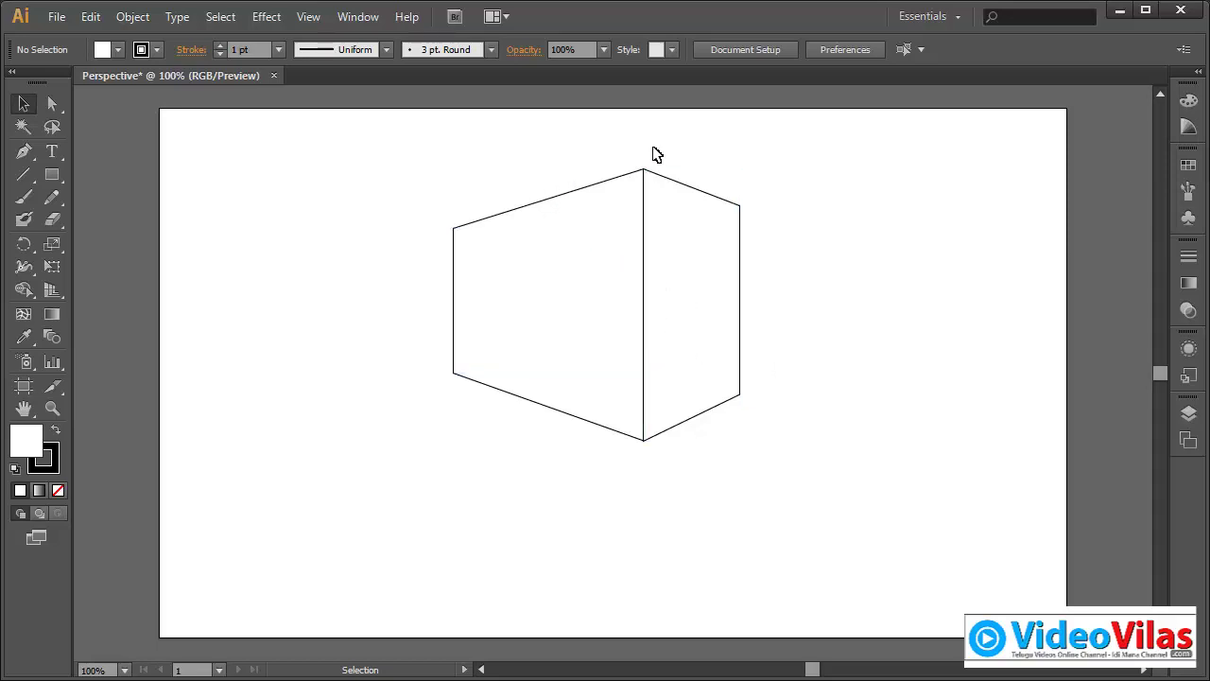
pyautogui.moveTo(523, 147); pyautogui.dragTo(800, 497)
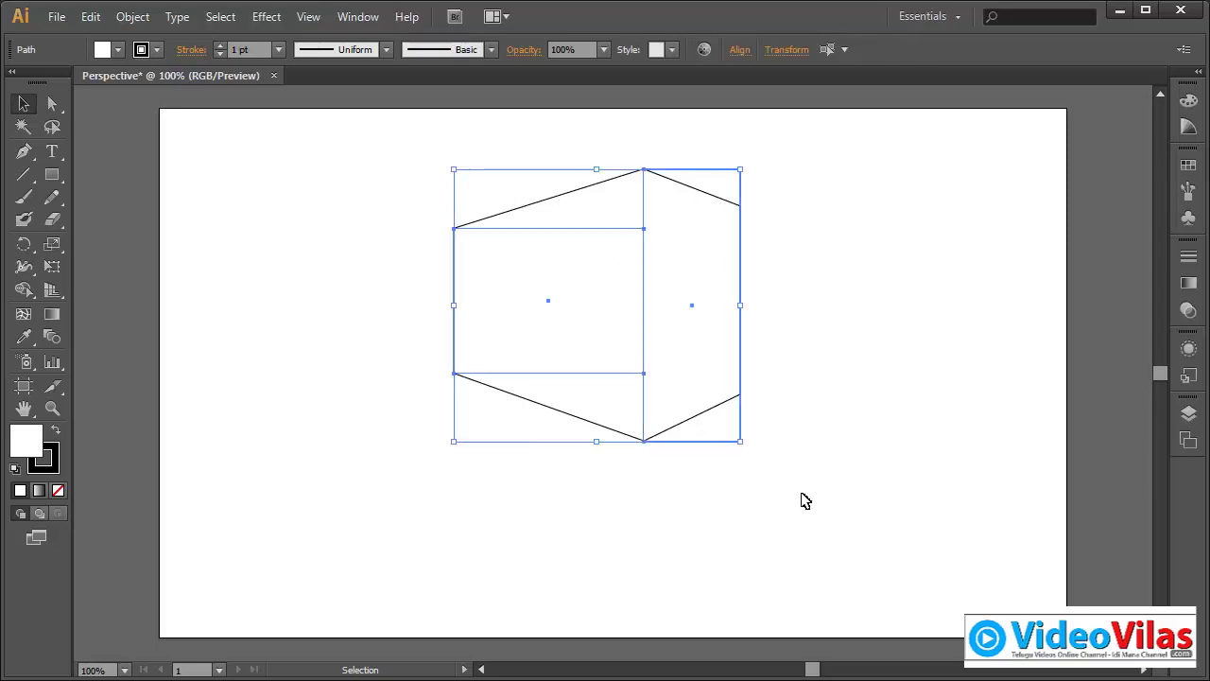
pyautogui.press('Delete')
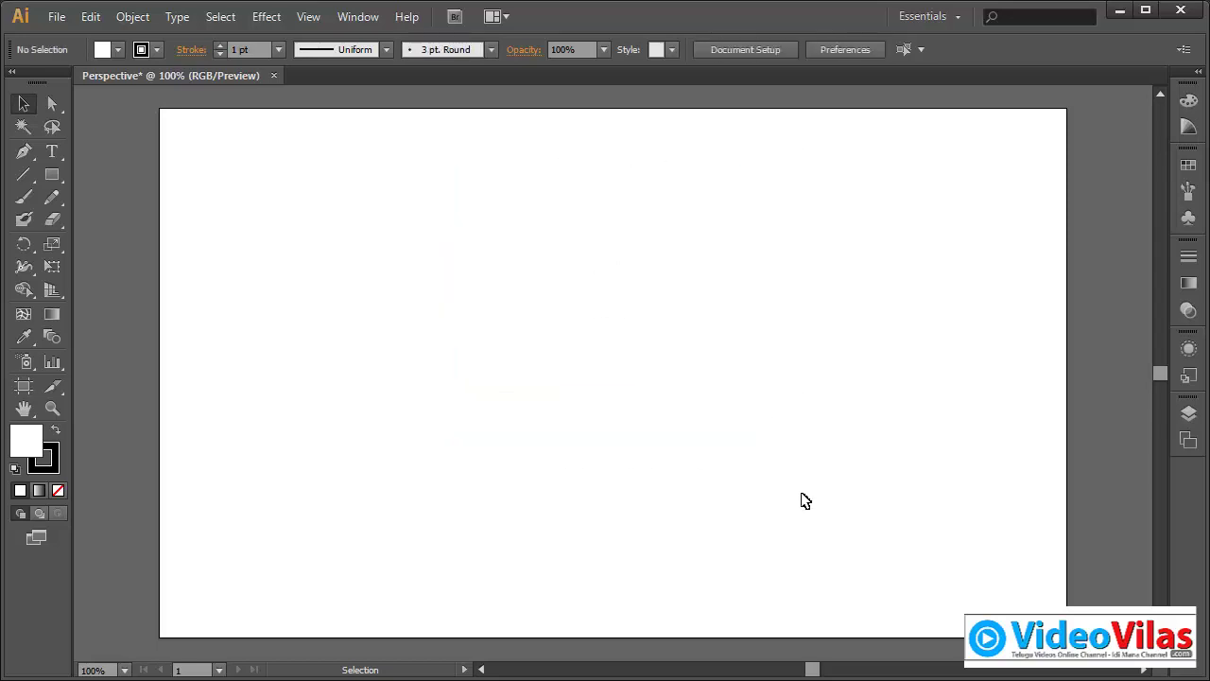
# Step: Draw a five-point star and duplicate it into a row of five stars
pyautogui.click(55, 180)
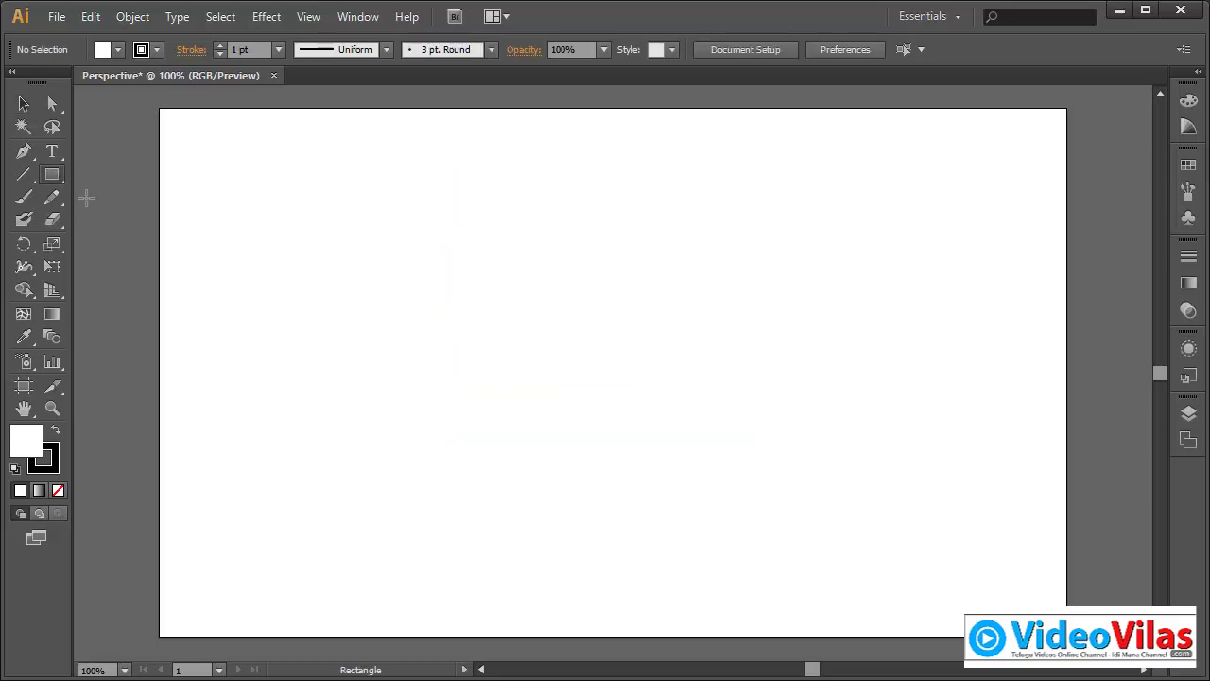
pyautogui.moveTo(48, 178); pyautogui.dragTo(112, 271)
pyautogui.moveTo(349, 352); pyautogui.dragTo(379, 430)
pyautogui.press('Up')
pyautogui.press('Up')
pyautogui.click(24, 104)
pyautogui.moveTo(345, 359); pyautogui.dragTo(510, 362)
pyautogui.press('a')
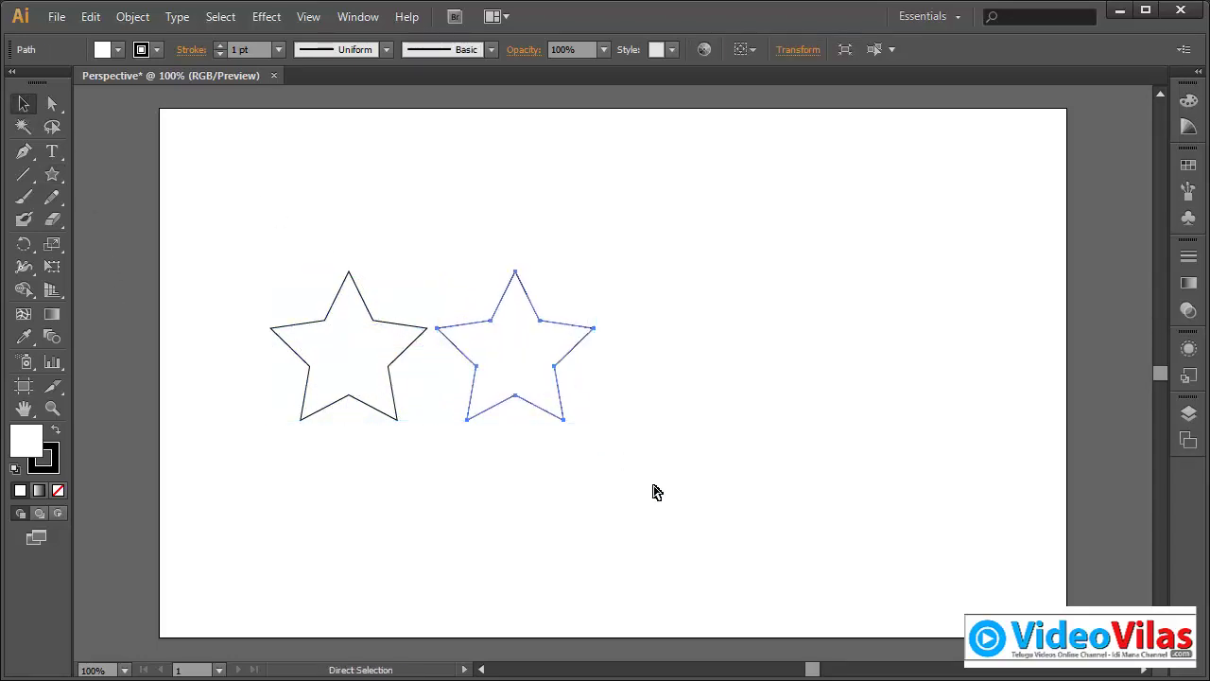
pyautogui.hotkey('ctrl', 'd')
pyautogui.hotkey('ctrl', 'd')
pyautogui.hotkey('ctrl', 'd')
pyautogui.press('v')
# Step: Scale the star row down to about 500 px wide and centre it on the artboard
pyautogui.click(308, 200)
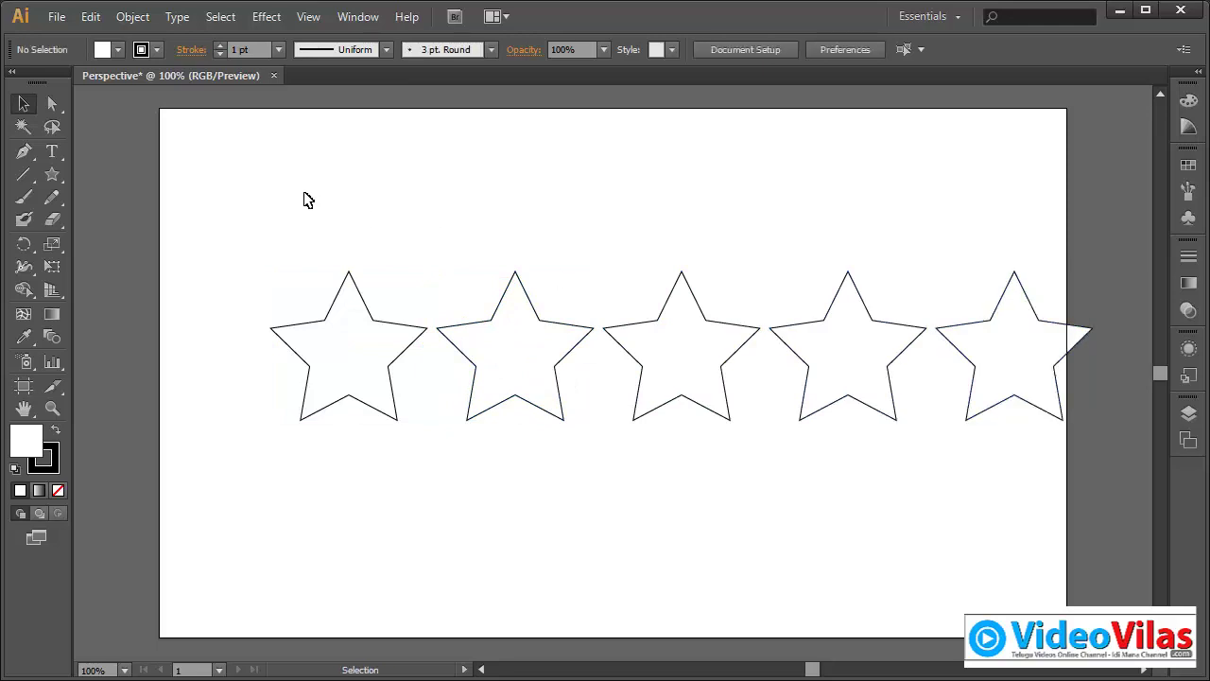
pyautogui.moveTo(307, 200); pyautogui.dragTo(1097, 444)
pyautogui.moveTo(1094, 421)
pyautogui.mouseDown()
pyautogui.moveTo(869, 400)
pyautogui.moveTo(862, 378)
pyautogui.mouseUp()
pyautogui.moveTo(813, 341); pyautogui.dragTo(840, 408)
pyautogui.moveTo(892, 448); pyautogui.dragTo(794, 425)
pyautogui.moveTo(635, 389); pyautogui.dragTo(709, 388)
pyautogui.click(767, 300)
pyautogui.moveTo(385, 278); pyautogui.dragTo(798, 483)
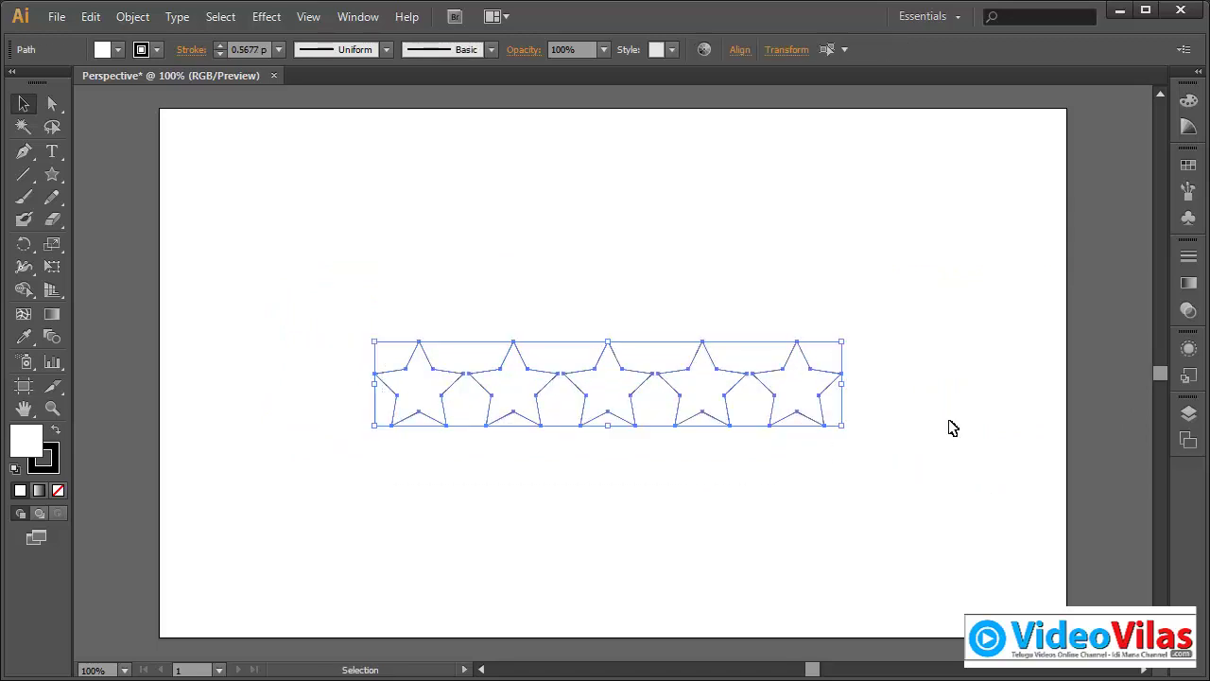
# Step: Fill all stars red, then give the first four a lighter pink, F25763
pyautogui.click(1188, 166)
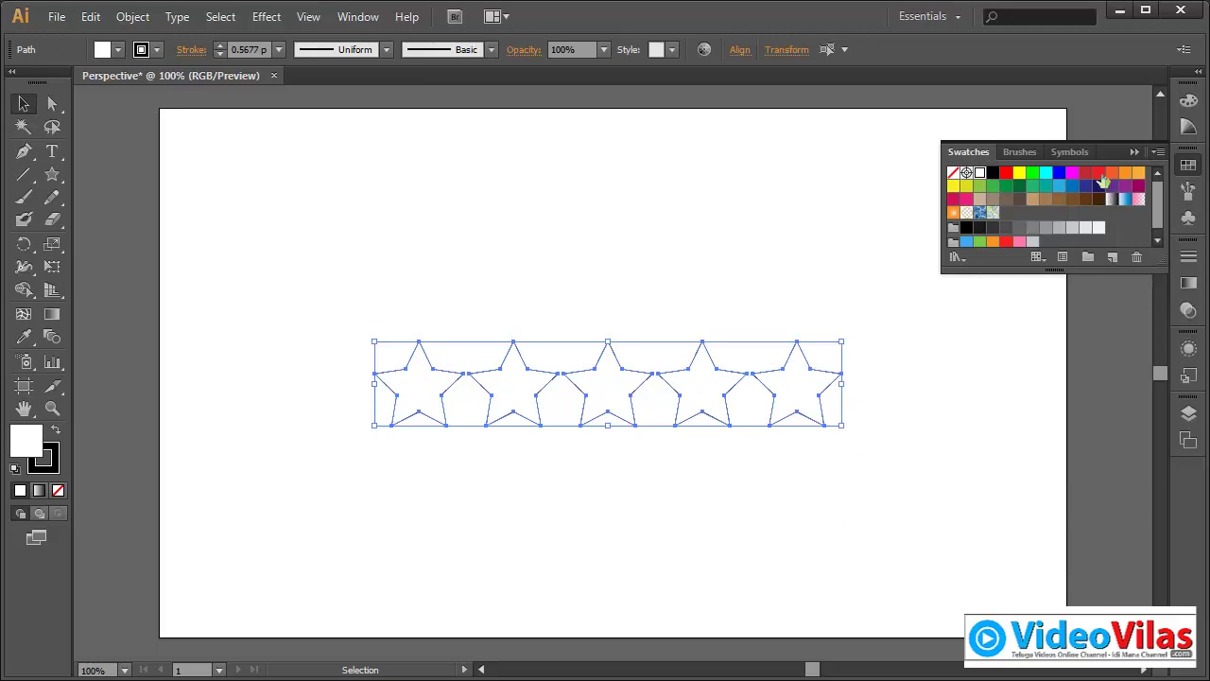
pyautogui.click(1098, 172)
pyautogui.click(861, 181)
pyautogui.moveTo(407, 271); pyautogui.dragTo(702, 504)
pyautogui.doubleClick(26, 452)
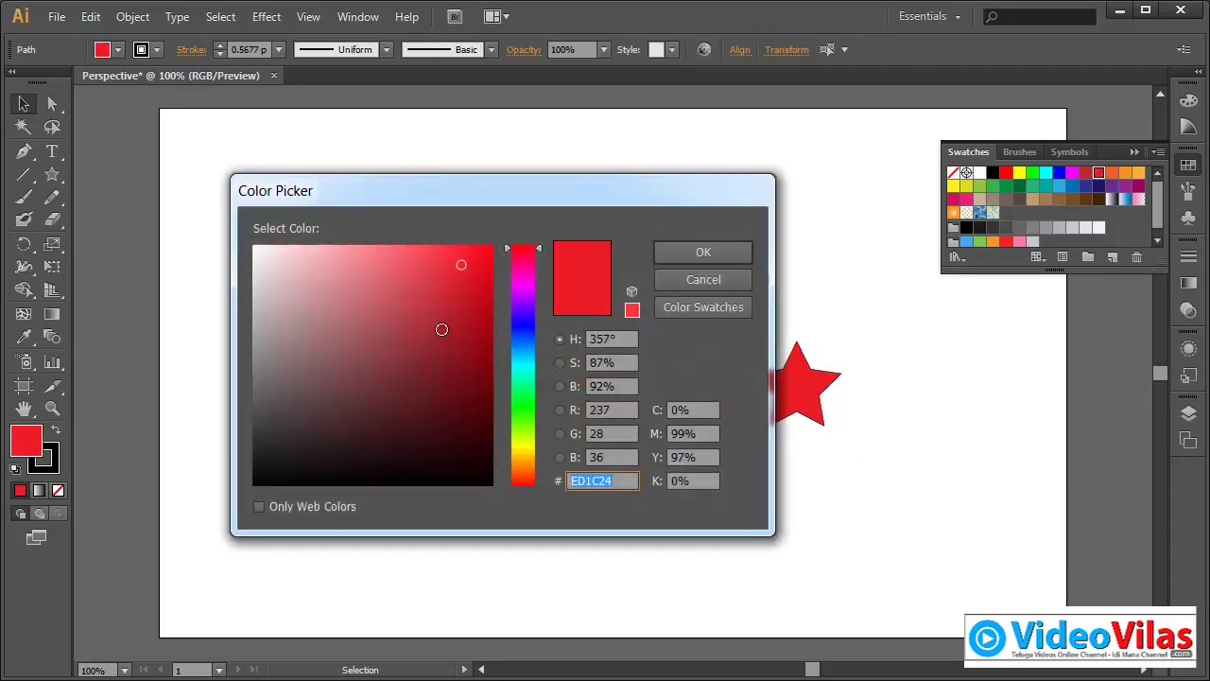
pyautogui.moveTo(442, 279); pyautogui.dragTo(409, 257)
pyautogui.click(697, 254)
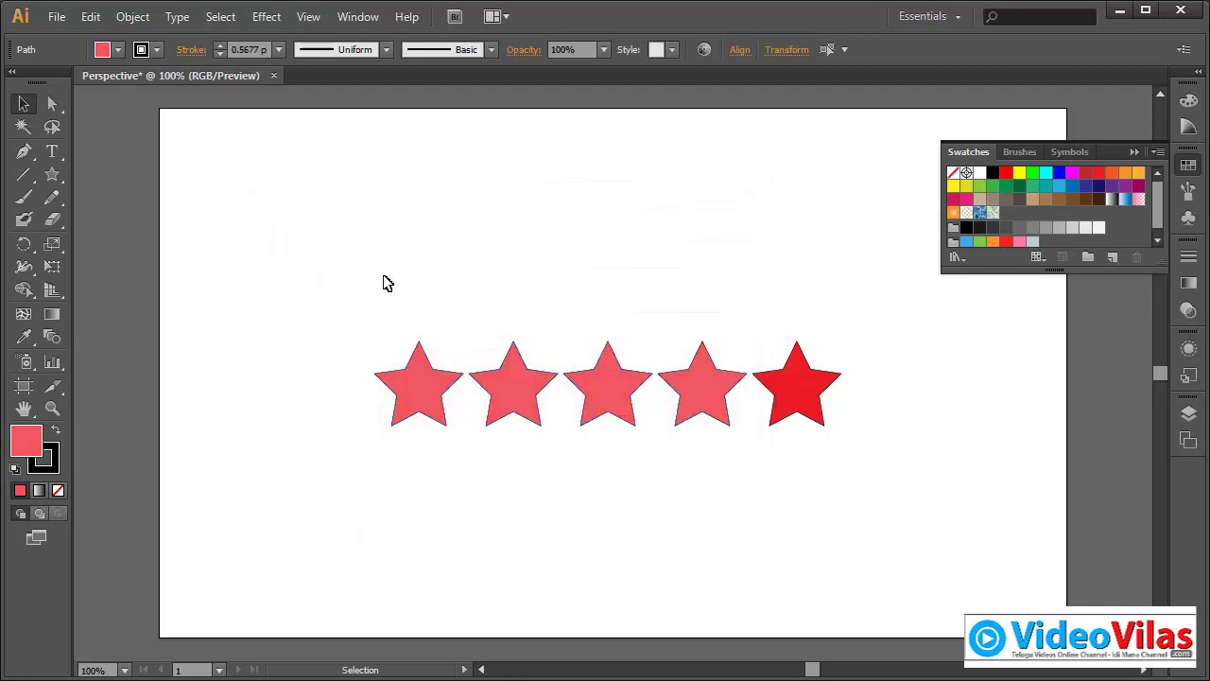
# Step: Give the first three stars an even lighter pink, F2949F
pyautogui.moveTo(330, 236); pyautogui.dragTo(637, 501)
pyautogui.doubleClick(27, 443)
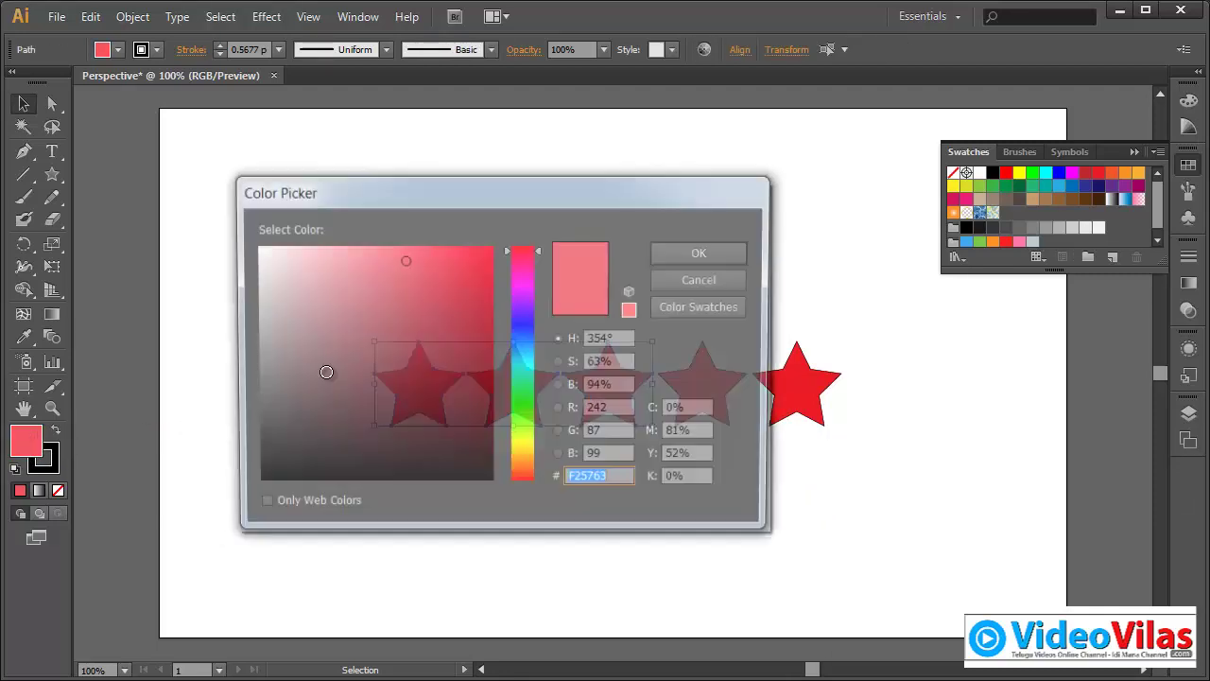
pyautogui.moveTo(364, 320)
pyautogui.mouseDown()
pyautogui.moveTo(379, 292)
pyautogui.moveTo(346, 257)
pyautogui.moveTo(505, 455)
pyautogui.mouseUp()
pyautogui.click(675, 250)
pyautogui.click(359, 268)
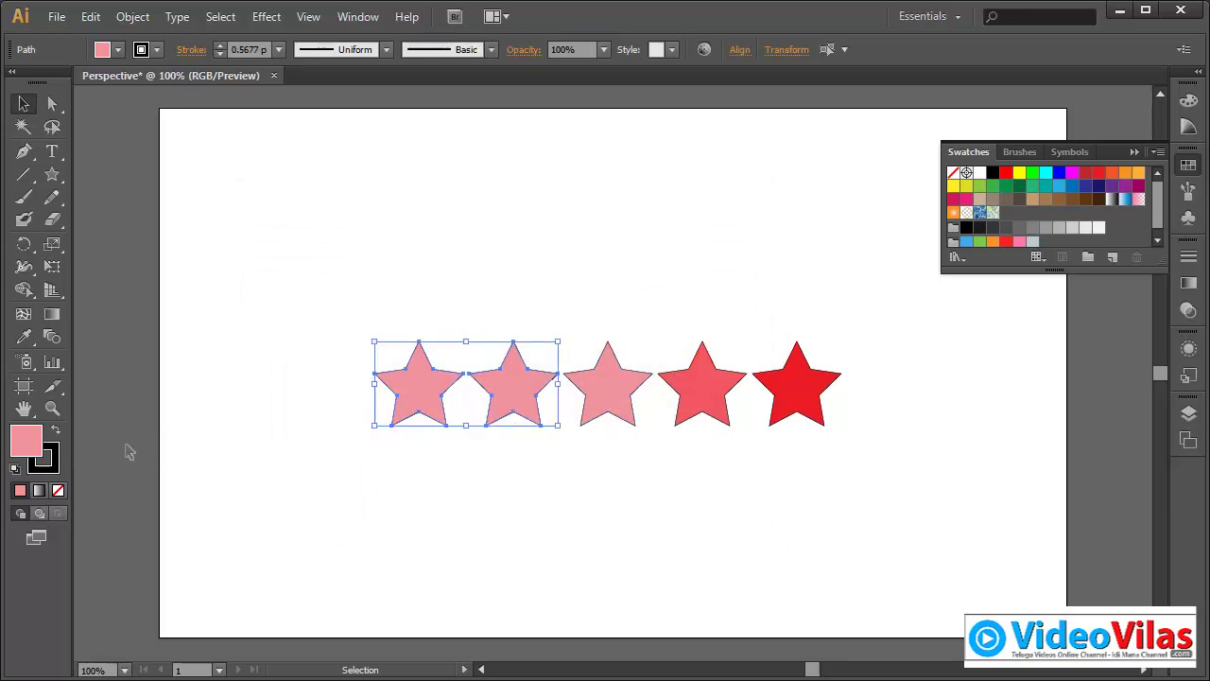
# Step: Pick a paler pink fill and apply the palest pink to the first star
pyautogui.doubleClick(38, 450)
pyautogui.moveTo(343, 259); pyautogui.dragTo(293, 262)
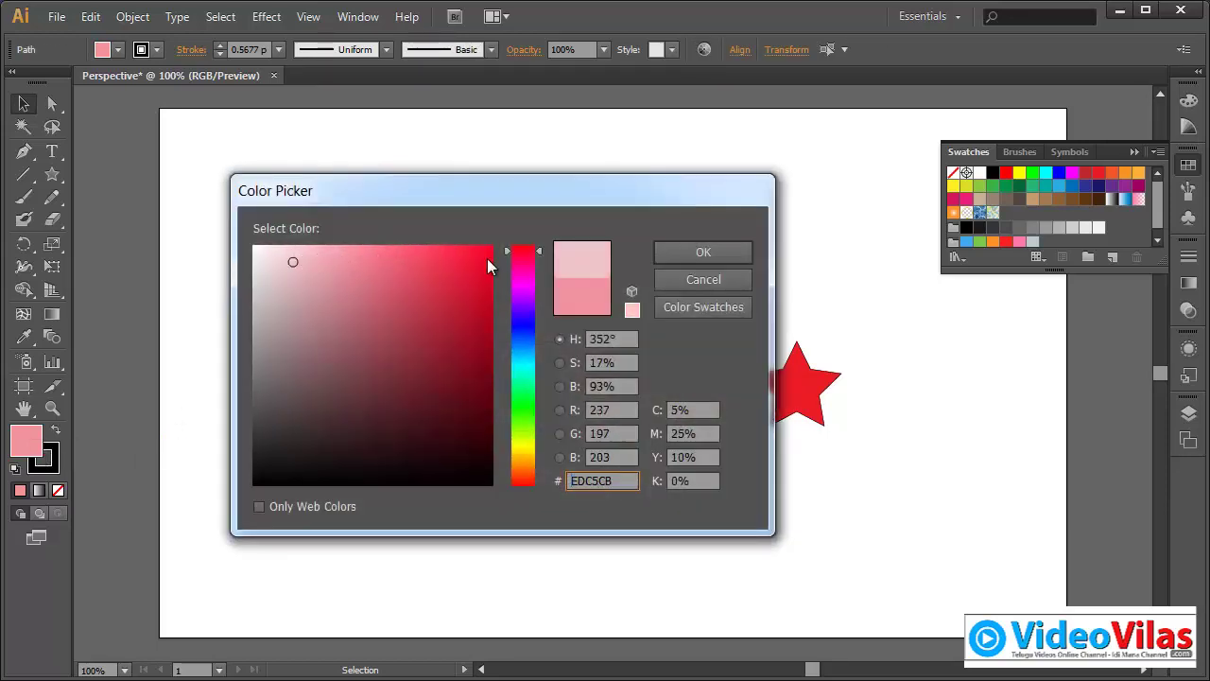
pyautogui.click(696, 251)
pyautogui.click(515, 194)
pyautogui.moveTo(372, 251); pyautogui.dragTo(412, 403)
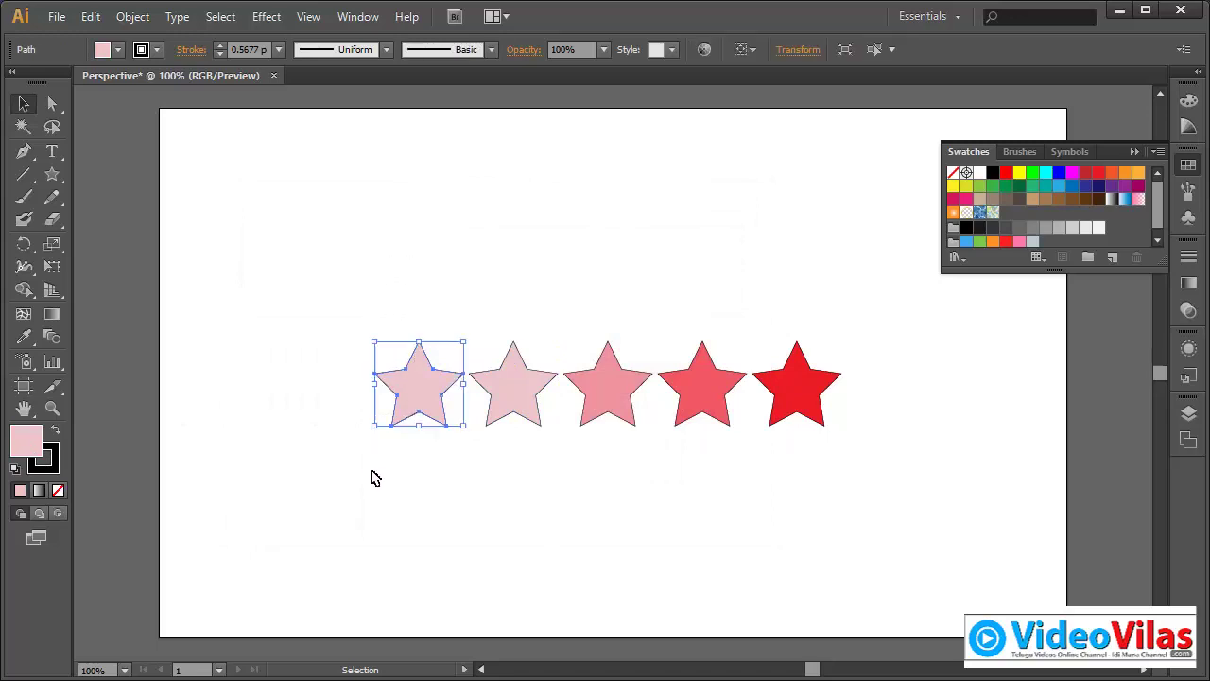
pyautogui.doubleClick(28, 442)
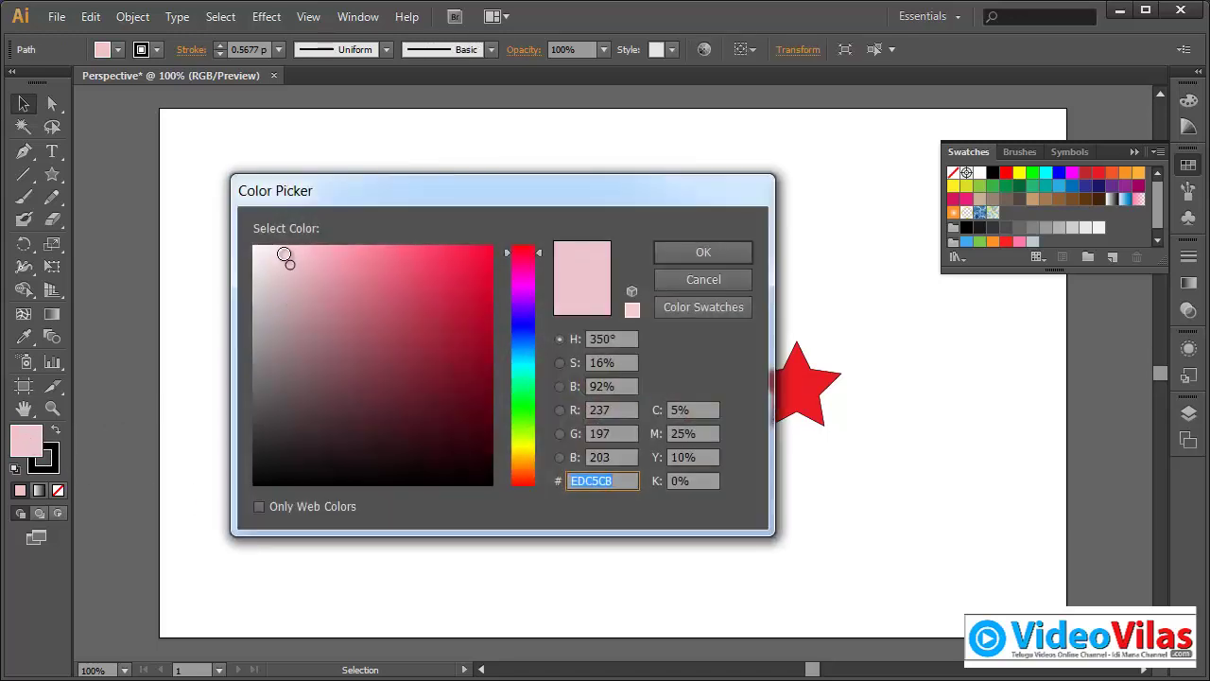
pyautogui.click(266, 265)
pyautogui.click(670, 251)
pyautogui.click(542, 209)
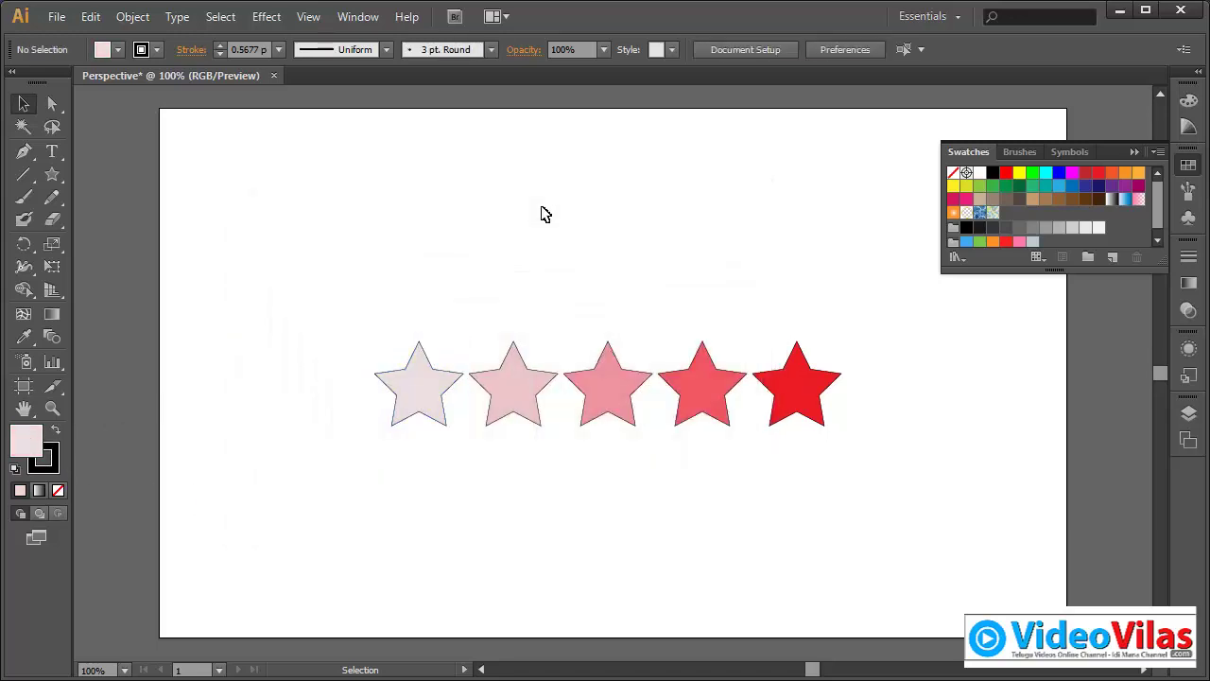
# Step: Give all five stars a 3 pt outline after trying 7 pt, then reselect them
pyautogui.moveTo(369, 261); pyautogui.dragTo(844, 518)
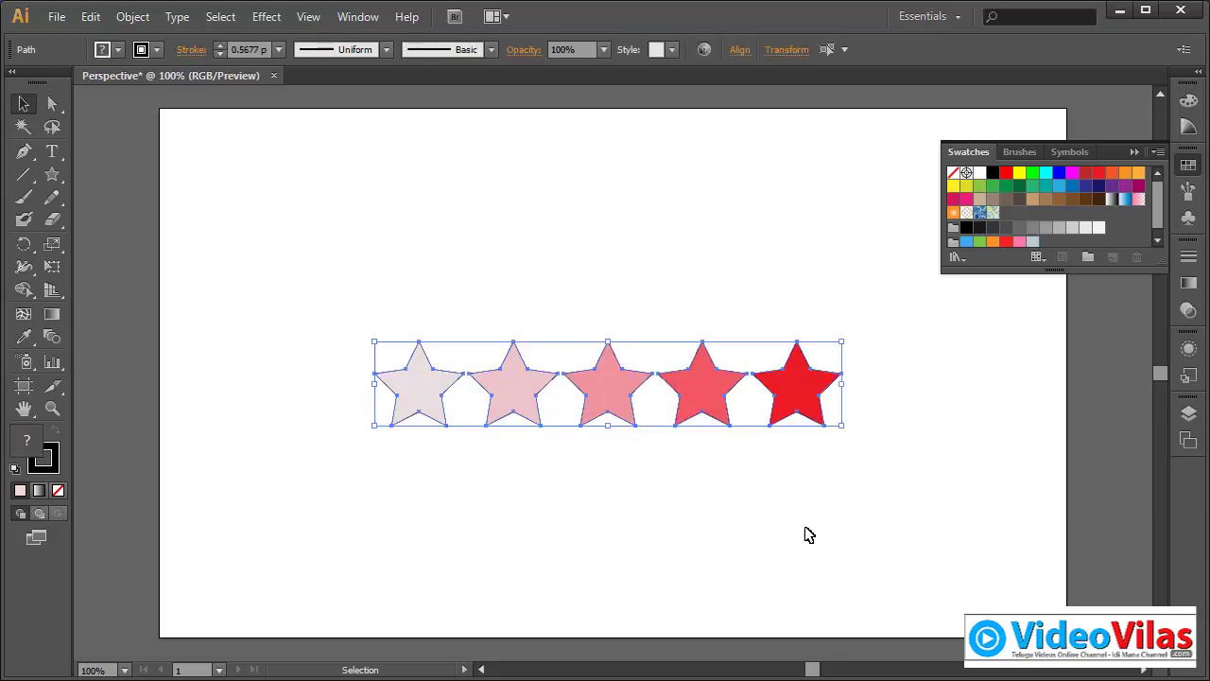
pyautogui.click(277, 49)
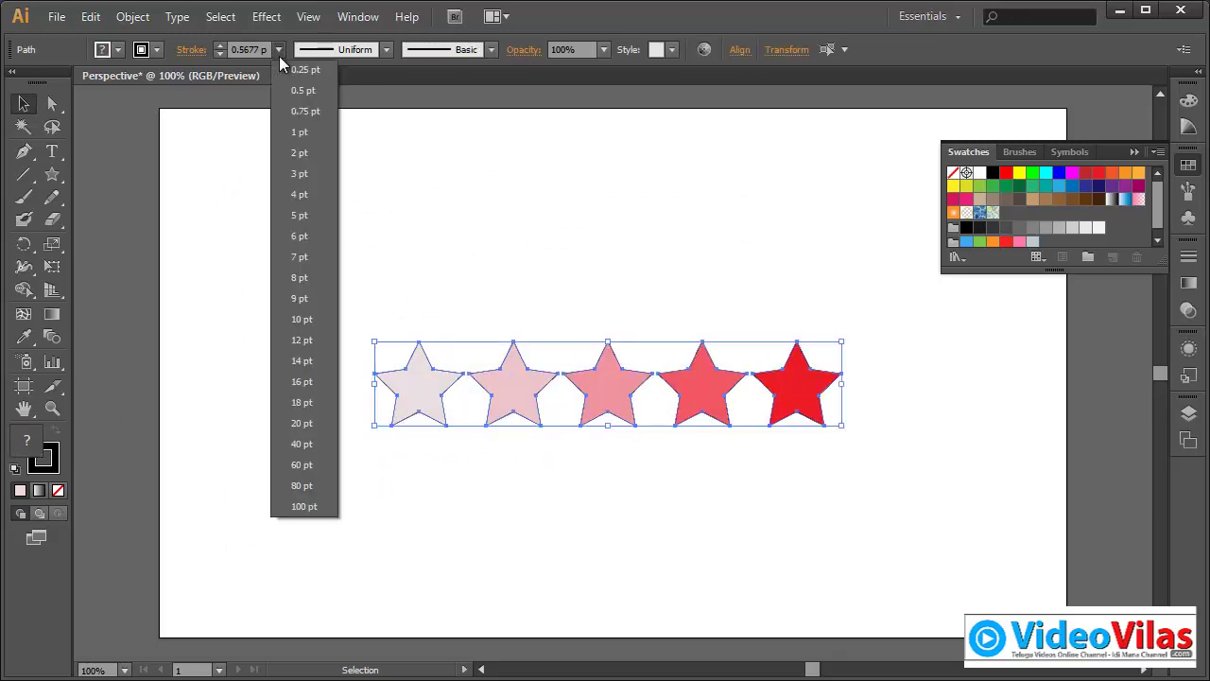
pyautogui.click(298, 256)
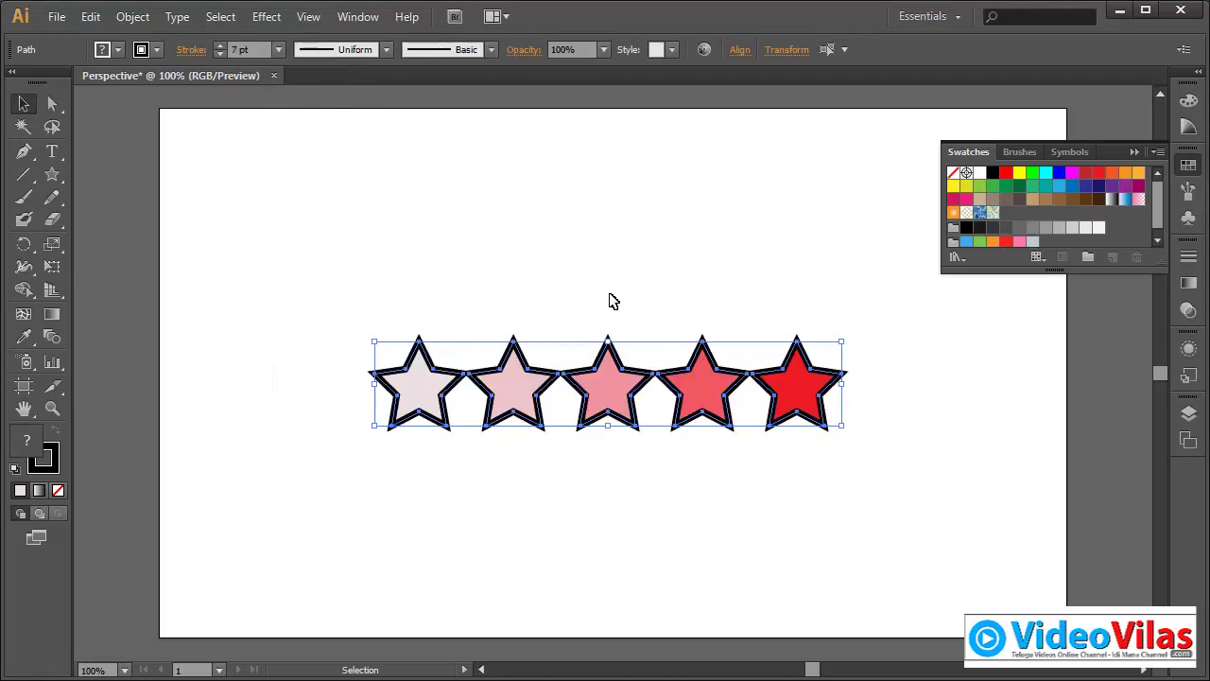
pyautogui.click(610, 300)
pyautogui.moveTo(346, 264); pyautogui.dragTo(872, 508)
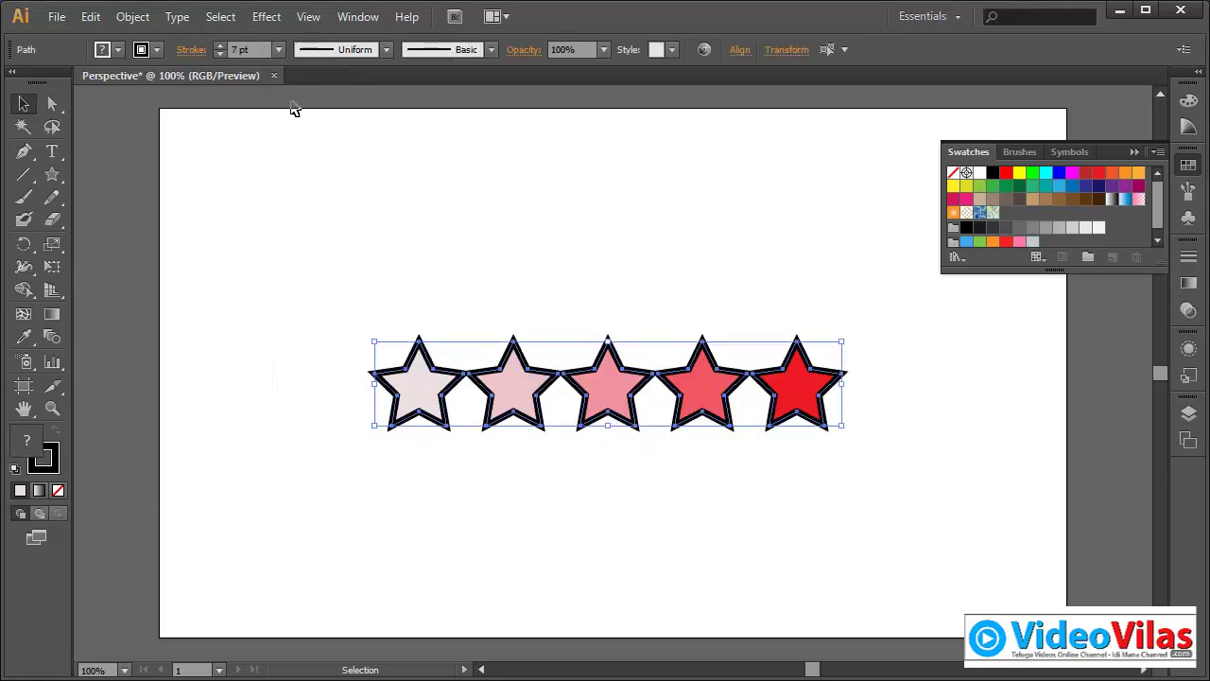
pyautogui.click(277, 49)
pyautogui.click(299, 173)
pyautogui.click(614, 256)
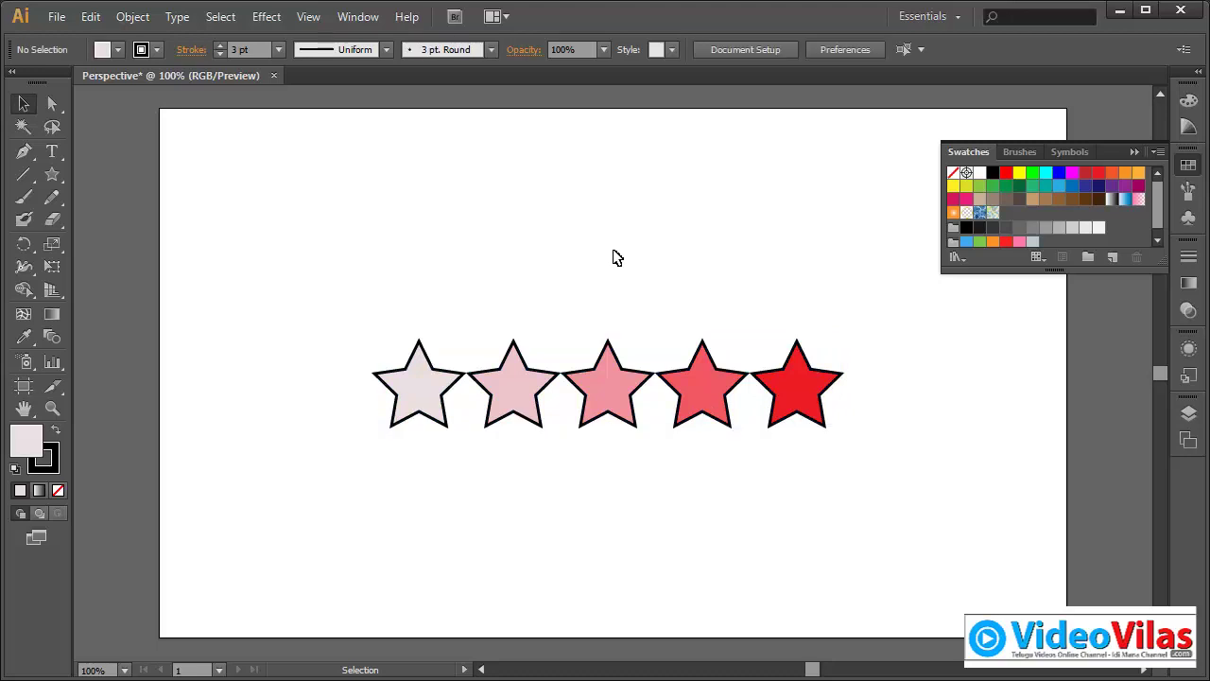
pyautogui.press('d')
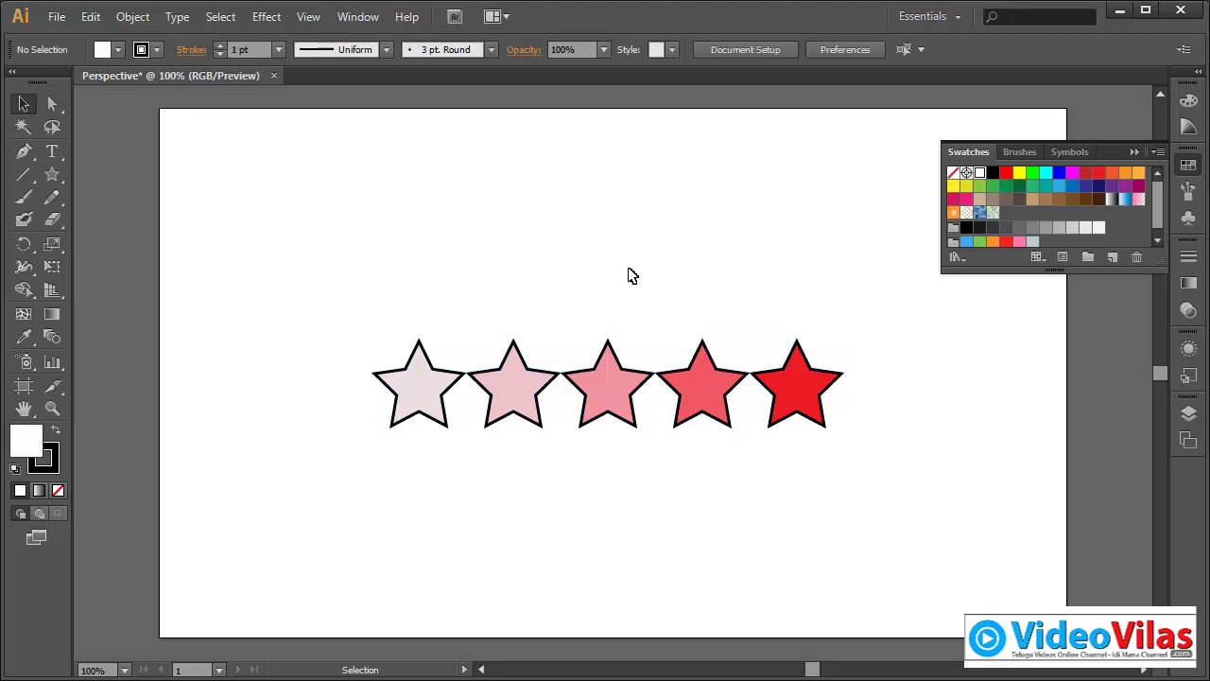
pyautogui.moveTo(348, 271)
pyautogui.mouseDown()
pyautogui.moveTo(523, 382)
pyautogui.moveTo(837, 500)
pyautogui.mouseUp()
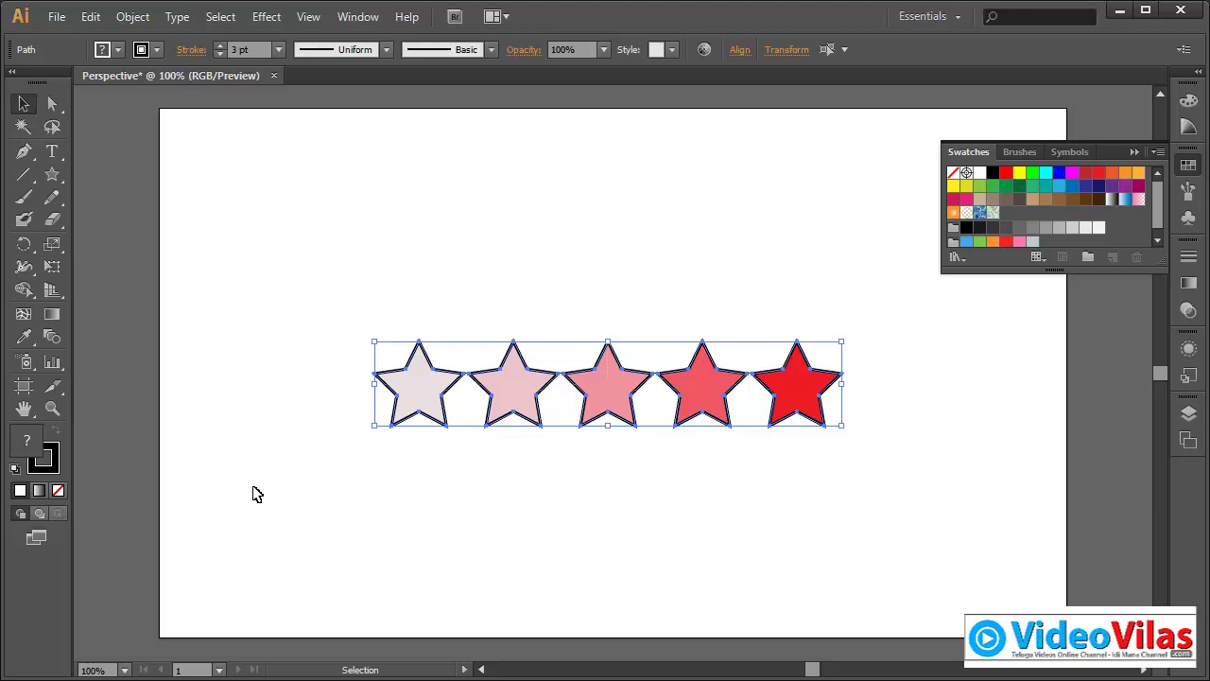
# Step: With Free Transform, drag the bottom-right corner so stars shrink leftward and enlarge rightward
pyautogui.click(54, 268)
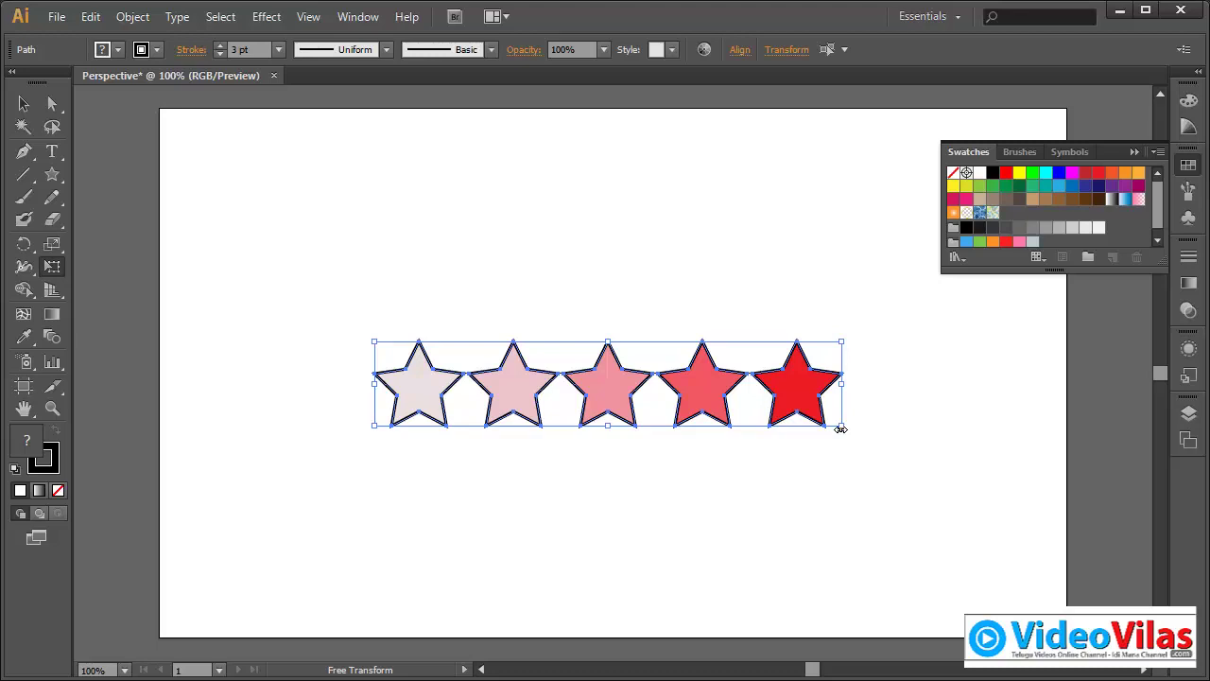
pyautogui.moveTo(841, 428); pyautogui.dragTo(823, 577)
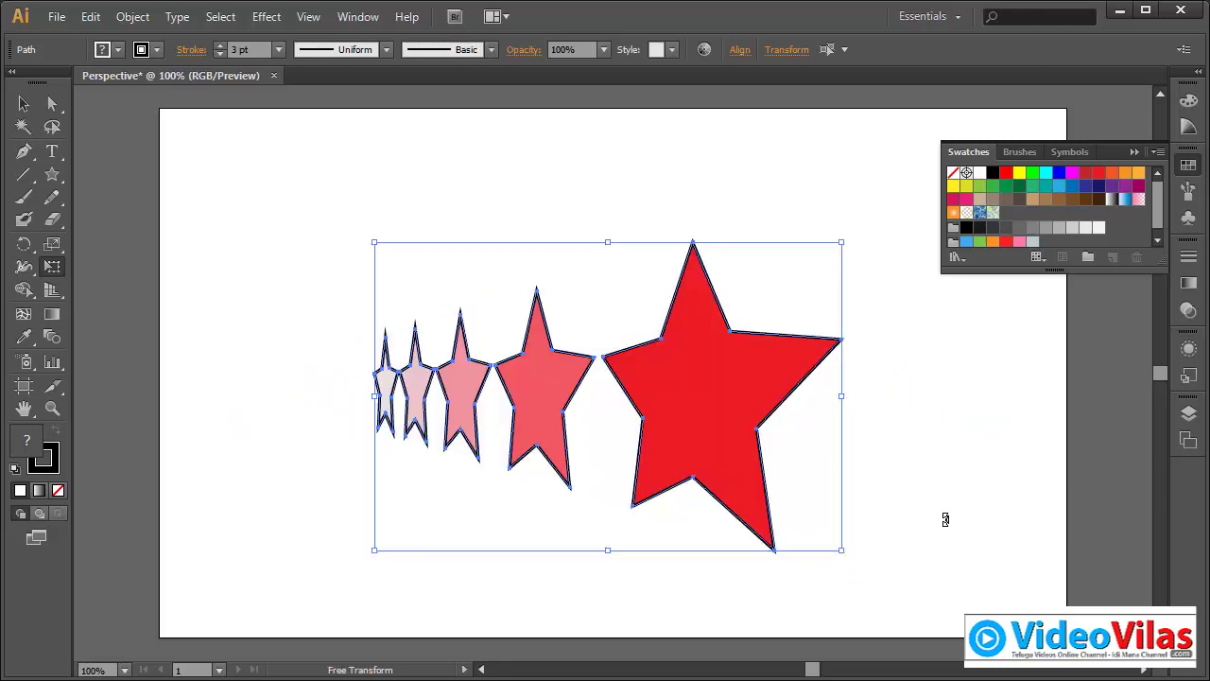
pyautogui.hotkey('ctrl', 'z')
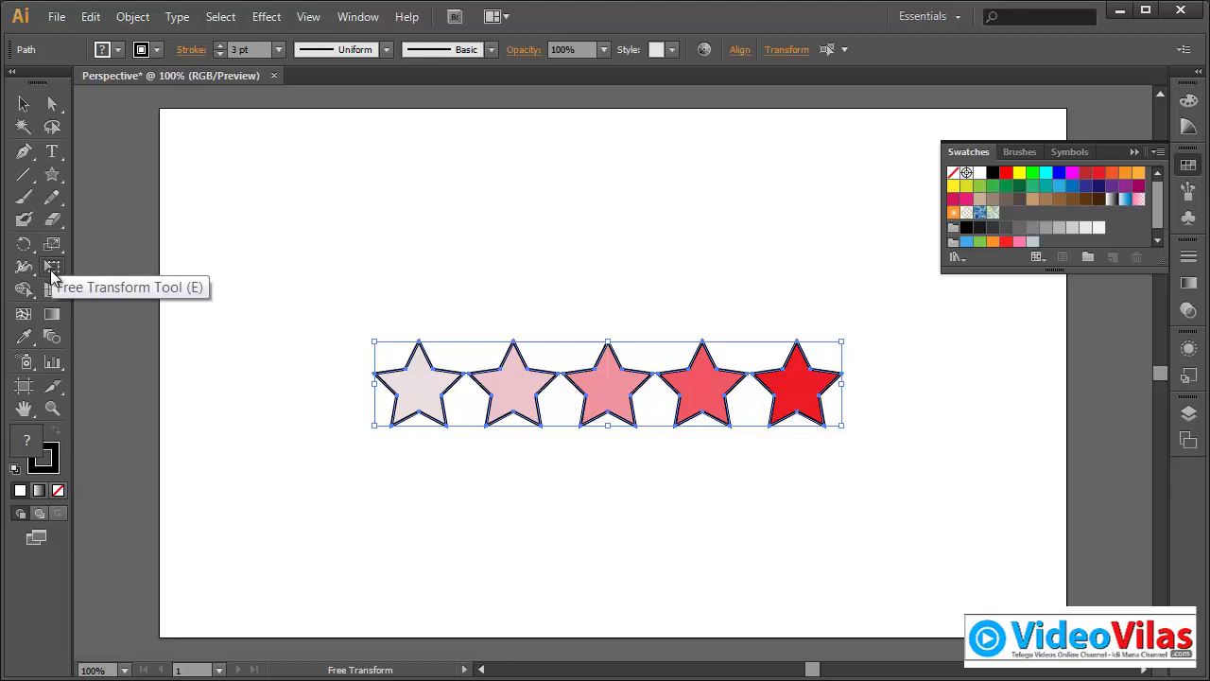
pyautogui.click(52, 270)
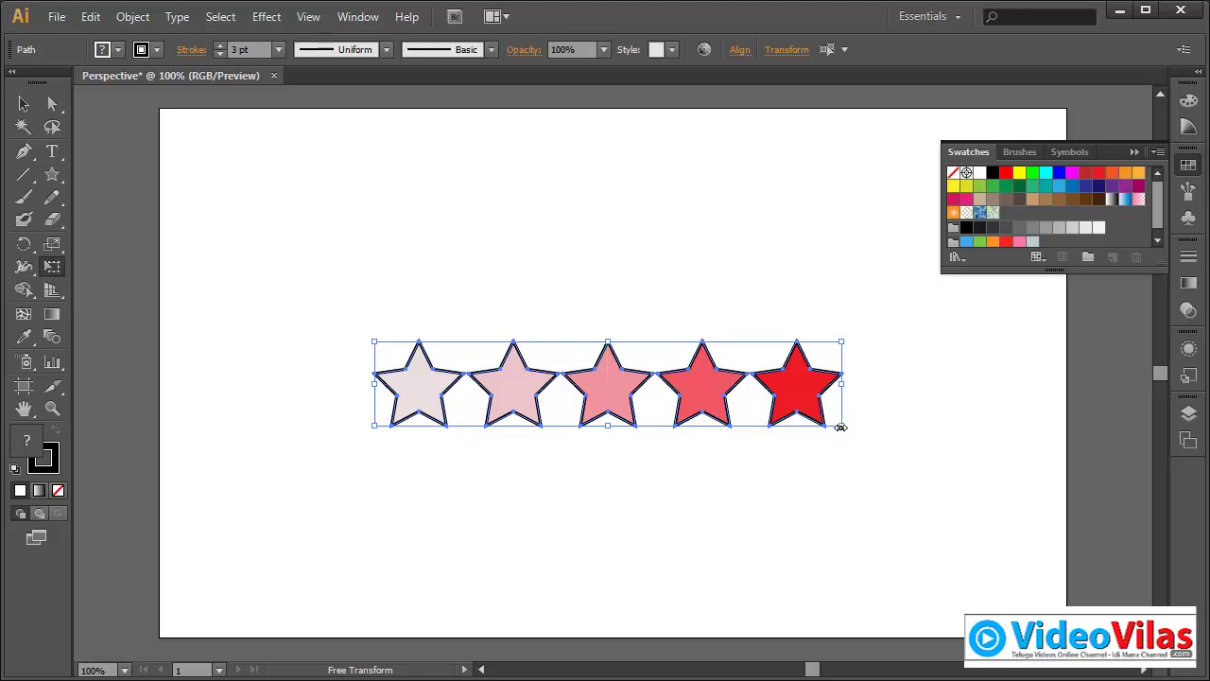
pyautogui.moveTo(841, 427); pyautogui.dragTo(843, 433)
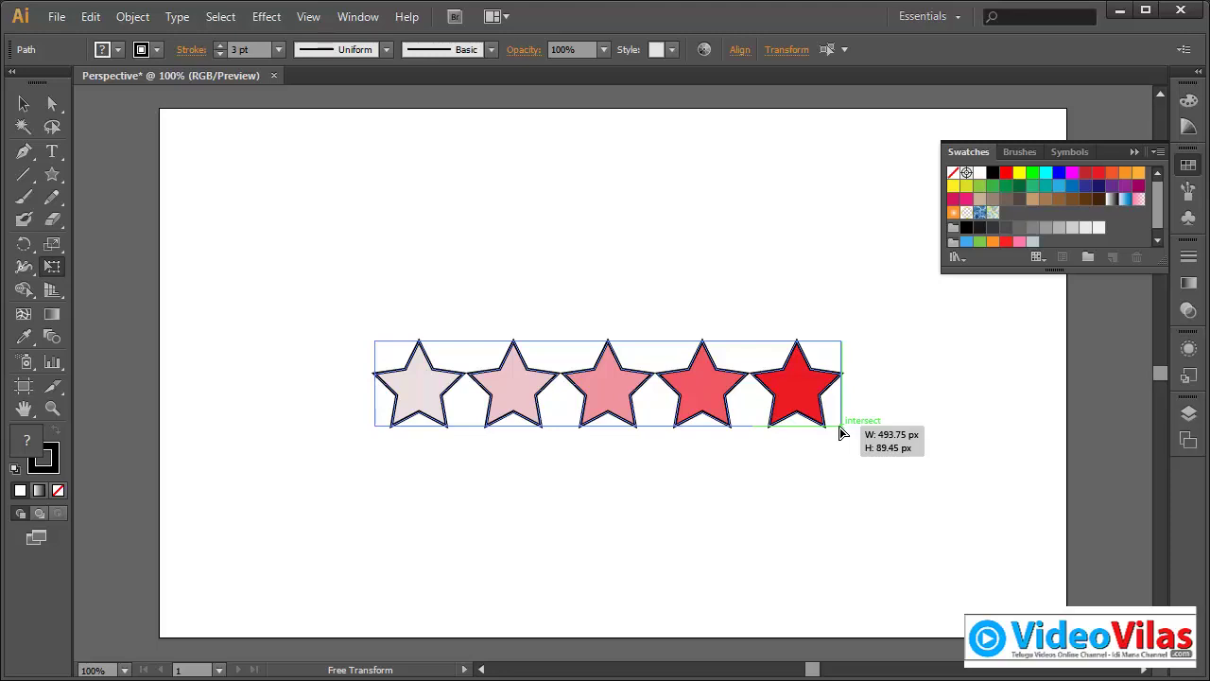
pyautogui.moveTo(840, 429); pyautogui.dragTo(838, 574)
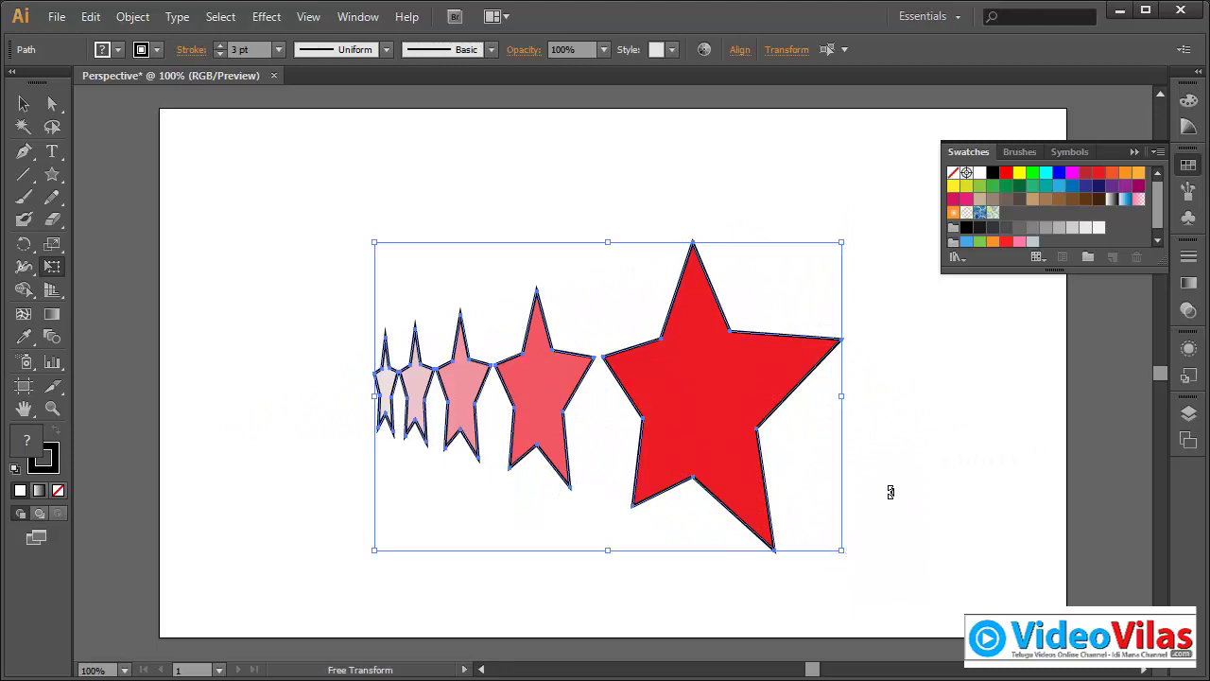
pyautogui.click(24, 104)
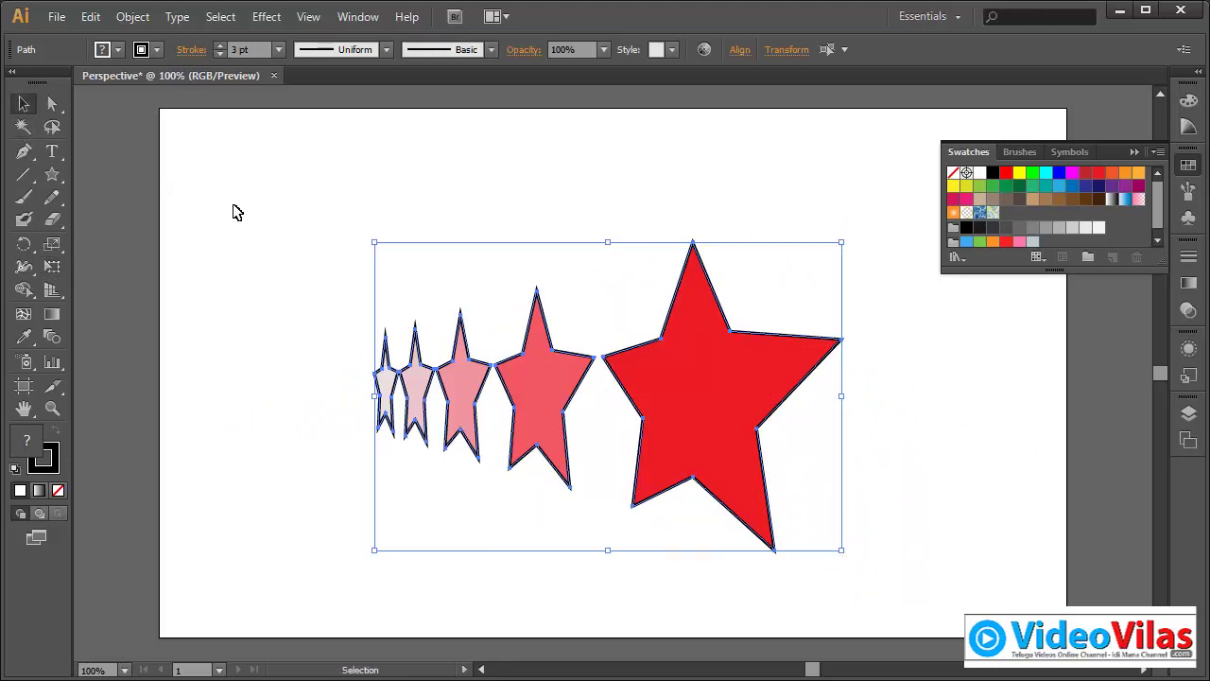
# Step: Marquee-select the whole distorted star row and delete it
pyautogui.click(236, 213)
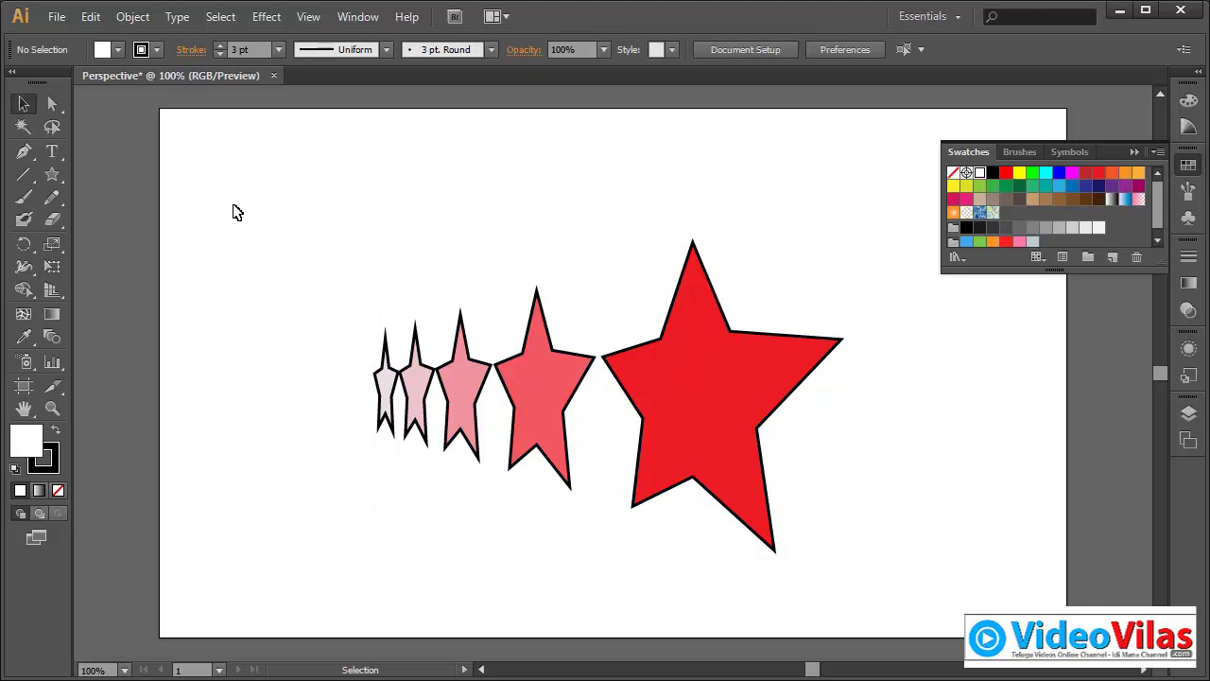
pyautogui.moveTo(363, 268); pyautogui.dragTo(746, 567)
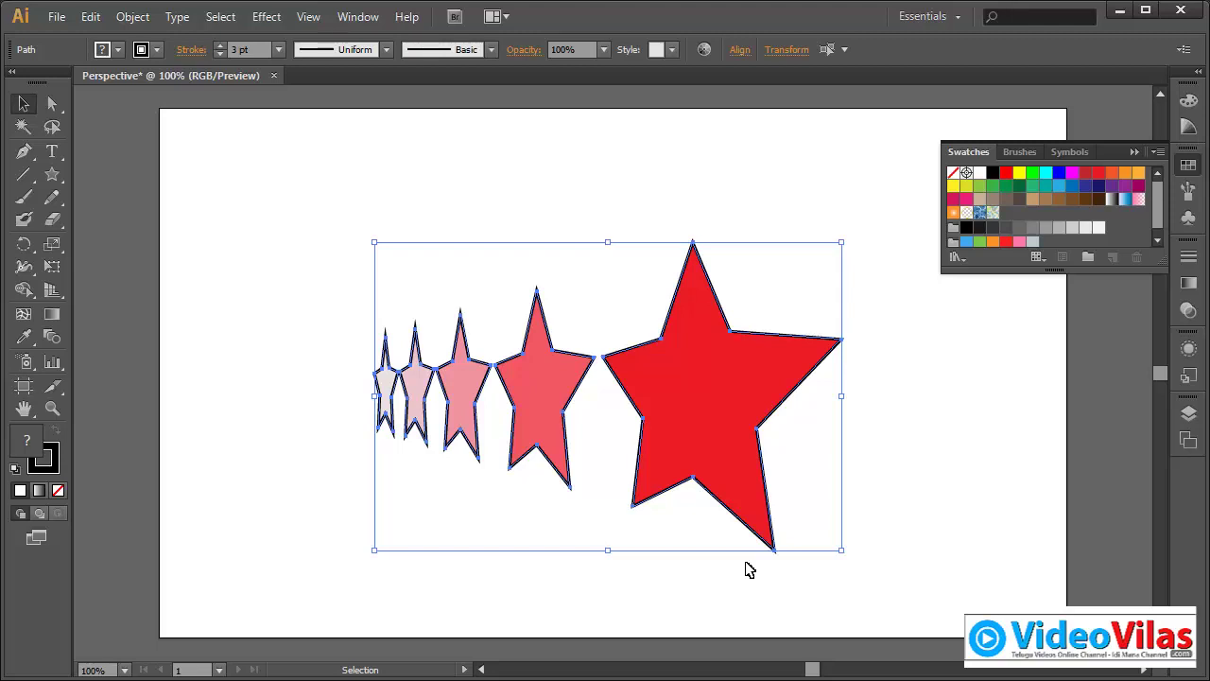
pyautogui.press('Delete')
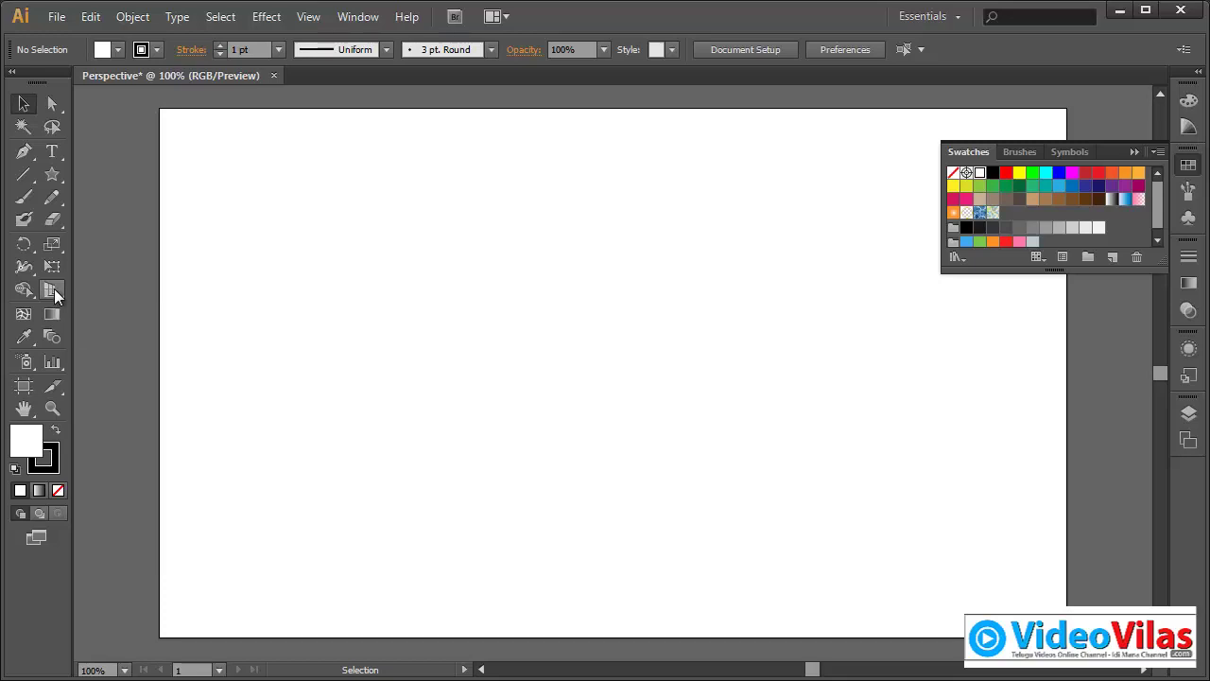
# Step: Browse the View menu to reach the Perspective Grid submenu
pyautogui.click(317, 23)
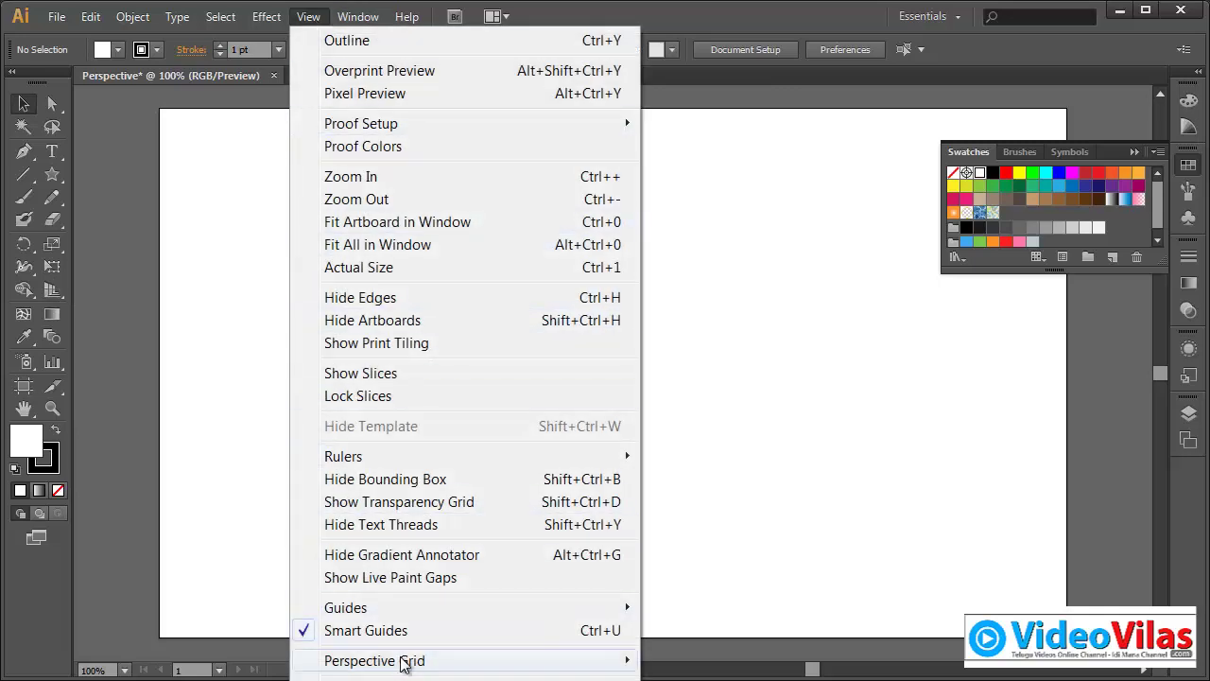
pyautogui.moveTo(409, 667)
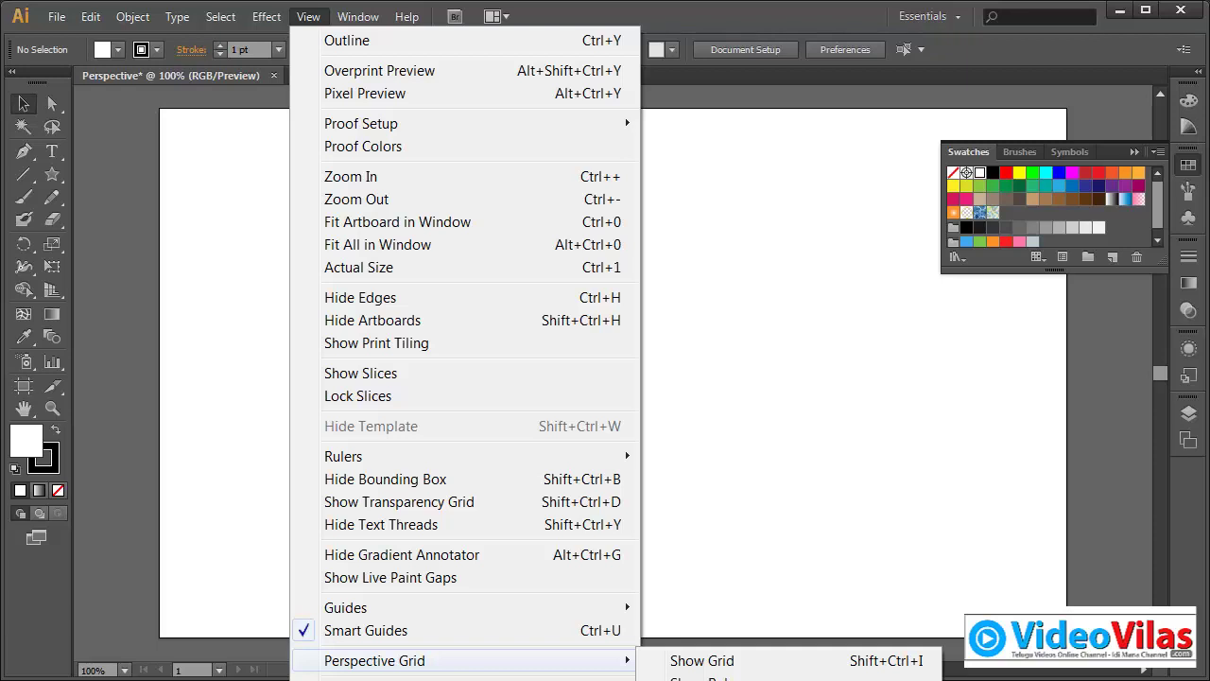
pyautogui.click(729, 329)
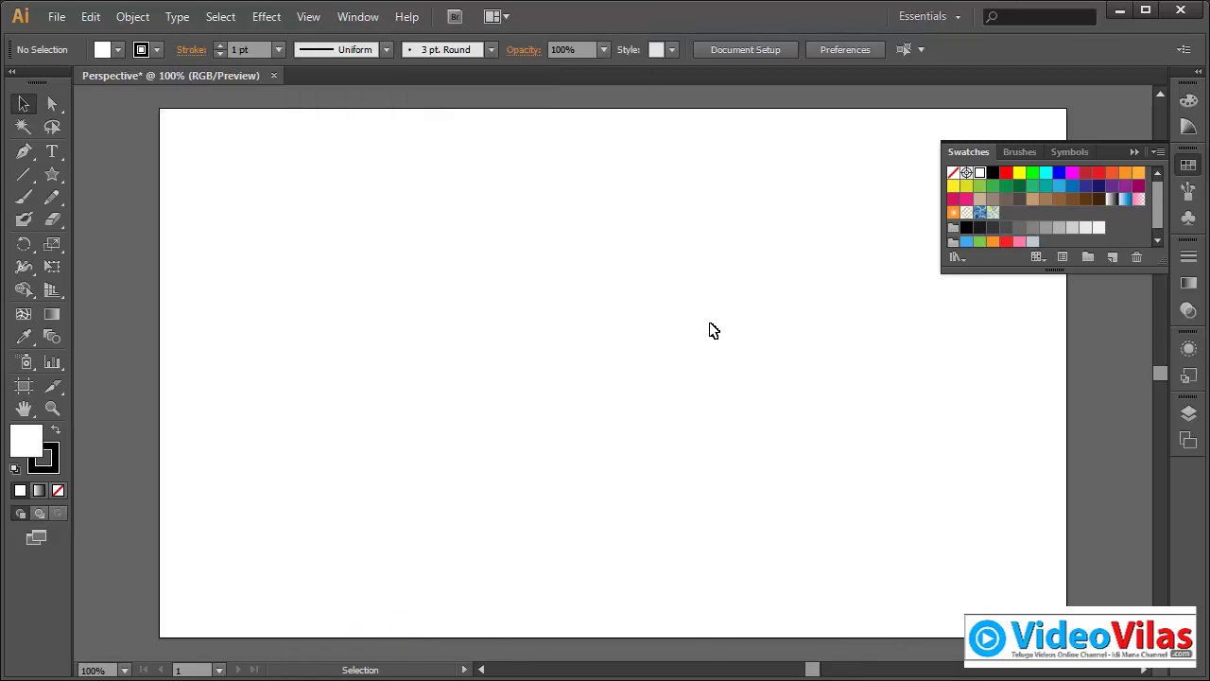
pyautogui.click(358, 16)
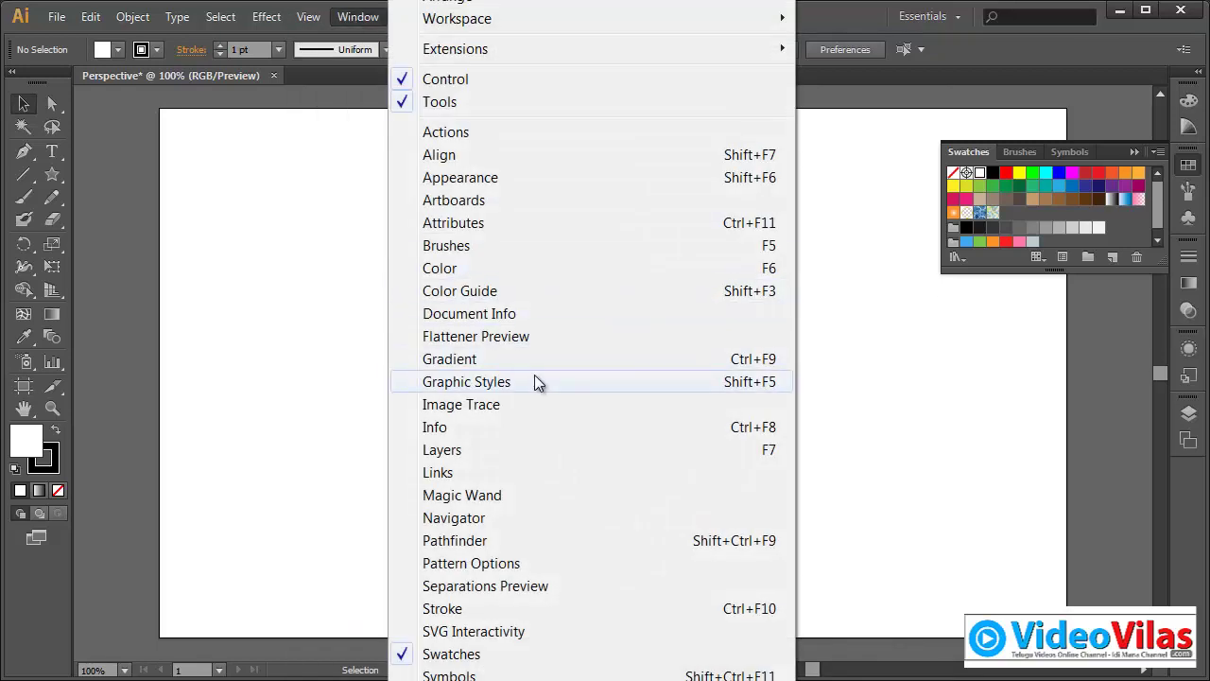
pyautogui.moveTo(308, 16)
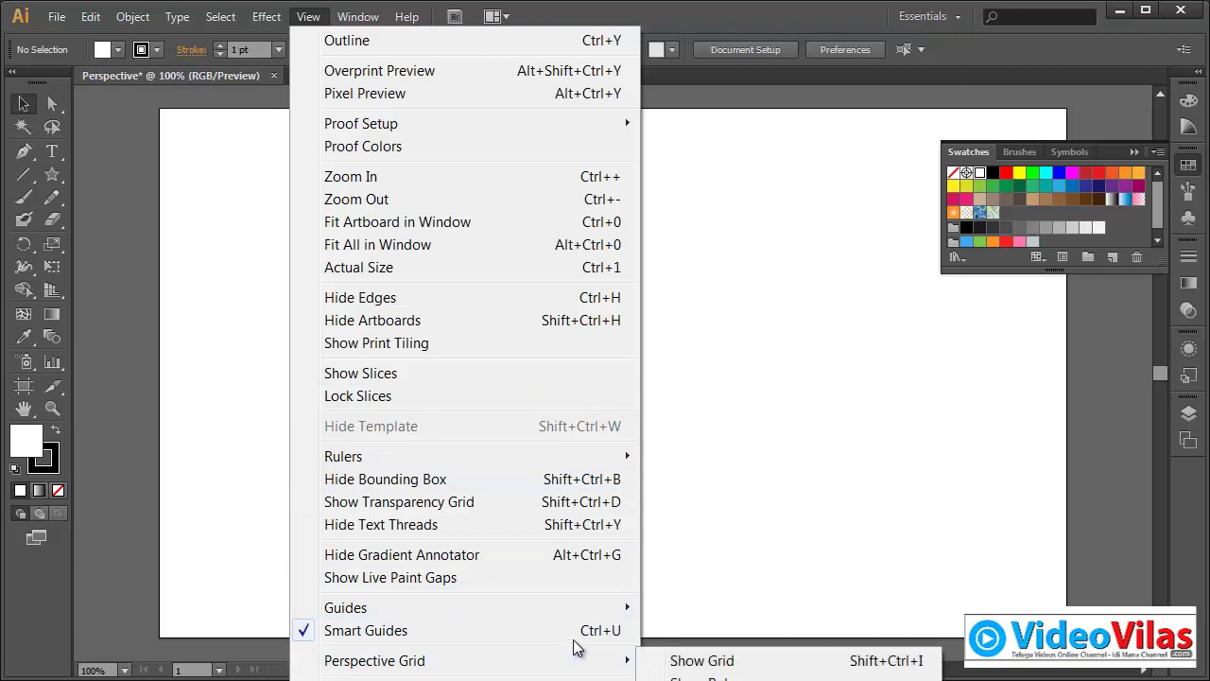
pyautogui.click(651, 392)
# Step: Choose Show Grid to display the two-point grid with left, right and ground planes
pyautogui.click(52, 289)
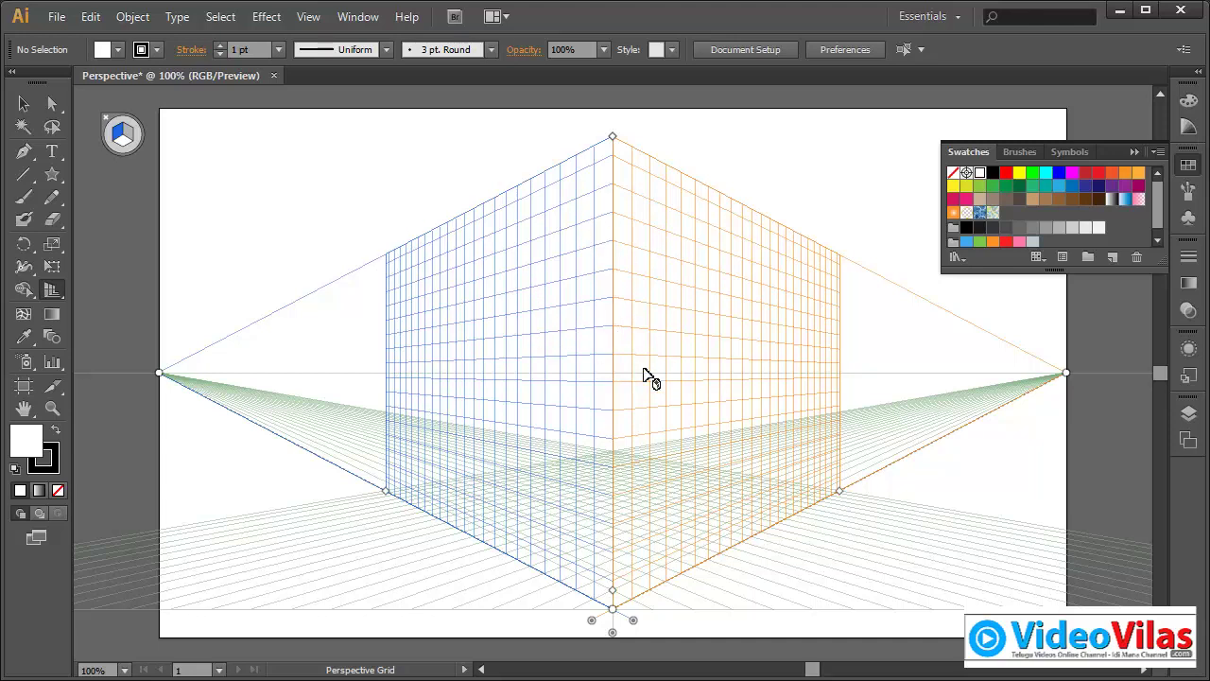
# Step: Drag both vanishing points slightly inward, then raise the horizon line and the ground level
pyautogui.keyDown('alt'); pyautogui.scroll(-1, 679, 350); pyautogui.keyUp('alt')
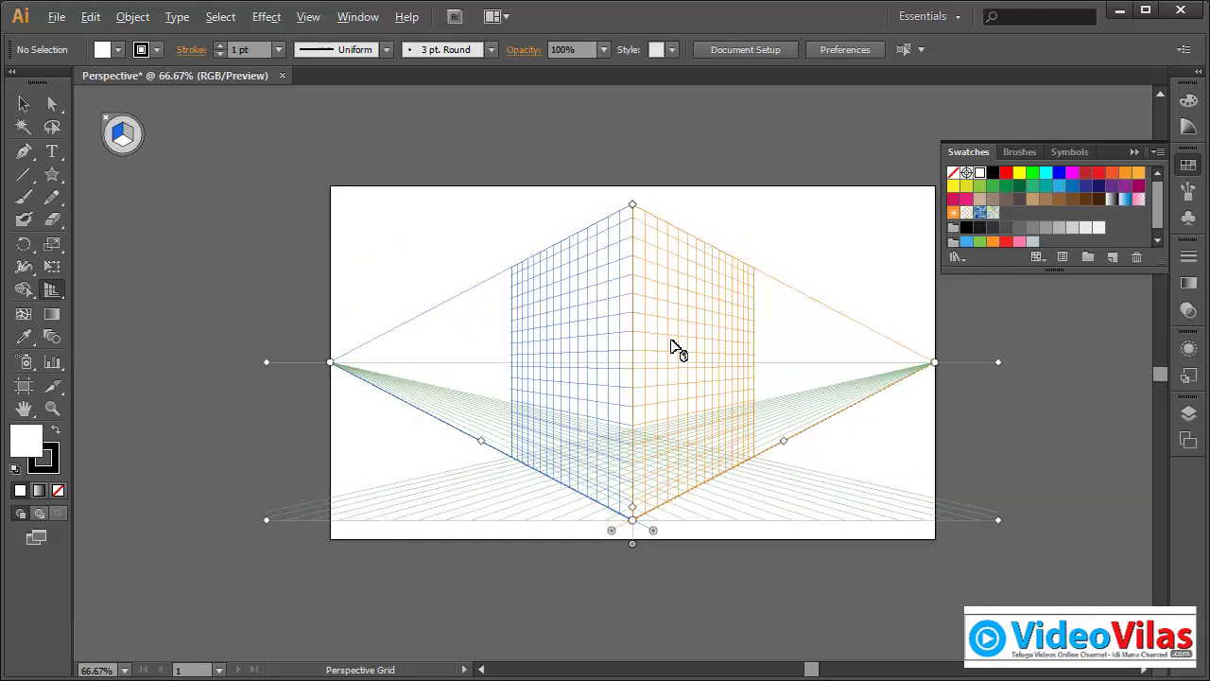
pyautogui.press('alt')
pyautogui.moveTo(935, 363)
pyautogui.mouseDown()
pyautogui.moveTo(989, 364)
pyautogui.moveTo(822, 370)
pyautogui.moveTo(974, 374)
pyautogui.moveTo(873, 376)
pyautogui.moveTo(926, 375)
pyautogui.mouseUp()
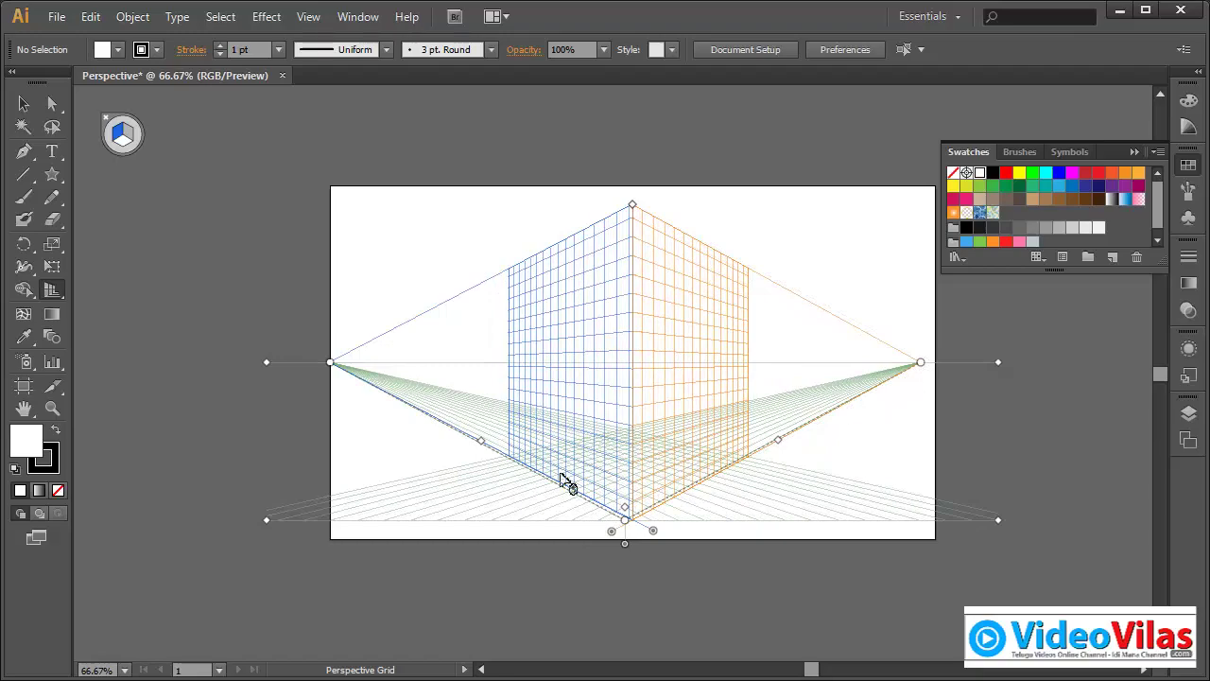
pyautogui.moveTo(335, 366)
pyautogui.mouseDown()
pyautogui.moveTo(453, 381)
pyautogui.moveTo(346, 370)
pyautogui.mouseUp()
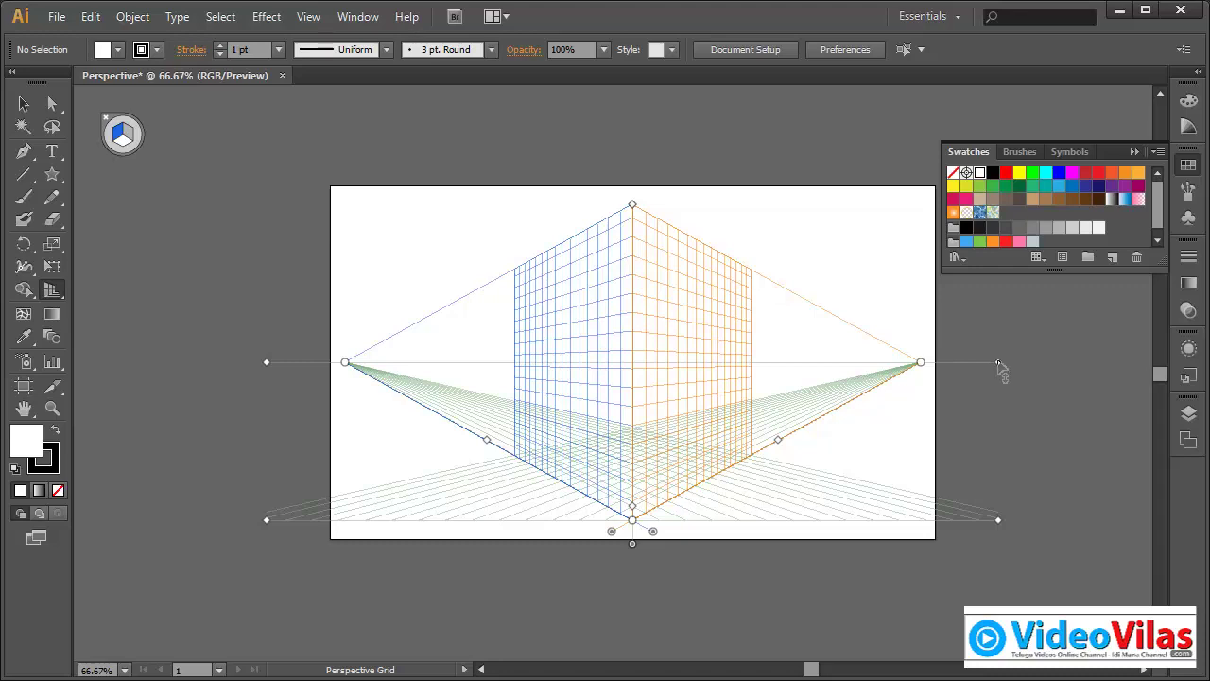
pyautogui.moveTo(1001, 367)
pyautogui.mouseDown()
pyautogui.moveTo(1000, 465)
pyautogui.moveTo(1001, 291)
pyautogui.moveTo(1000, 459)
pyautogui.moveTo(999, 306)
pyautogui.moveTo(1006, 381)
pyautogui.moveTo(1000, 357)
pyautogui.mouseUp()
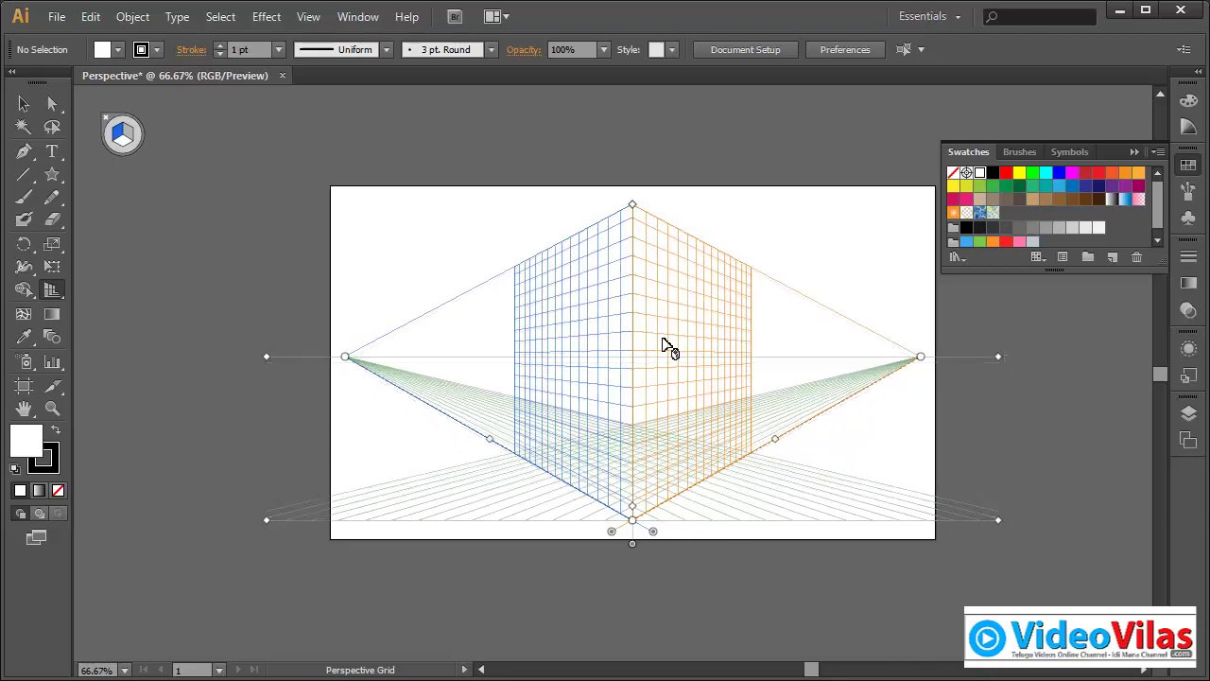
pyautogui.moveTo(998, 519)
pyautogui.mouseDown()
pyautogui.moveTo(985, 468)
pyautogui.moveTo(930, 482)
pyautogui.moveTo(947, 535)
pyautogui.moveTo(979, 532)
pyautogui.moveTo(998, 506)
pyautogui.mouseUp()
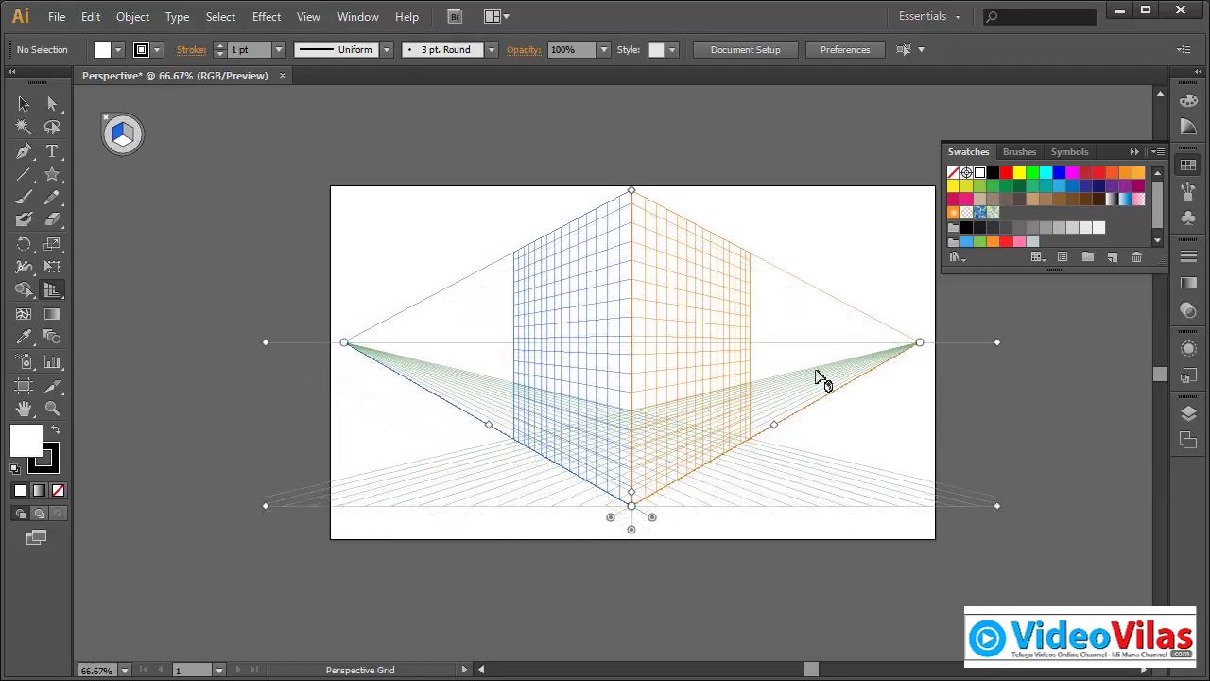
# Step: Switch the perspective grid to One Point Perspective
pyautogui.click(309, 17)
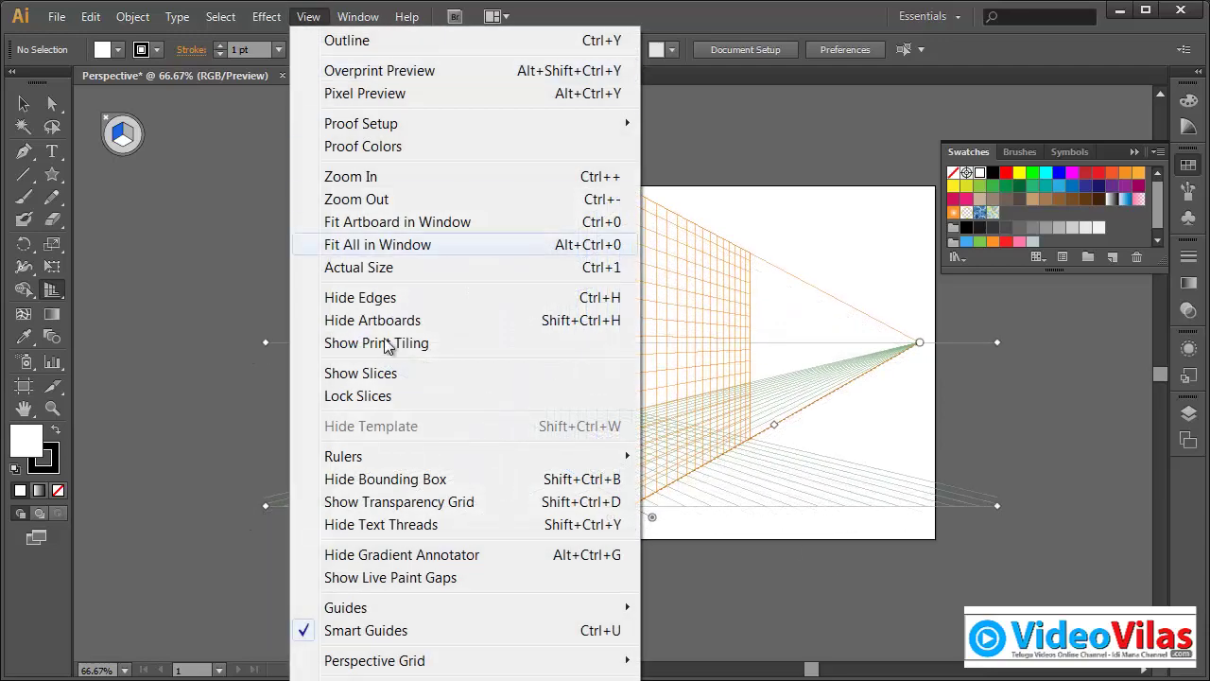
pyautogui.moveTo(463, 606)
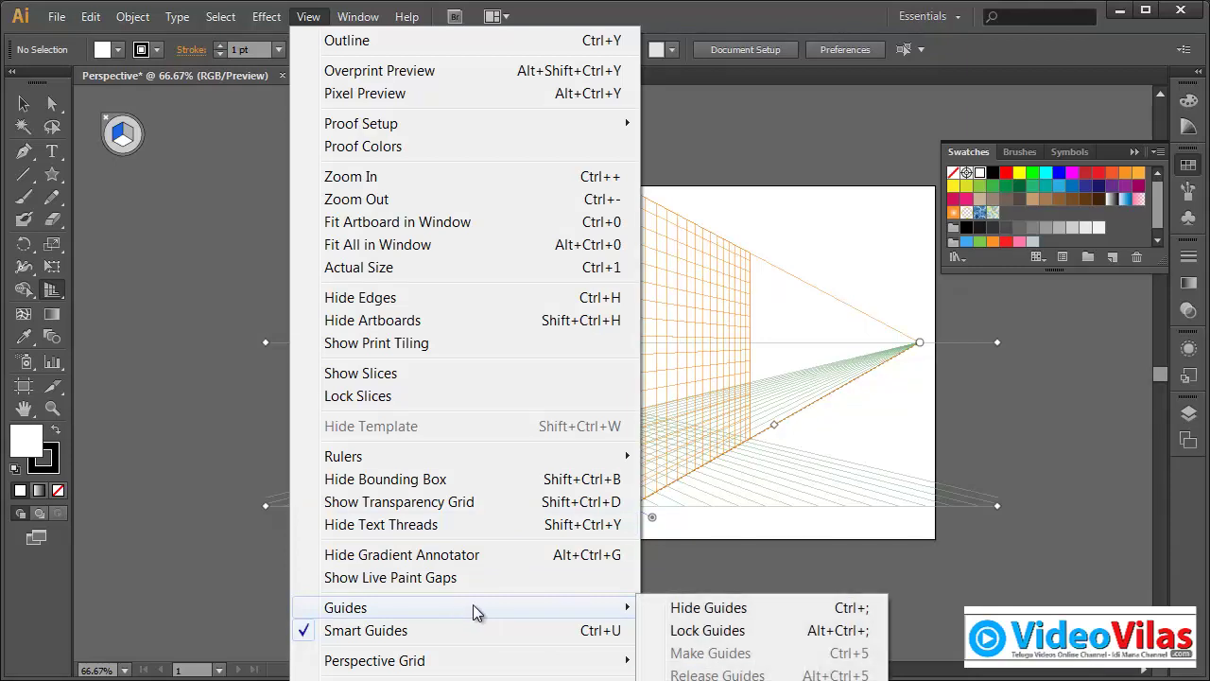
pyautogui.moveTo(513, 661)
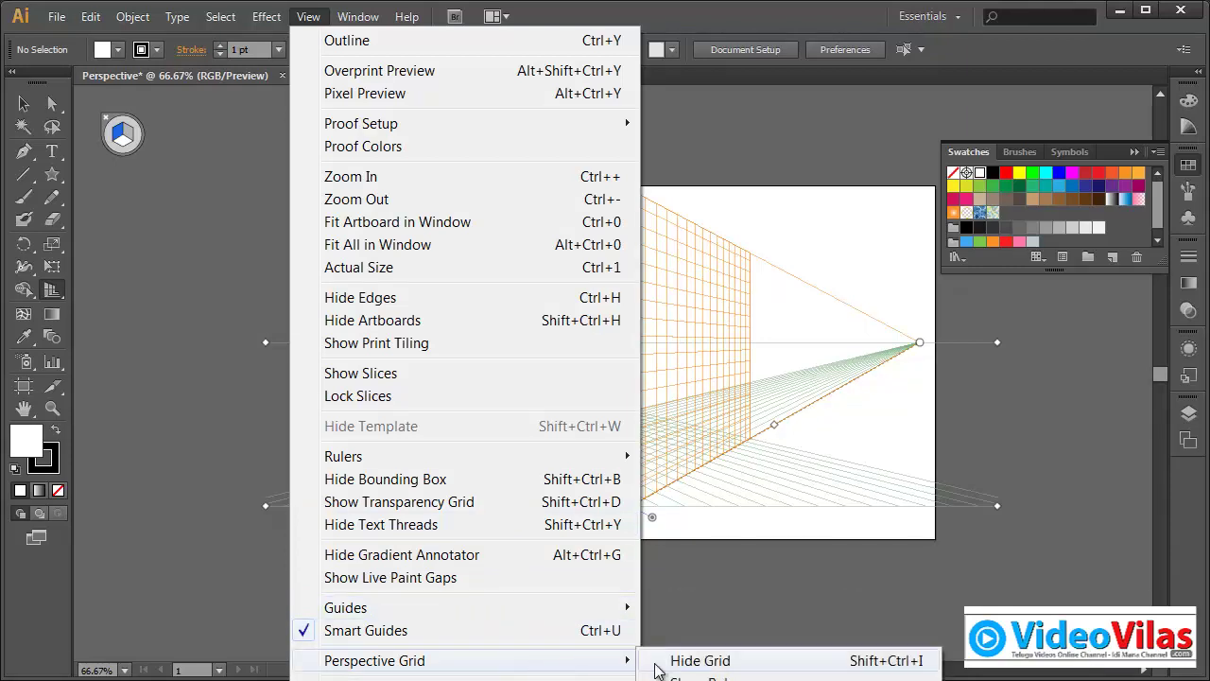
pyautogui.click(718, 673)
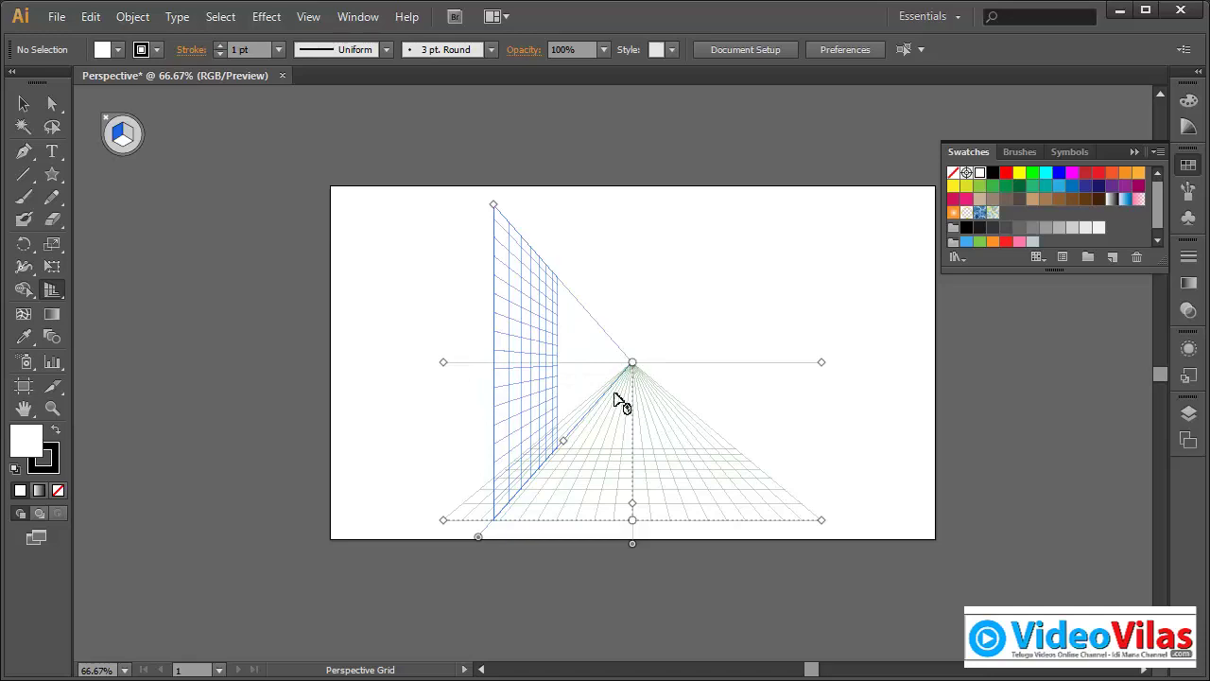
# Step: Switch the grid back to Two Point Perspective, resetting it on the artboard
pyautogui.click(309, 16)
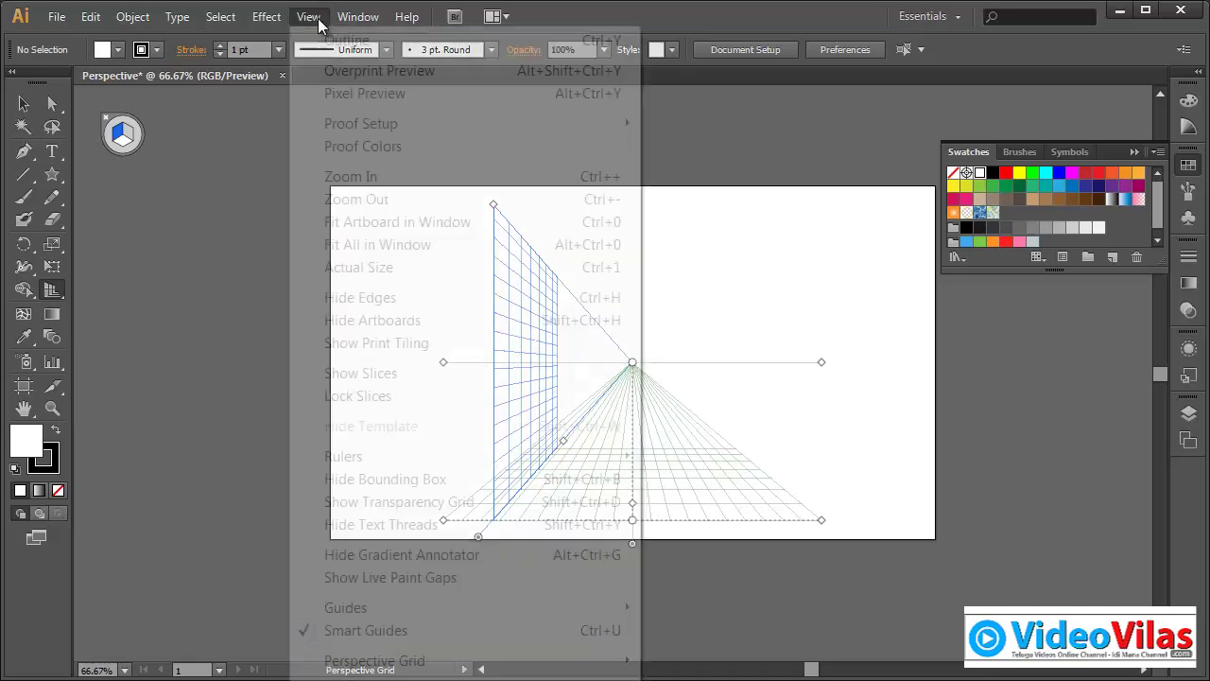
pyautogui.moveTo(532, 661)
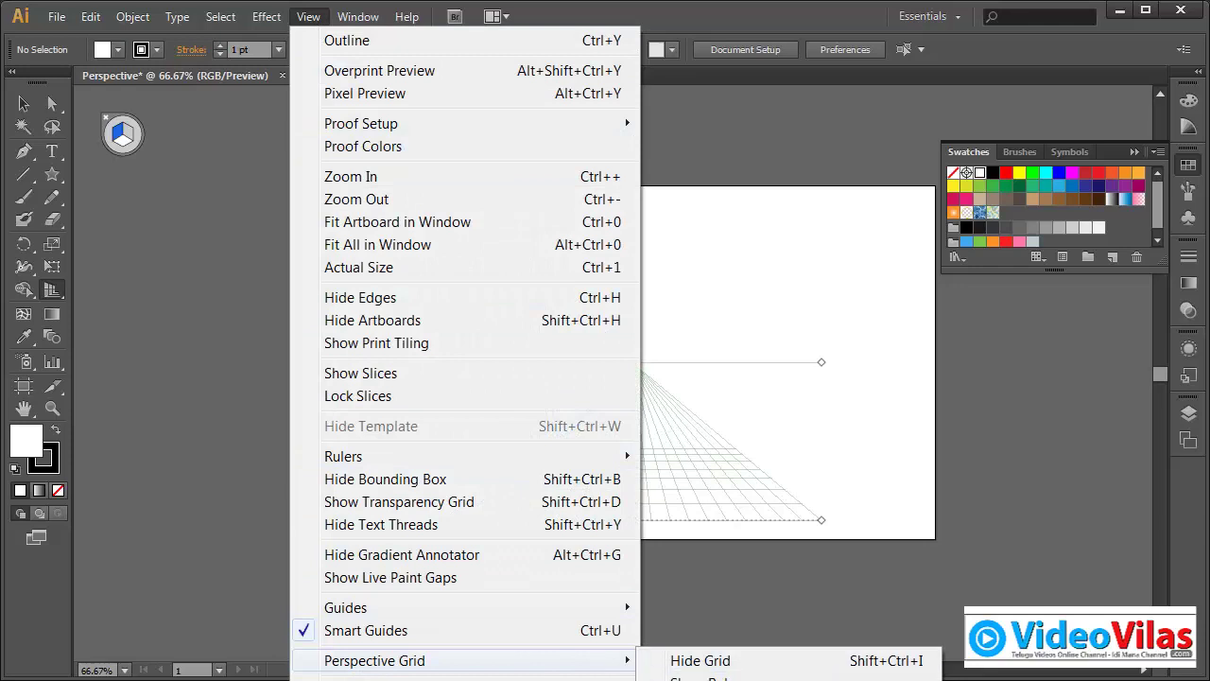
pyautogui.click(718, 680)
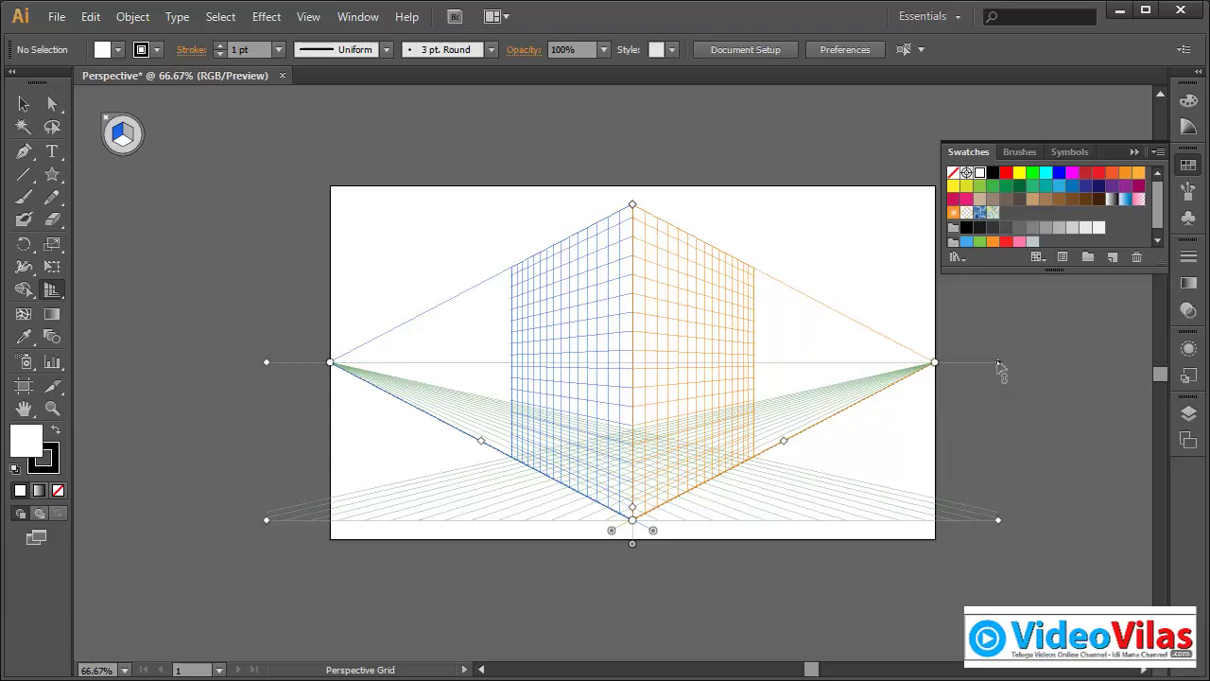
# Step: Drag the horizon handle down so the vanishing points sit just below the artboard's middle
pyautogui.moveTo(1000, 367); pyautogui.dragTo(1019, 407)
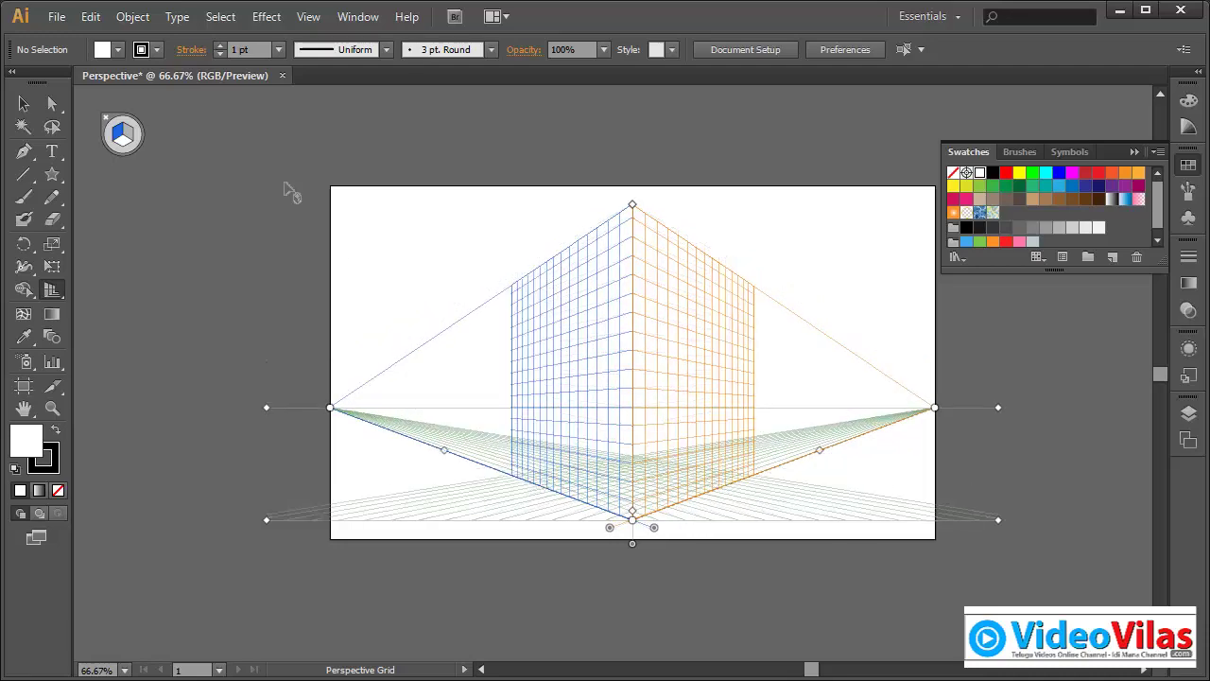
pyautogui.click(307, 17)
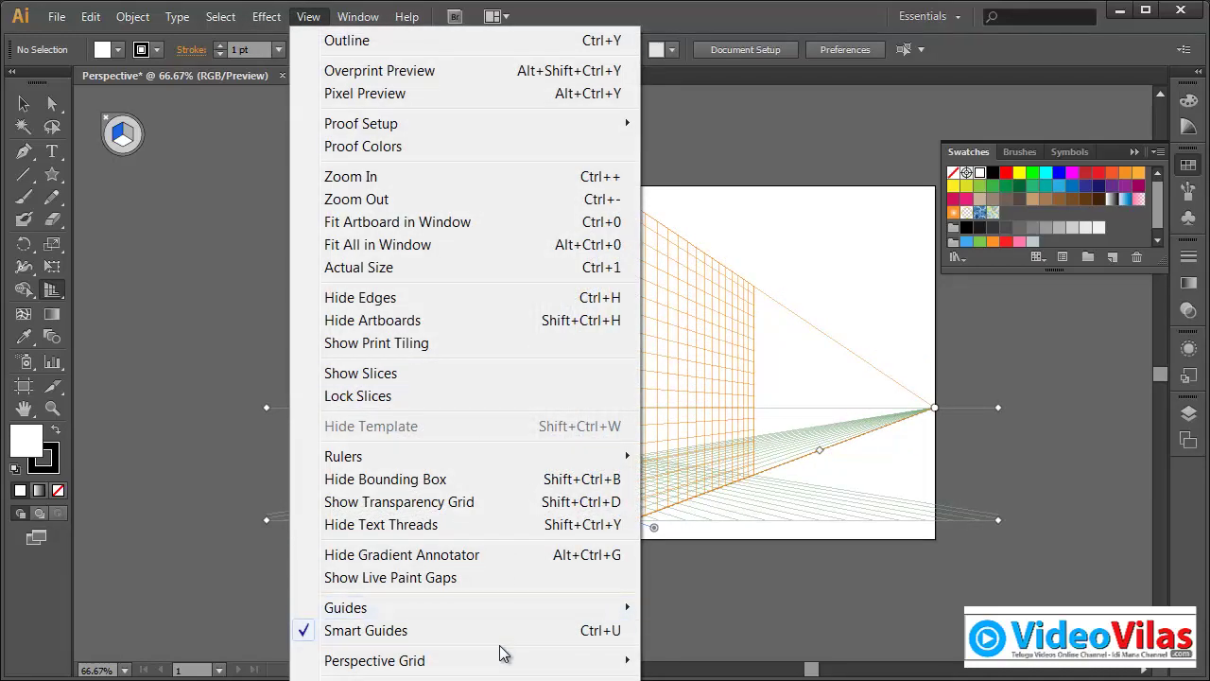
pyautogui.moveTo(506, 660)
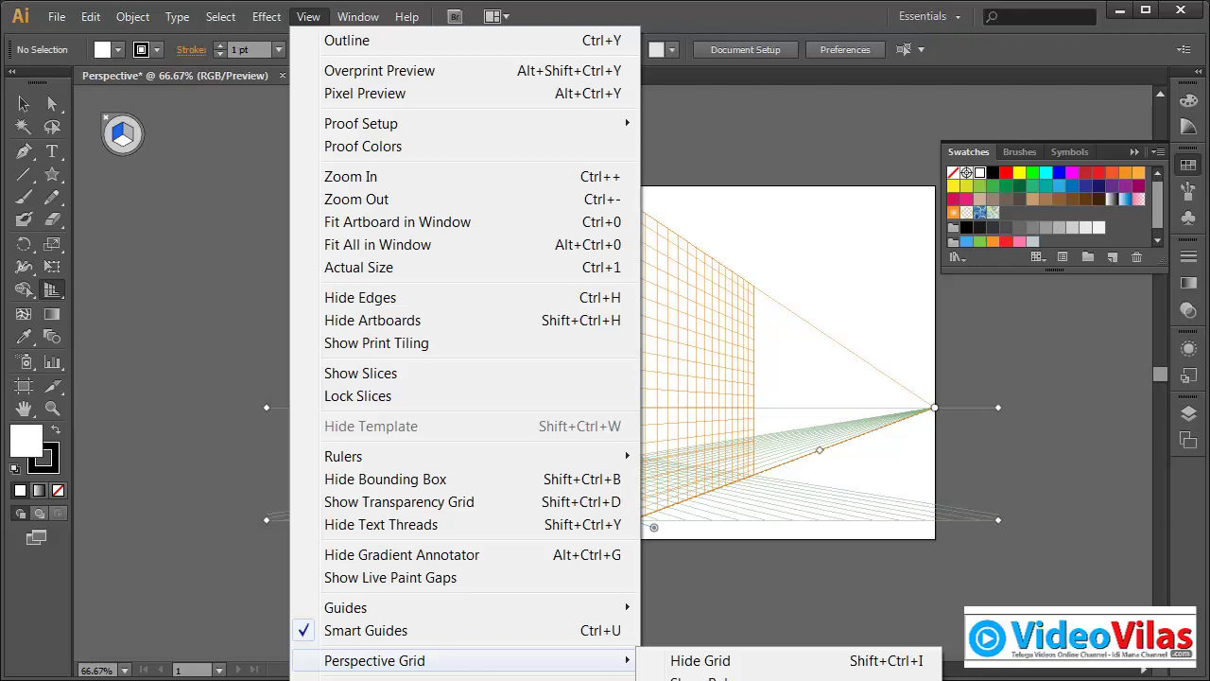
pyautogui.click(714, 16)
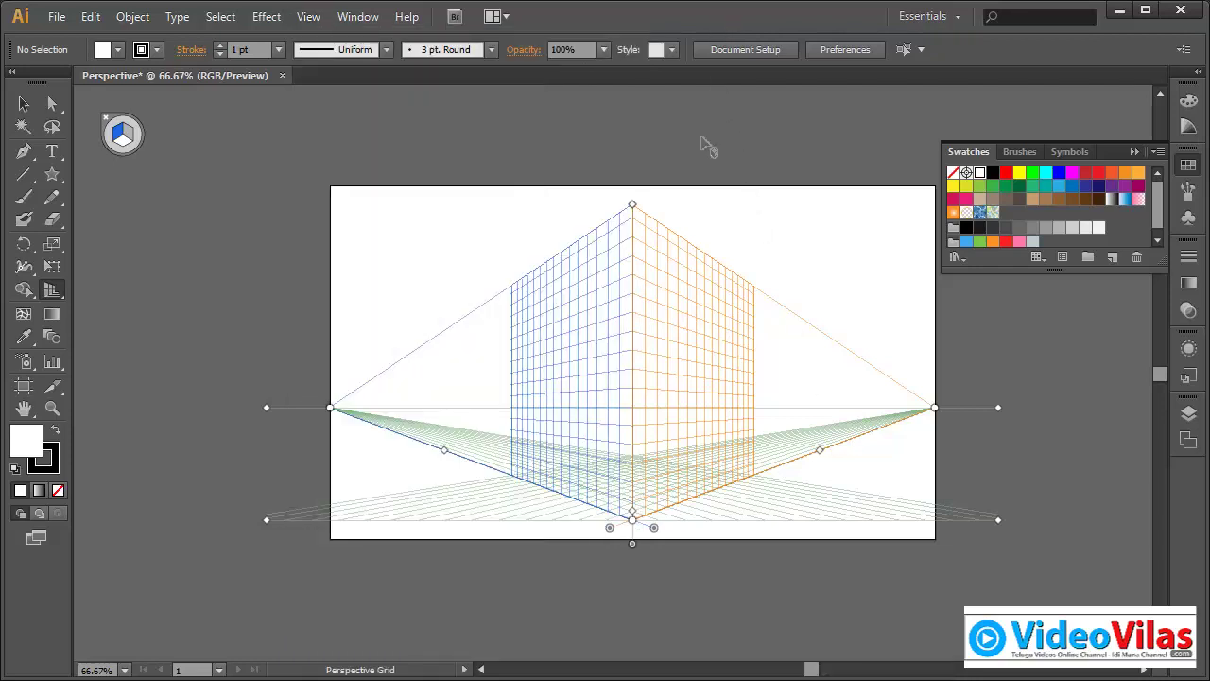
# Step: Zoom-marquee around the artboard so the grid fills the window, then resume the Perspective Grid tool
pyautogui.click(52, 407)
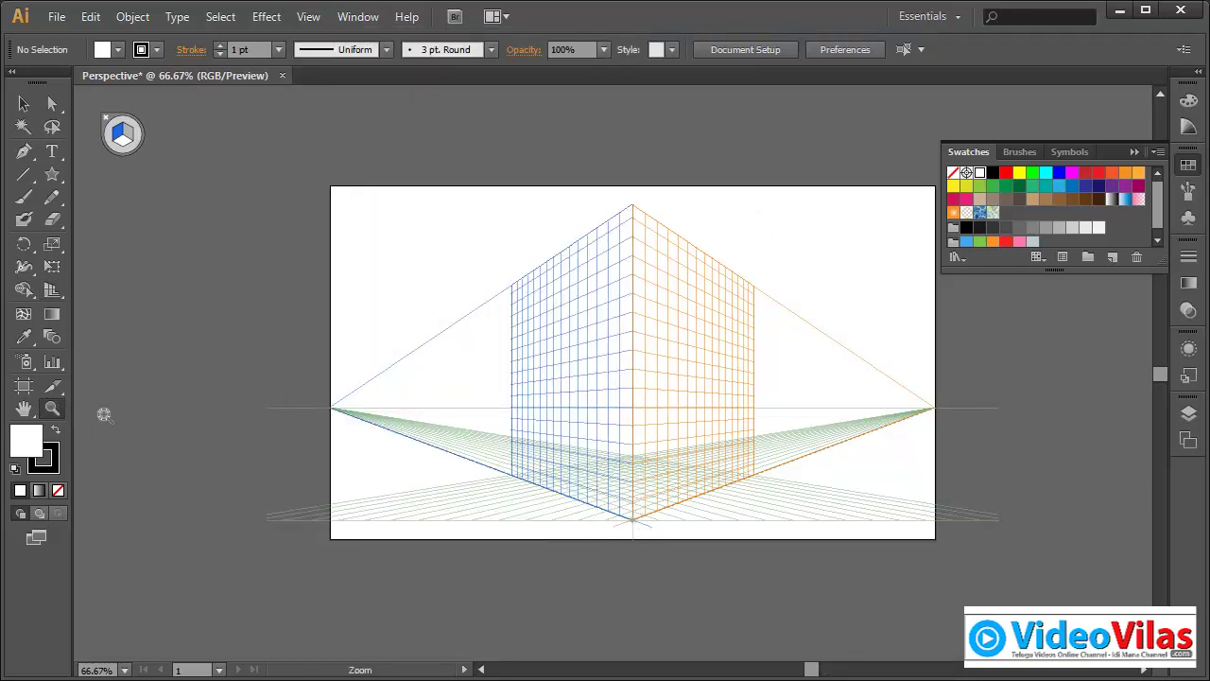
pyautogui.moveTo(349, 189); pyautogui.dragTo(987, 543)
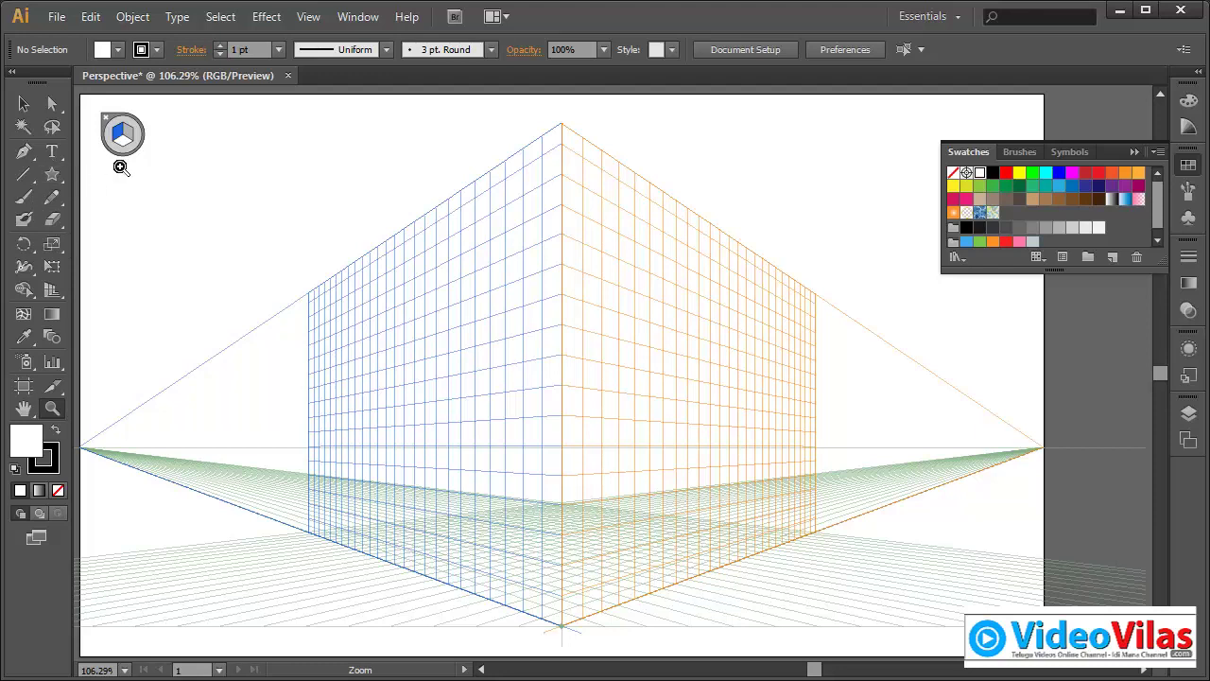
pyautogui.click(53, 293)
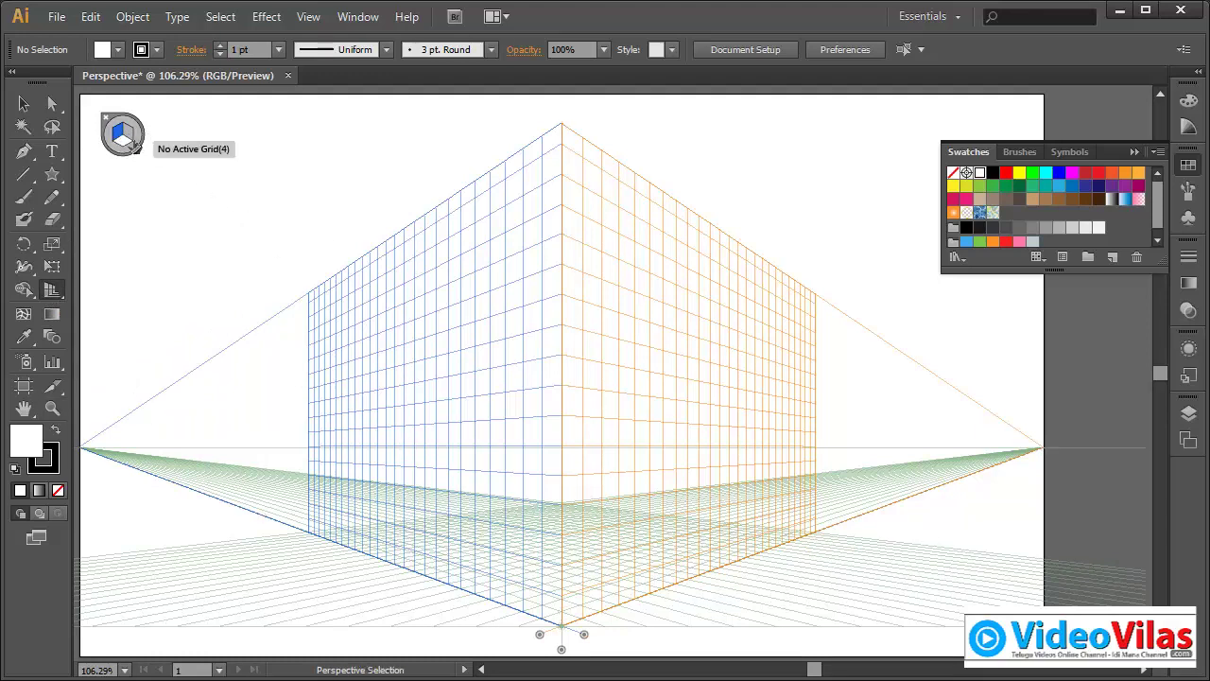
# Step: Try the right, ground and no-plane options, ending with Left Grid active and the Star tool selected
pyautogui.click(131, 138)
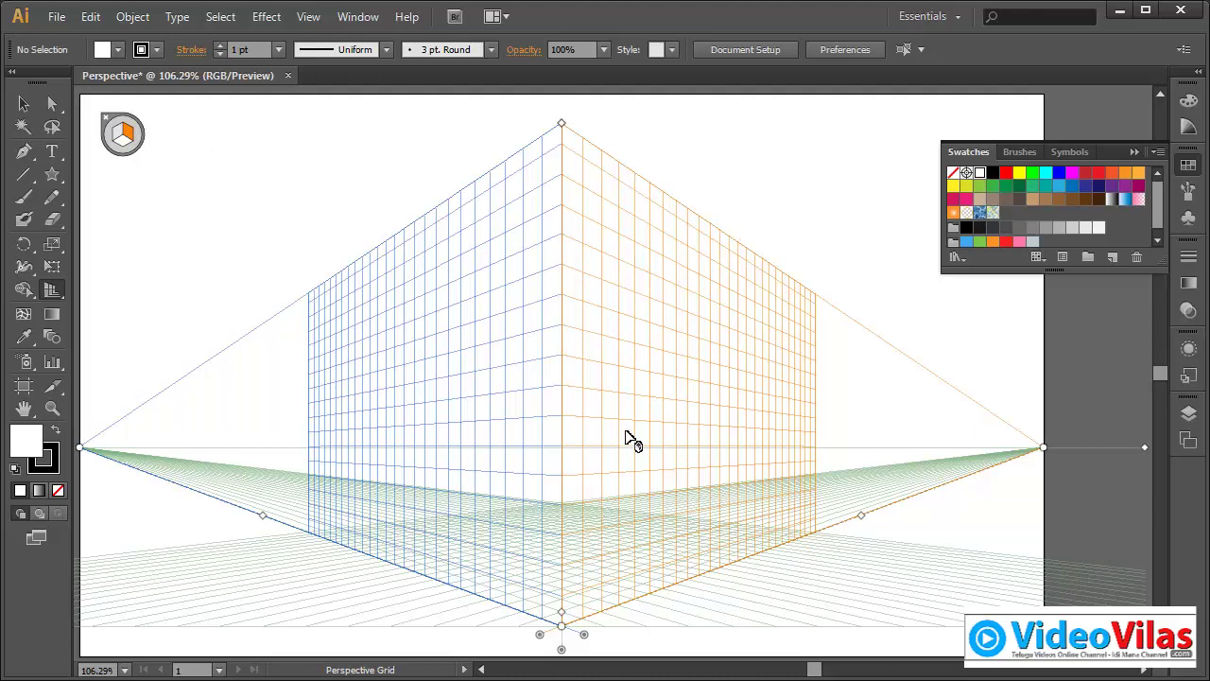
pyautogui.click(126, 145)
pyautogui.hotkey('shift', 'v')
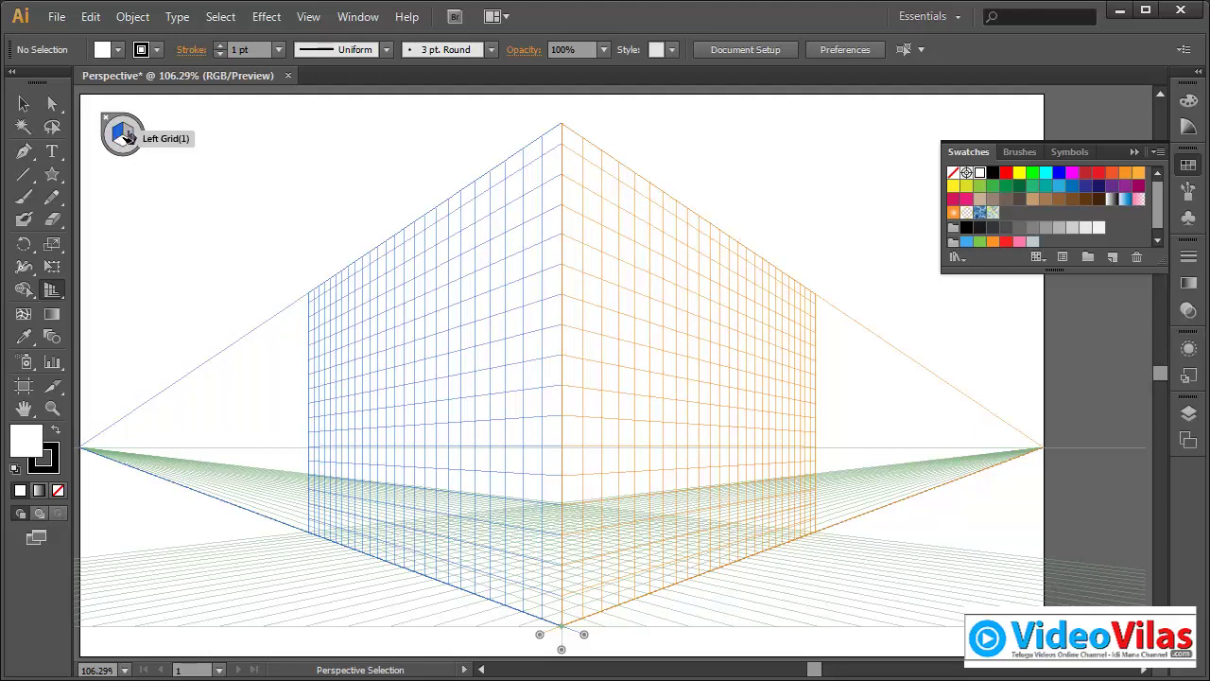
pyautogui.click(131, 134)
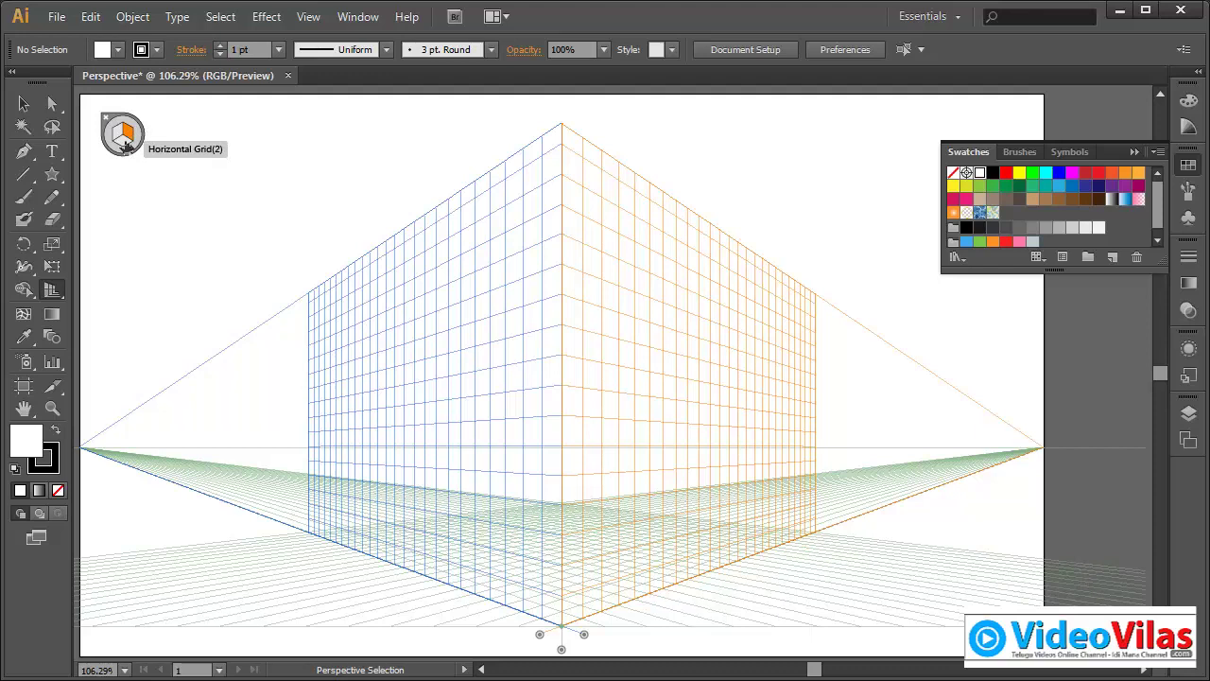
pyautogui.click(125, 142)
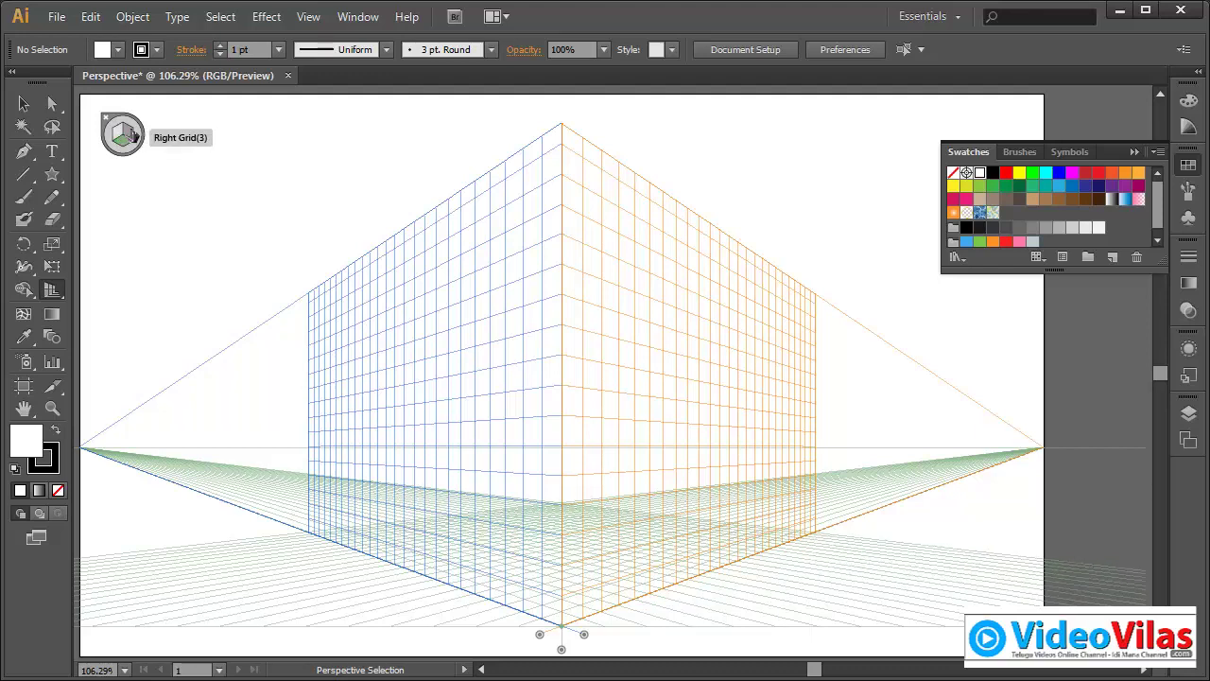
pyautogui.click(114, 123)
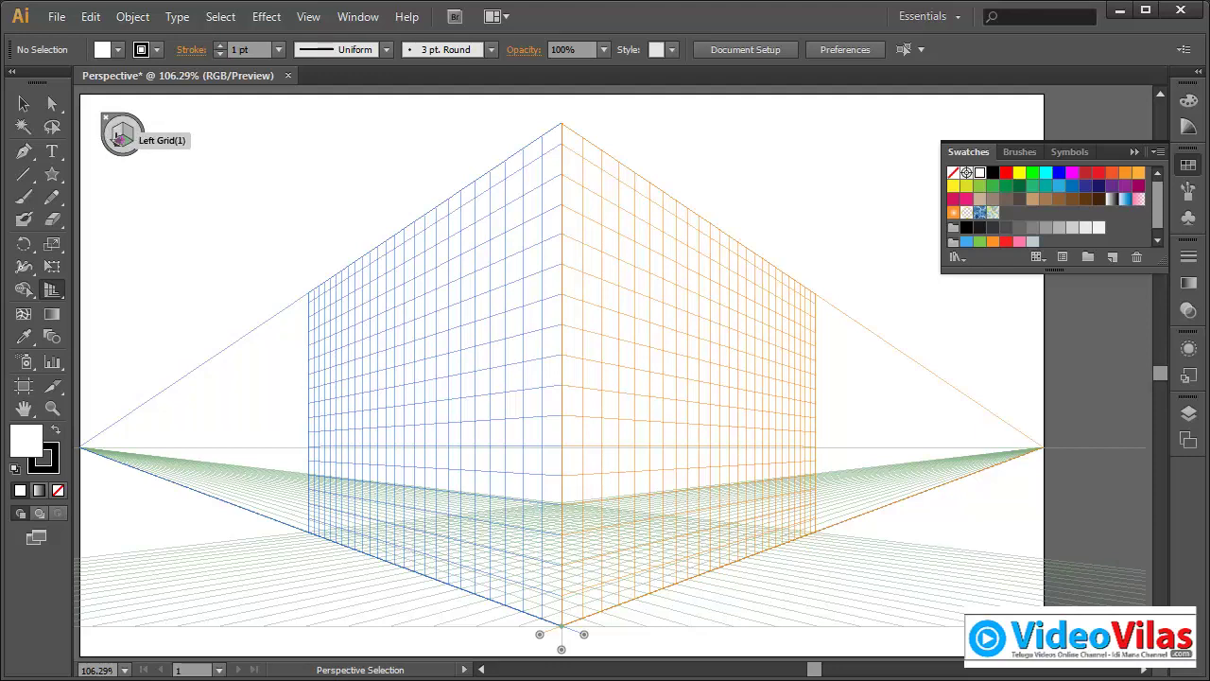
pyautogui.click(118, 137)
pyautogui.click(52, 174)
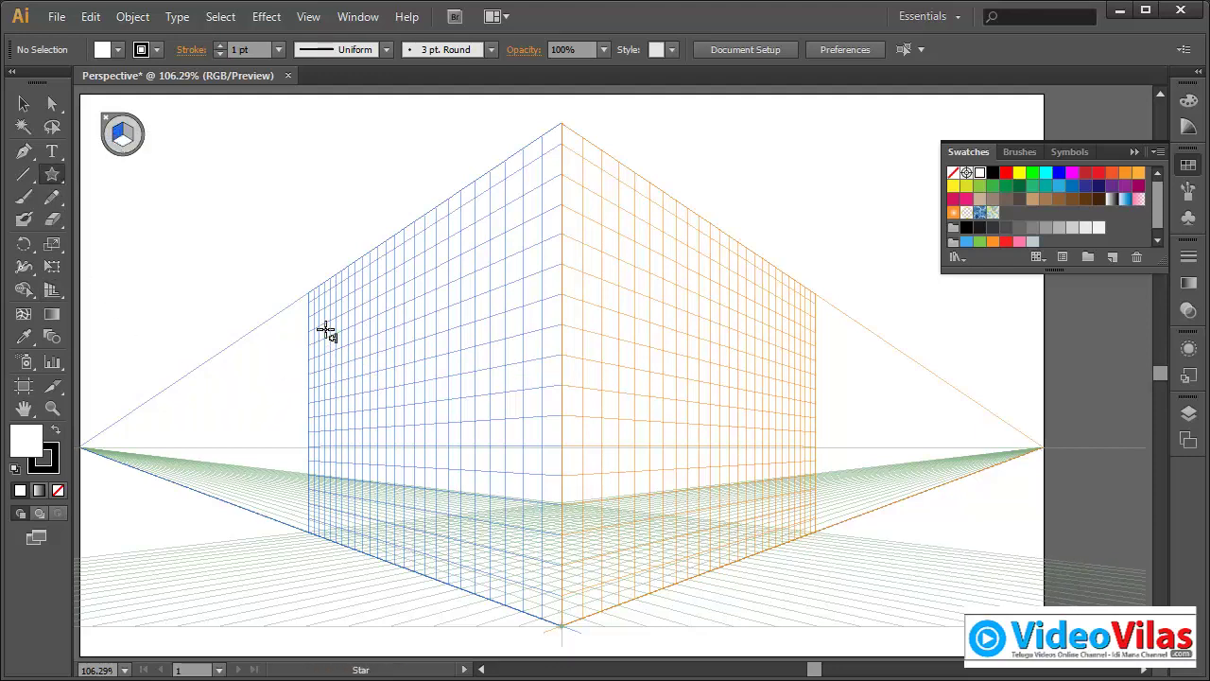
# Step: Drag out stars of varying sizes on the left plane, upper and lower rows, then activate the right plane
pyautogui.moveTo(327, 329); pyautogui.dragTo(376, 353)
pyautogui.moveTo(406, 305); pyautogui.dragTo(477, 378)
pyautogui.moveTo(512, 305); pyautogui.dragTo(541, 353)
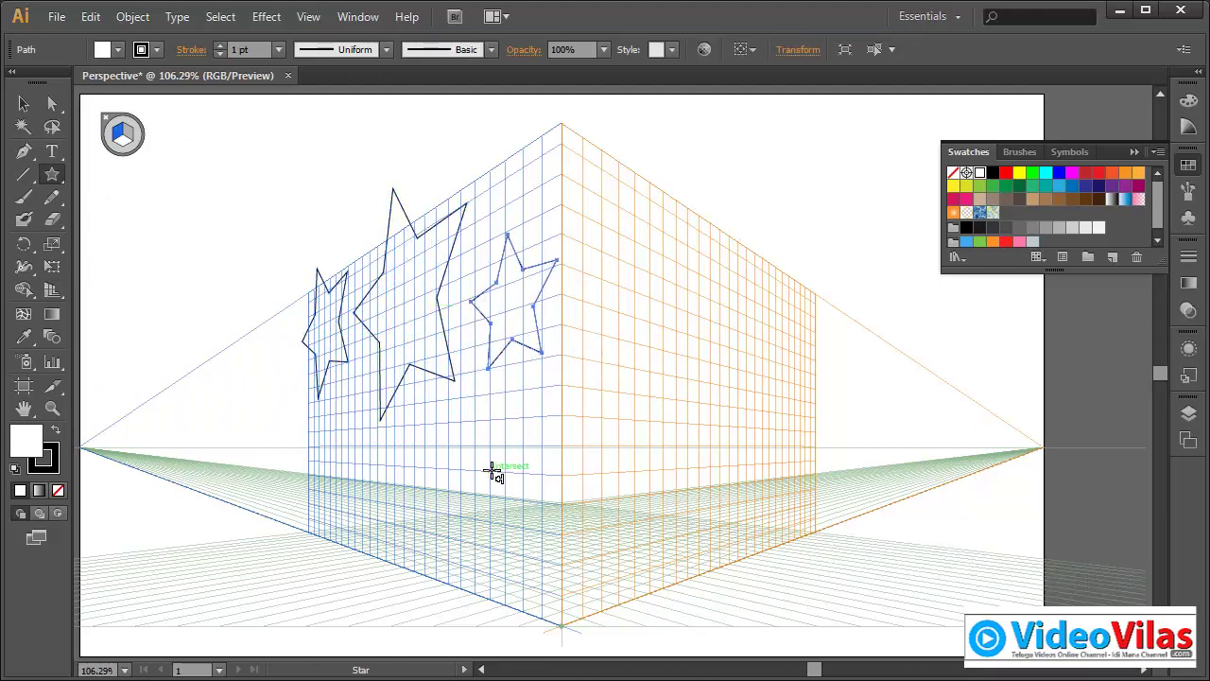
pyautogui.moveTo(491, 472); pyautogui.dragTo(485, 536)
pyautogui.moveTo(400, 475); pyautogui.dragTo(400, 527)
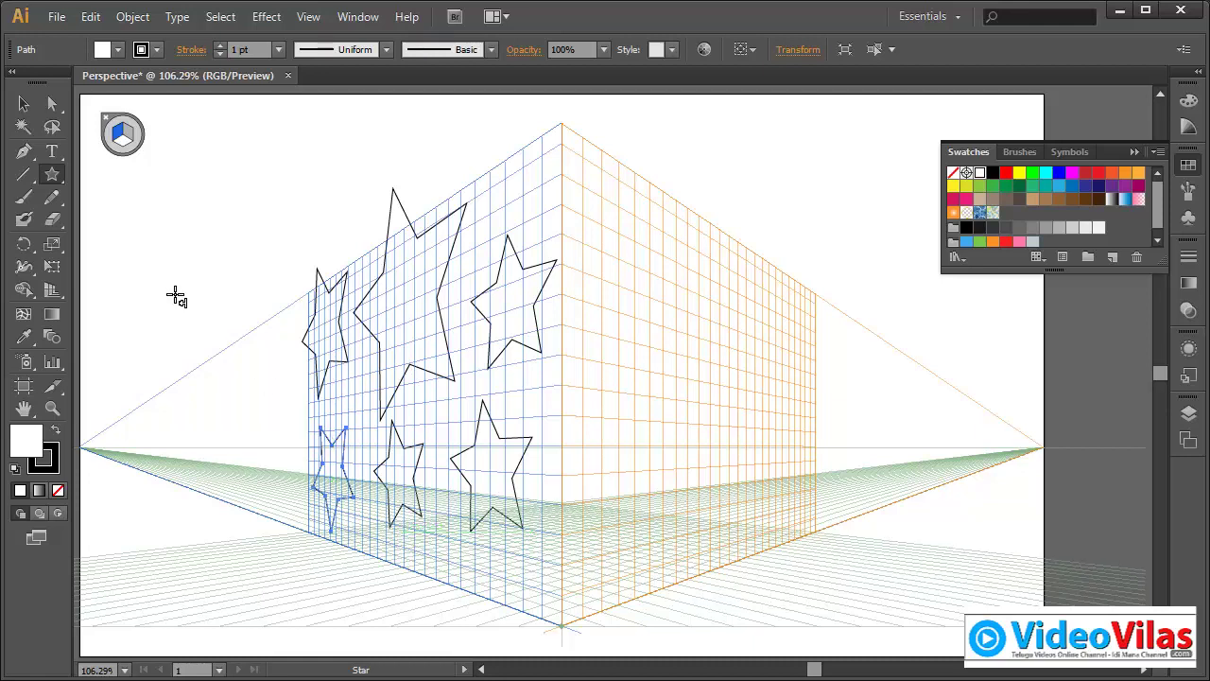
pyautogui.click(130, 137)
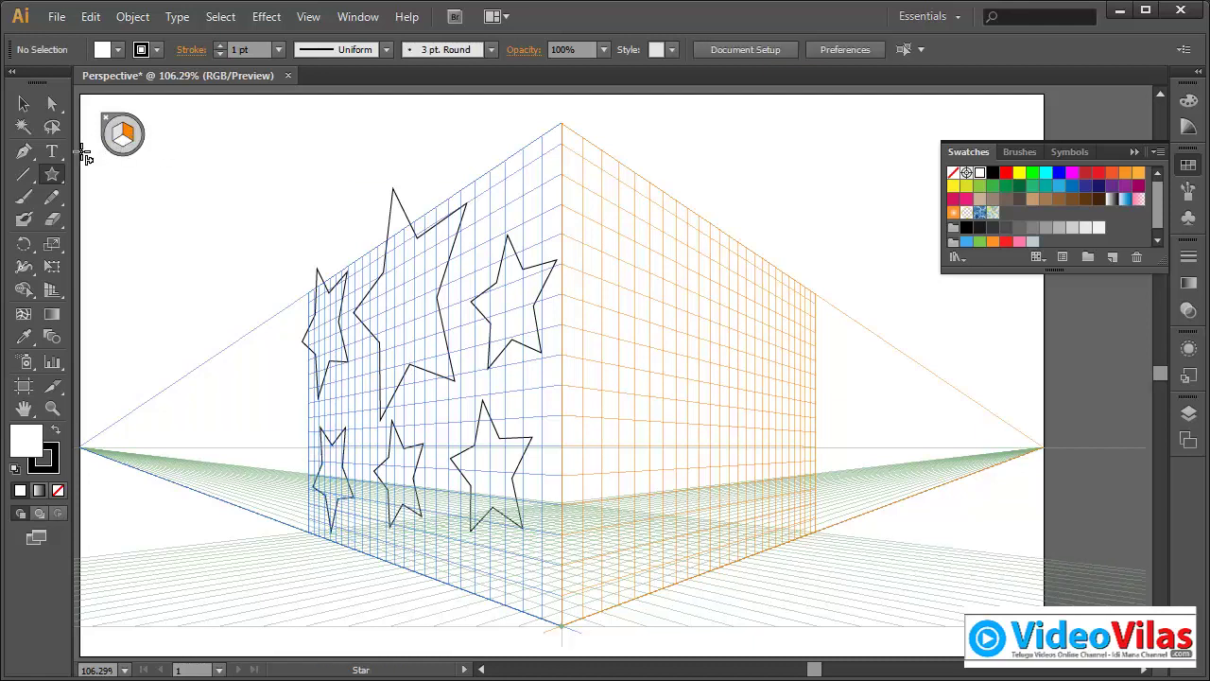
# Step: With the Rectangle tool, draw six windows on the right plane in two rows of three
pyautogui.click(55, 175)
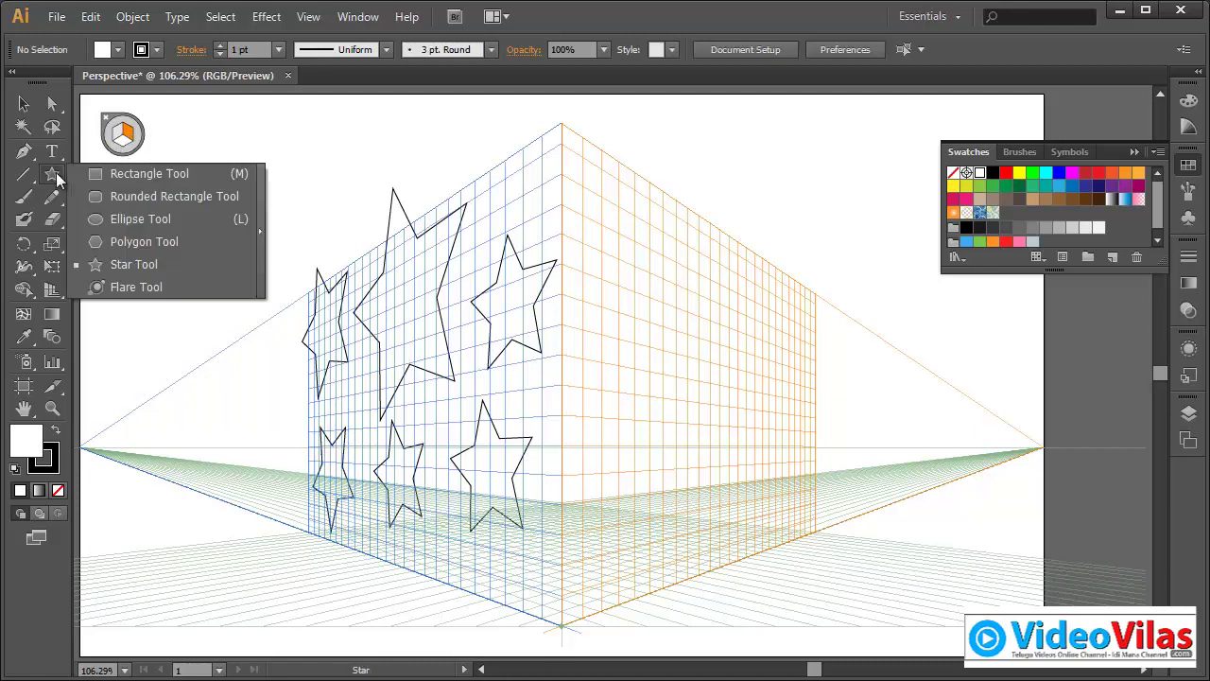
pyautogui.click(112, 177)
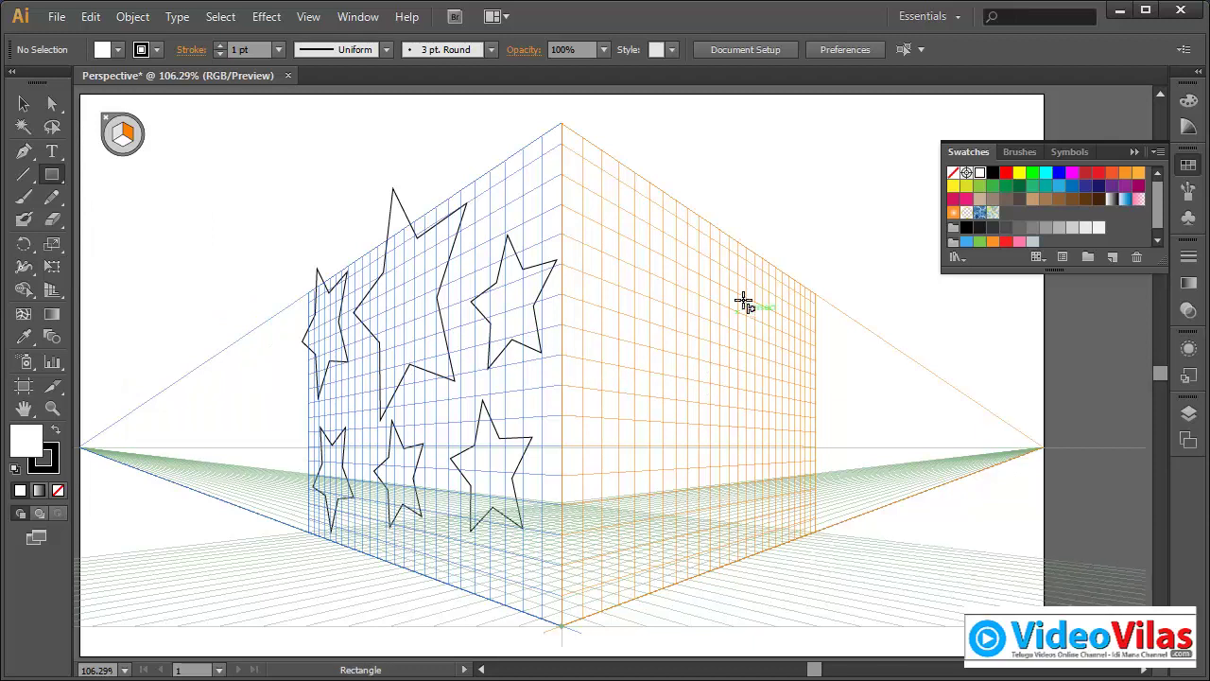
pyautogui.moveTo(746, 281); pyautogui.dragTo(794, 388)
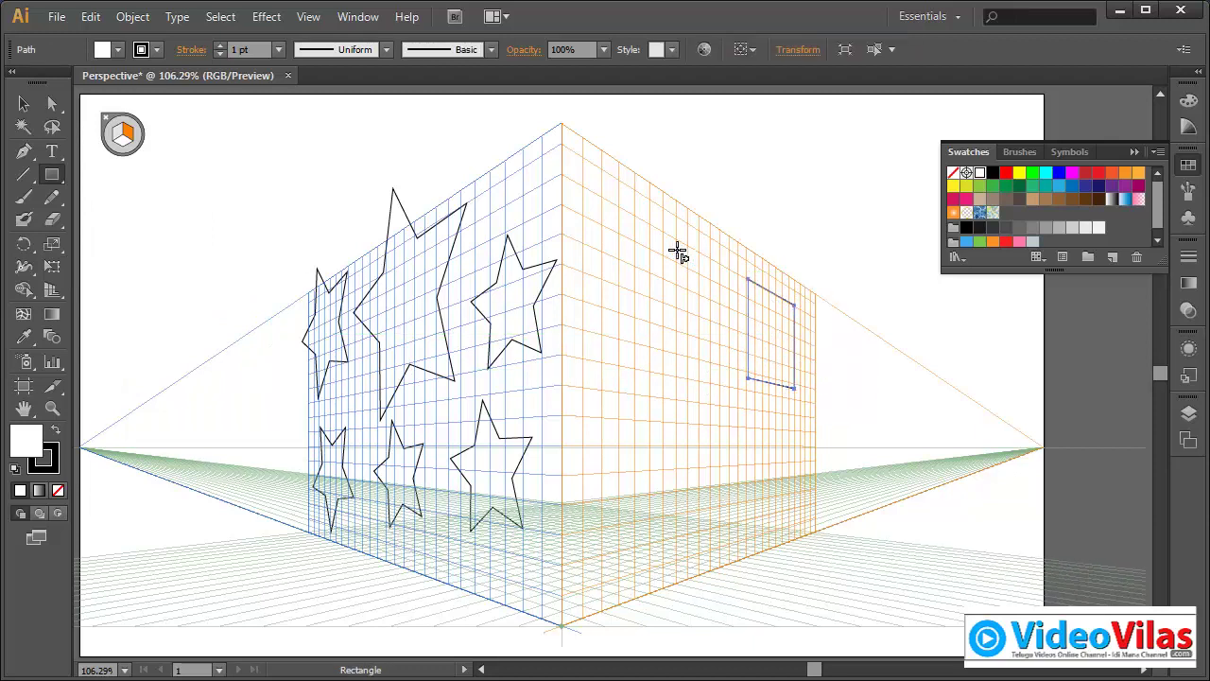
pyautogui.moveTo(676, 250); pyautogui.dragTo(714, 350)
pyautogui.moveTo(608, 218); pyautogui.dragTo(645, 310)
pyautogui.moveTo(608, 388); pyautogui.dragTo(649, 489)
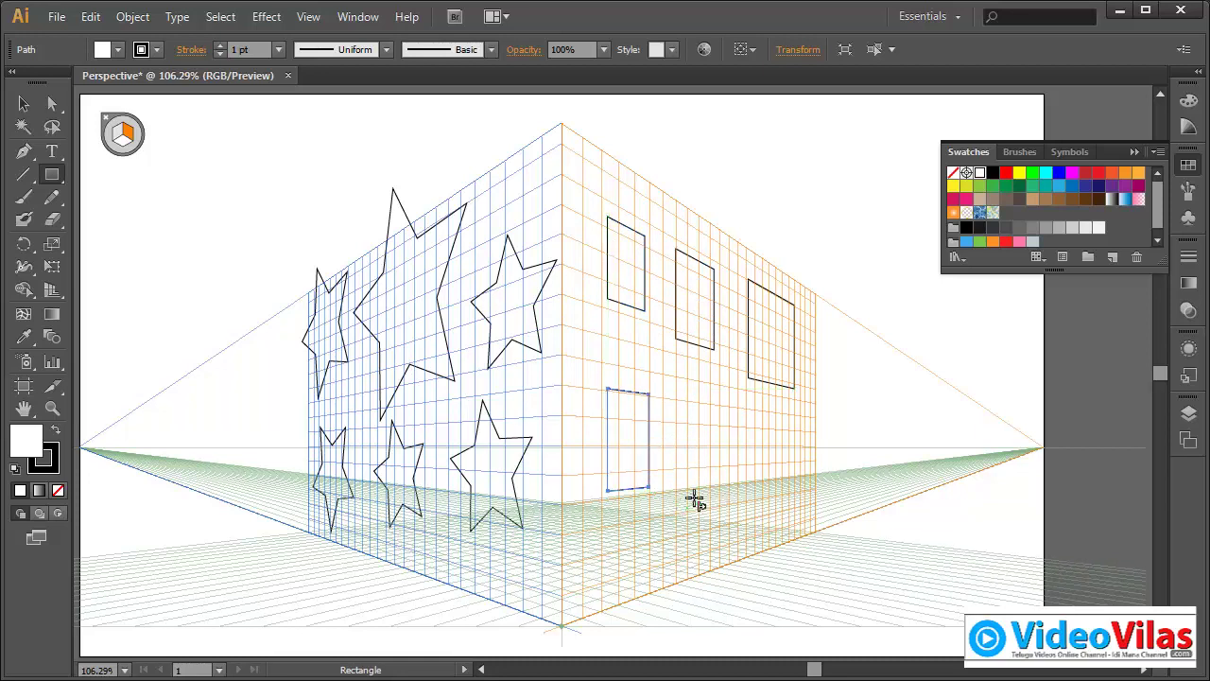
pyautogui.moveTo(689, 424); pyautogui.dragTo(738, 506)
pyautogui.moveTo(772, 435)
pyautogui.mouseDown()
pyautogui.moveTo(803, 475)
pyautogui.moveTo(799, 510)
pyautogui.mouseUp()
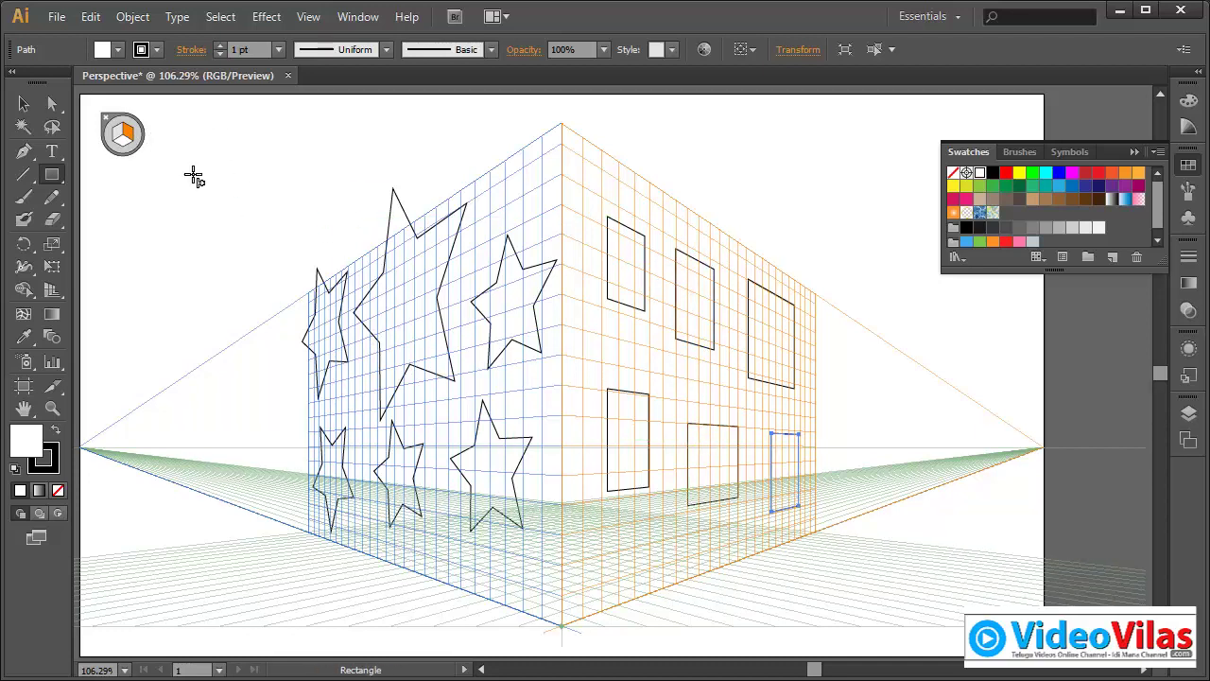
pyautogui.hotkey('shift', 'v')
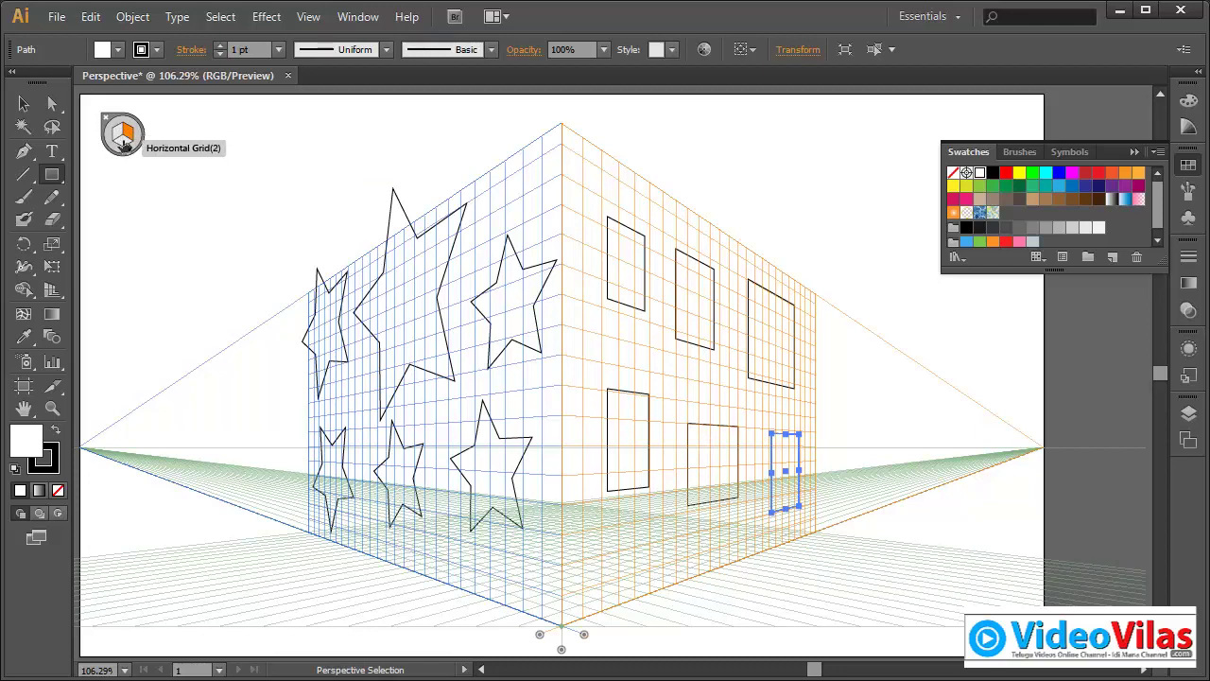
# Step: On the ground plane, draw flat rectangles, the last receding toward the right vanishing point
pyautogui.click(124, 144)
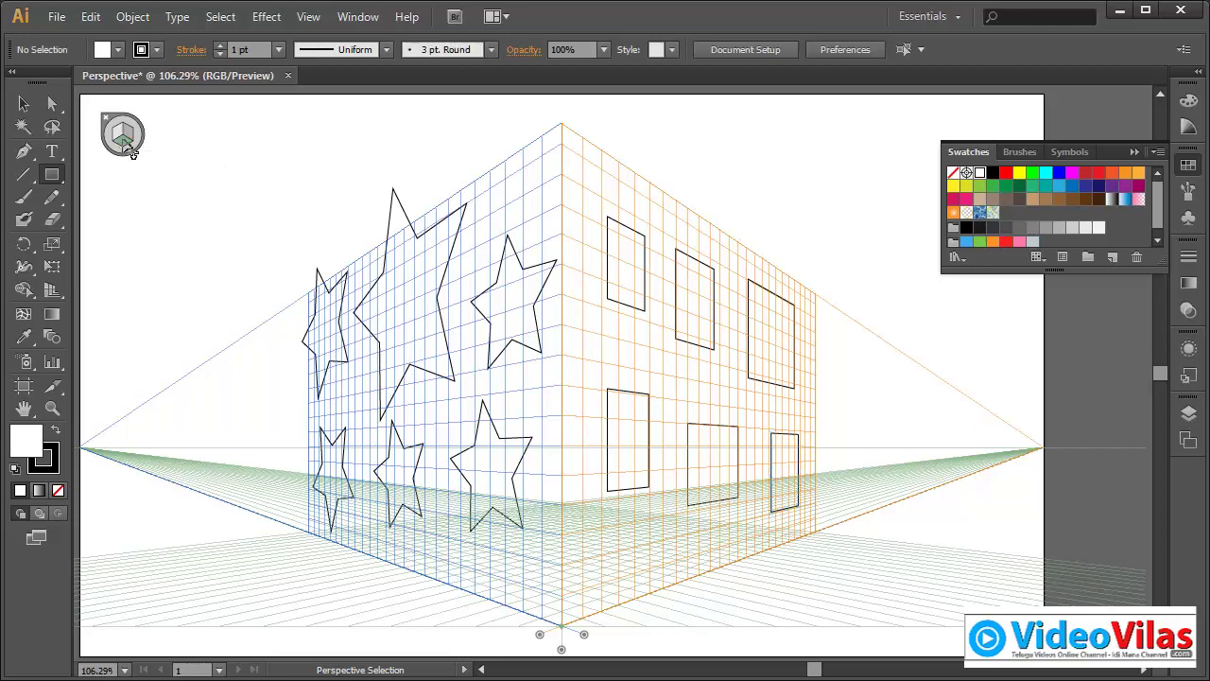
pyautogui.press('m')
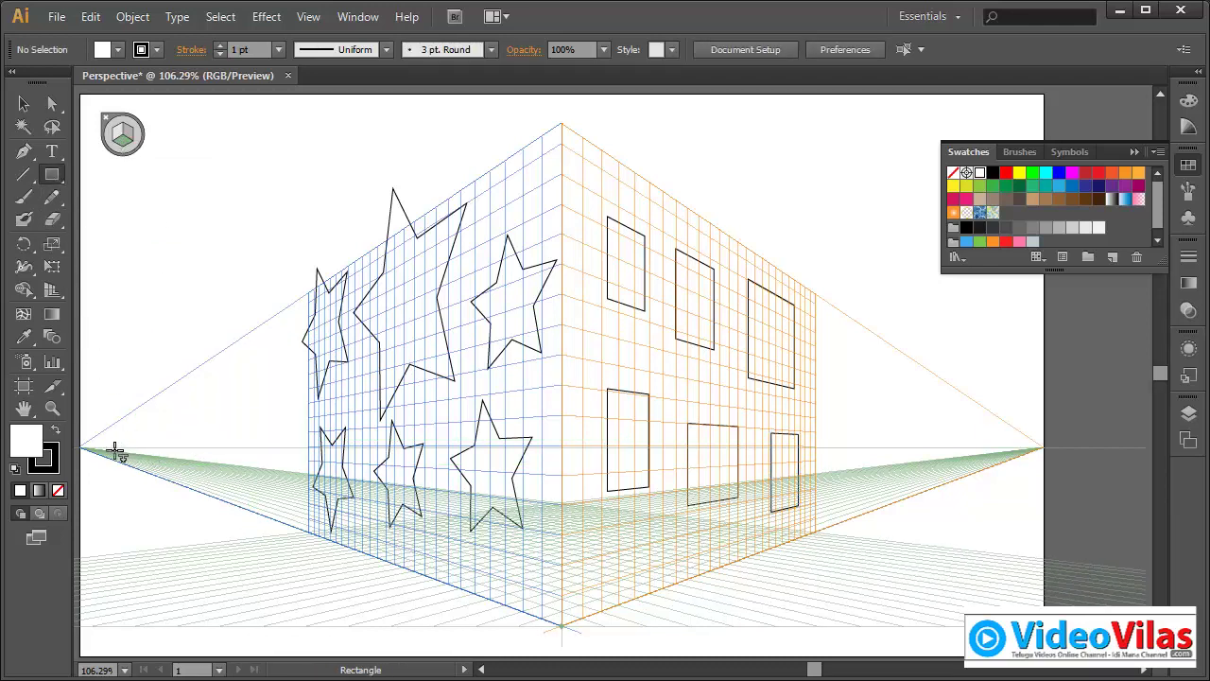
pyautogui.moveTo(116, 451); pyautogui.dragTo(803, 432)
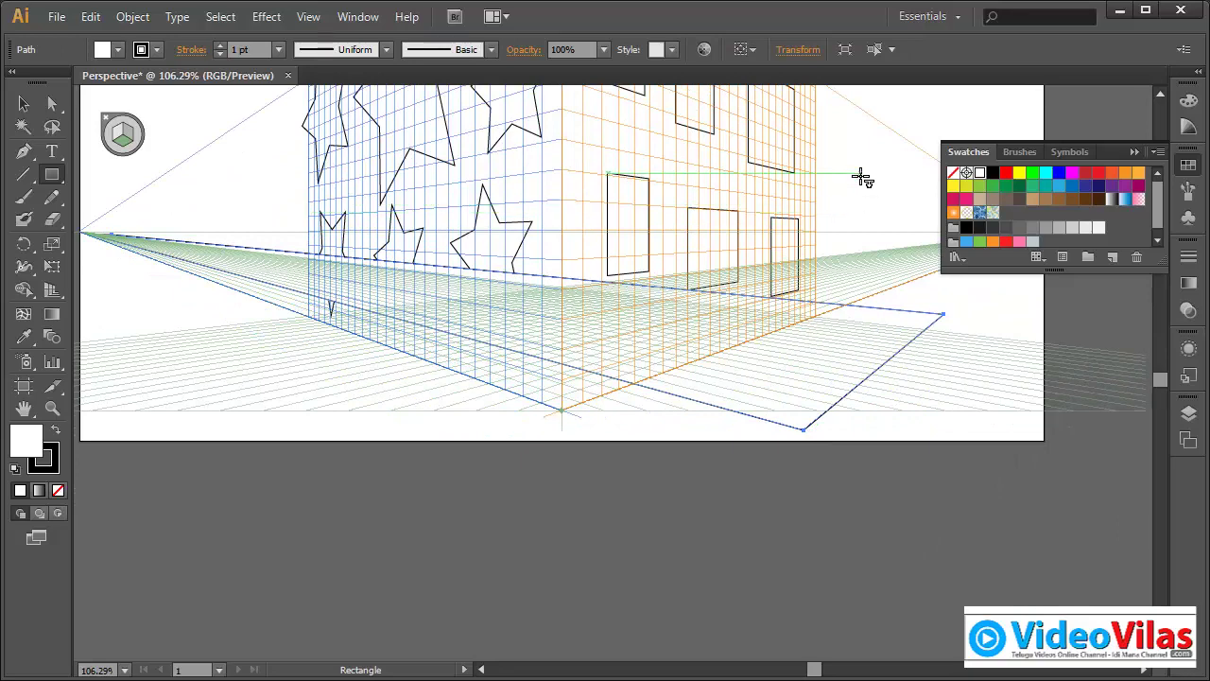
pyautogui.moveTo(869, 149); pyautogui.dragTo(869, 302)
pyautogui.moveTo(1026, 413); pyautogui.dragTo(556, 581)
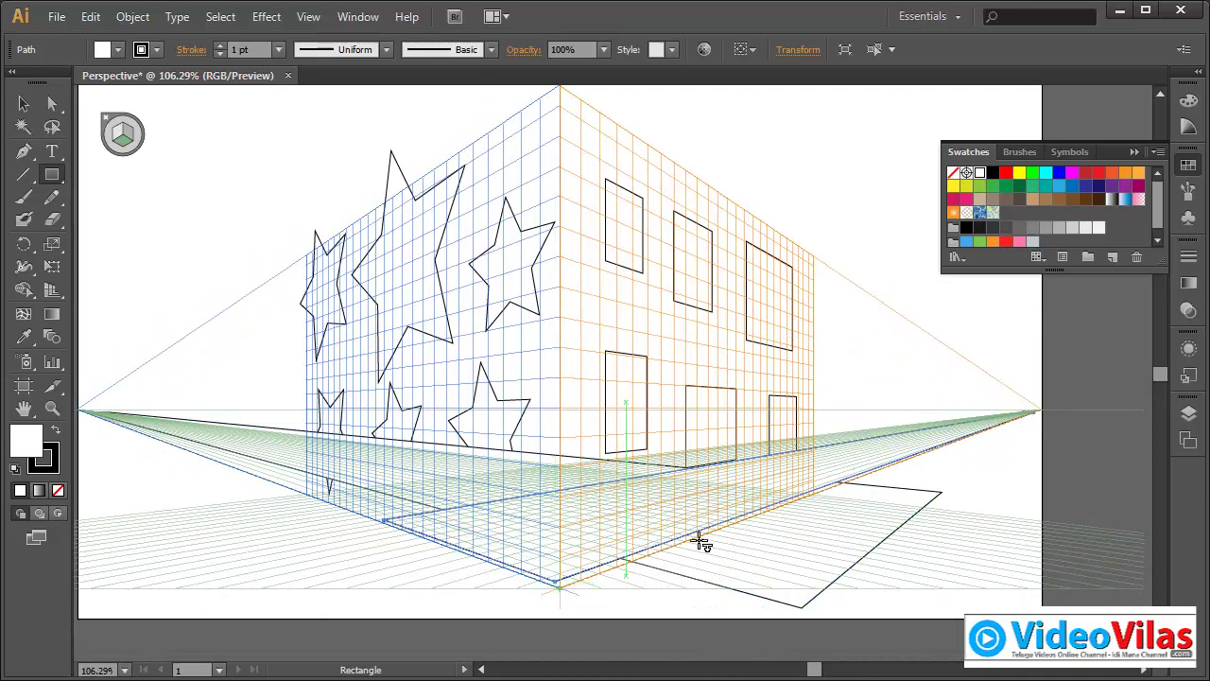
# Step: Hide the perspective grid and view the artwork at 100%
pyautogui.click(60, 287)
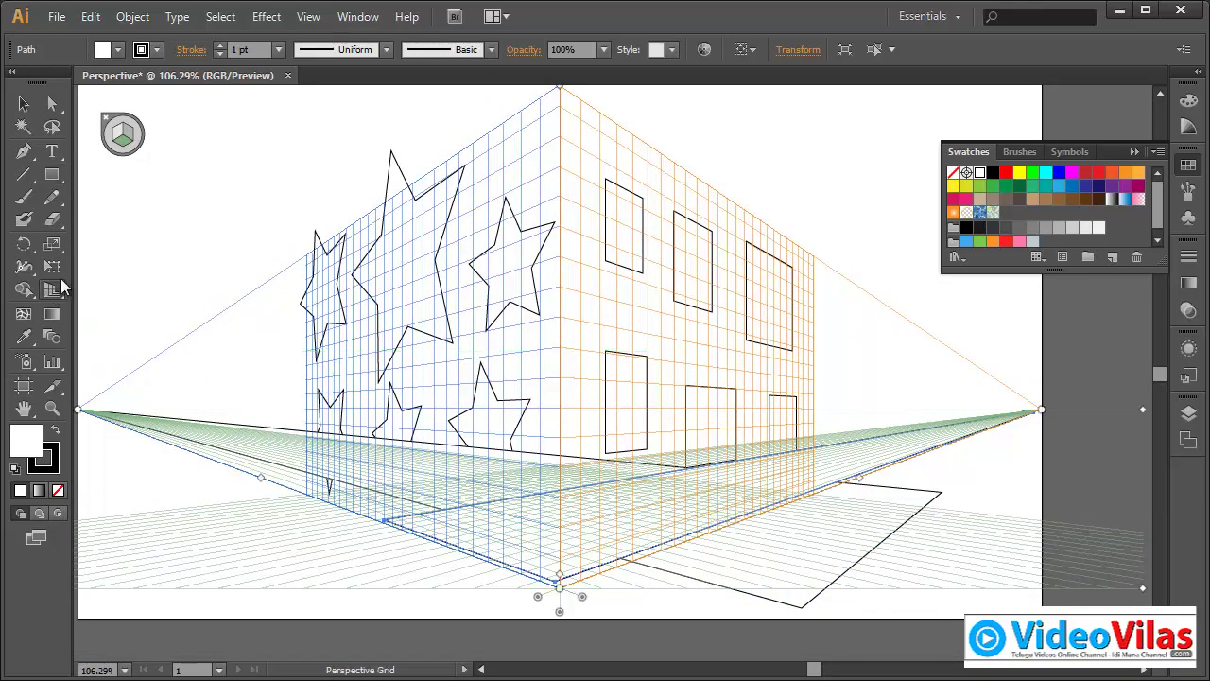
pyautogui.hotkey('shift', 'v')
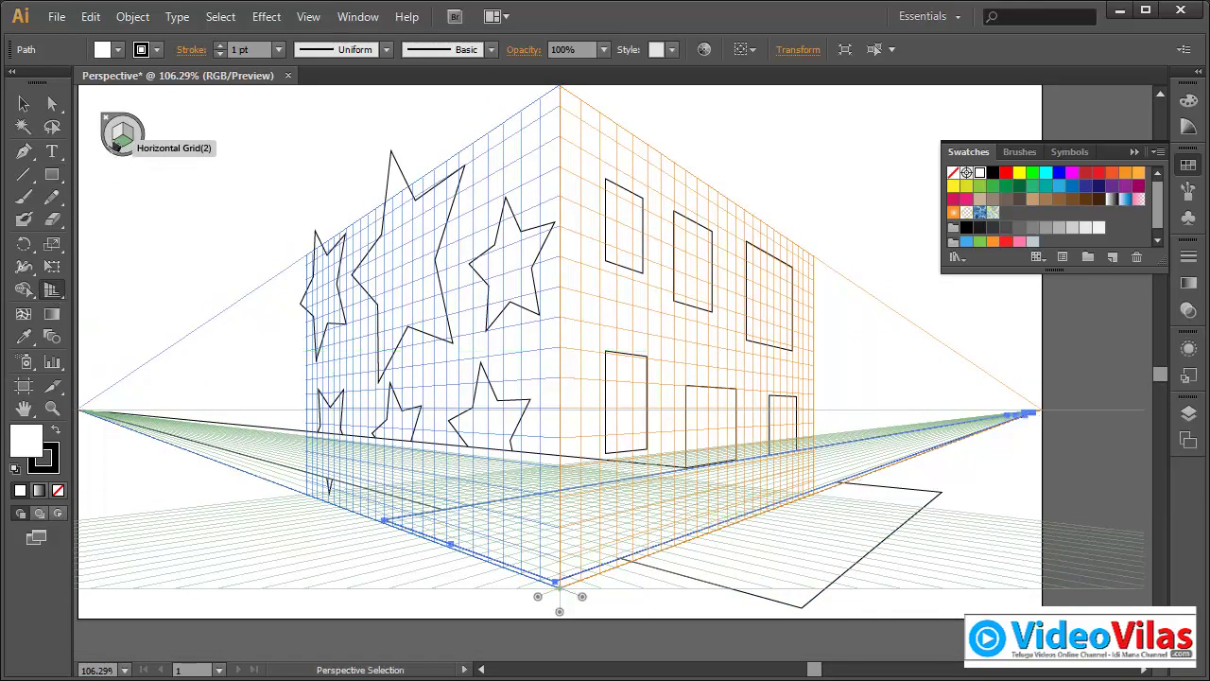
pyautogui.click(109, 122)
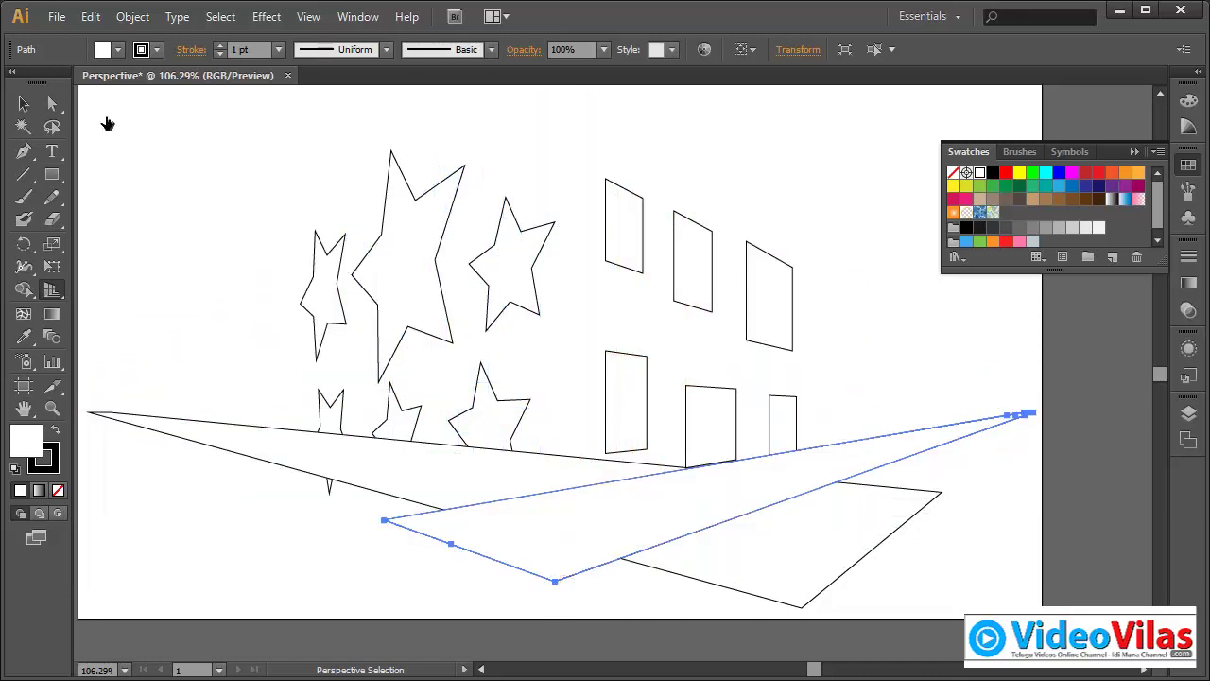
pyautogui.press('v')
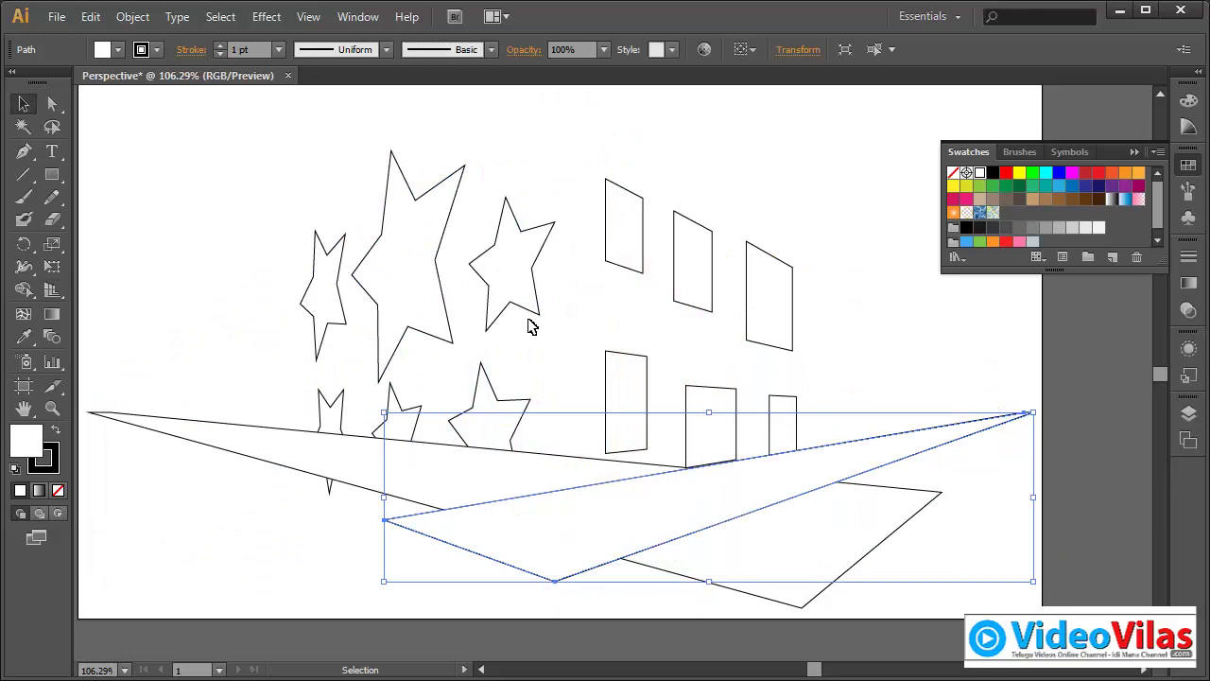
pyautogui.hotkey('ctrl', '1')
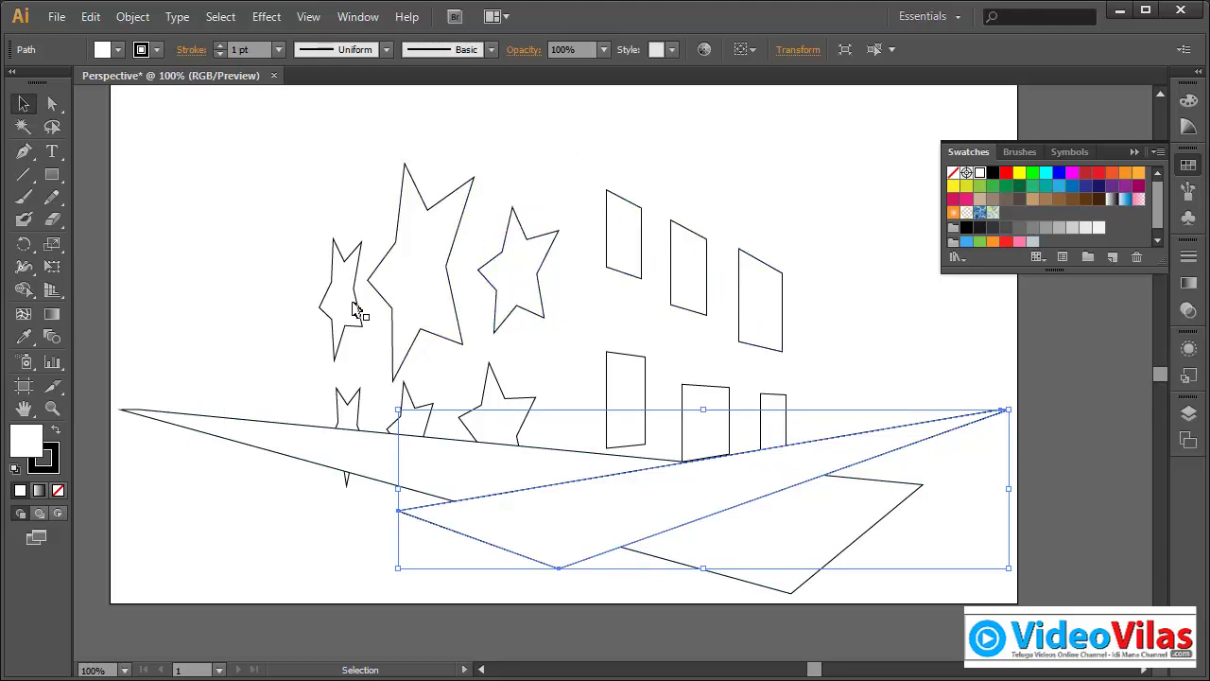
# Step: Marquee-check the stars, windows and ground shapes, close Swatches, and start showing the grid again
pyautogui.moveTo(298, 123); pyautogui.dragTo(525, 410)
pyautogui.click(596, 142)
pyautogui.moveTo(596, 142); pyautogui.dragTo(823, 459)
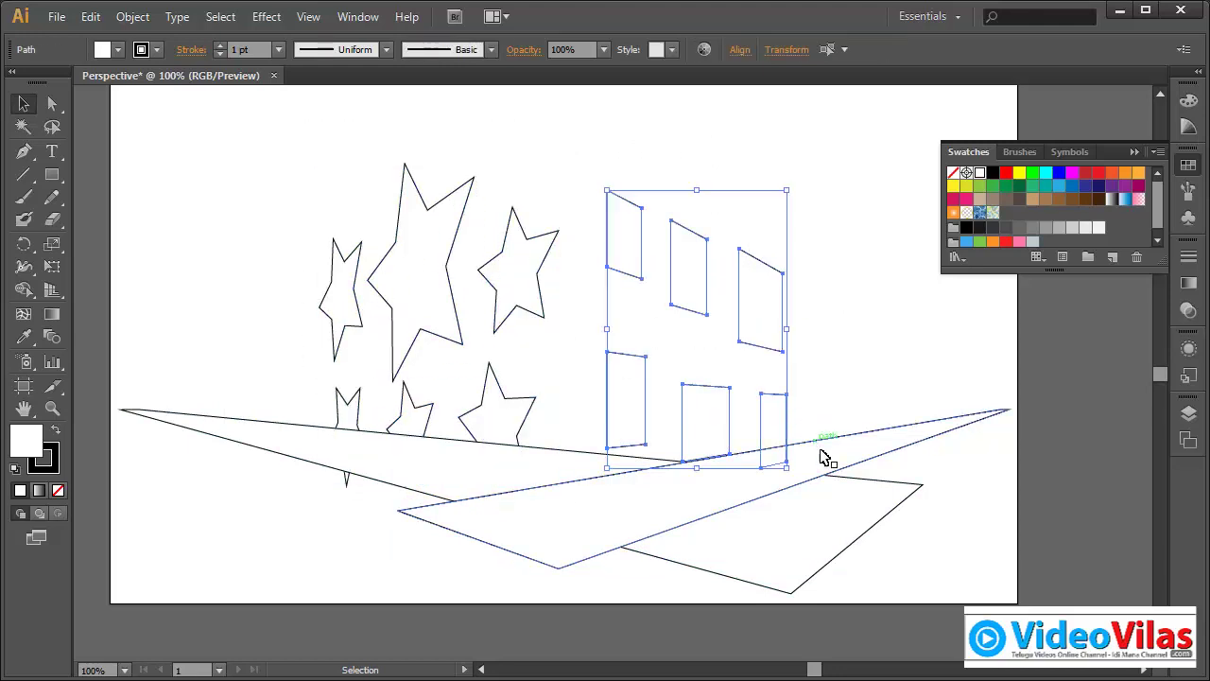
pyautogui.click(913, 374)
pyautogui.moveTo(898, 438); pyautogui.dragTo(856, 535)
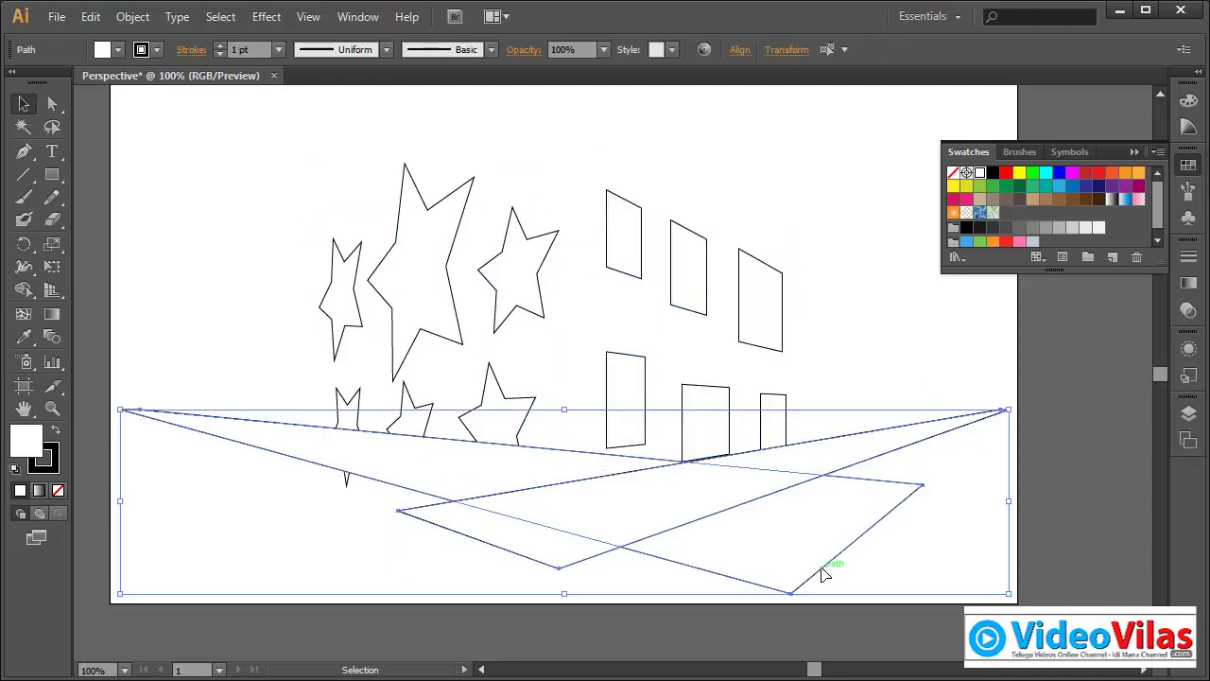
pyautogui.click(874, 362)
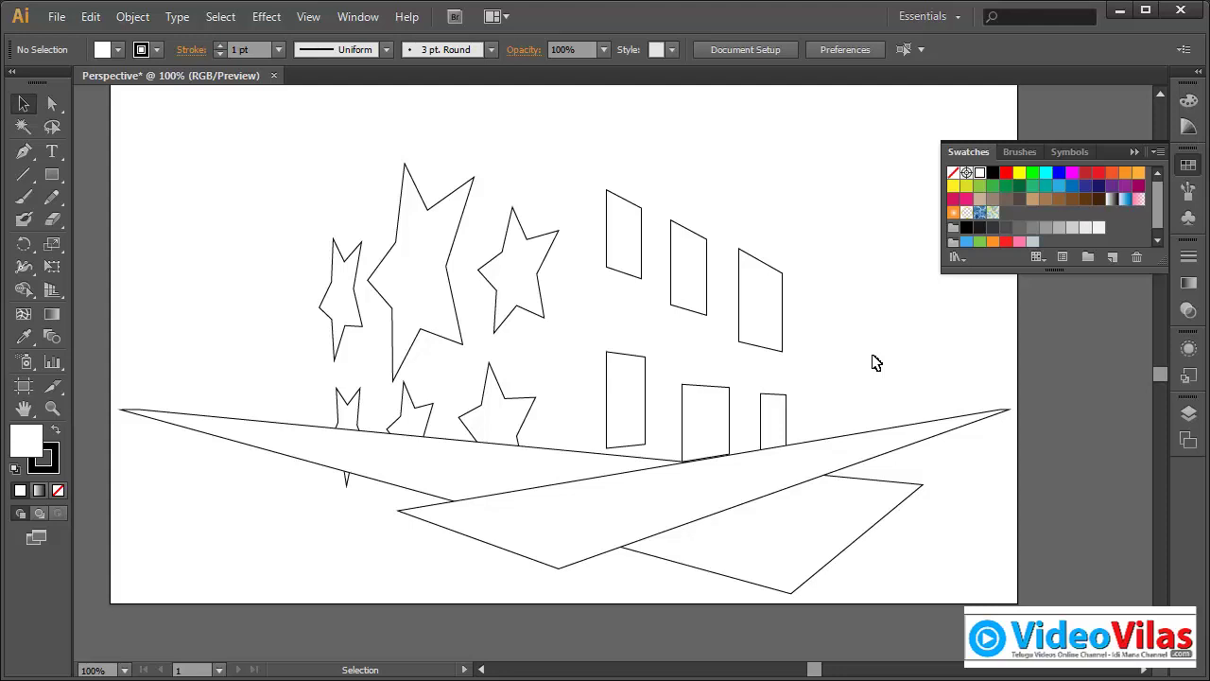
pyautogui.click(1135, 152)
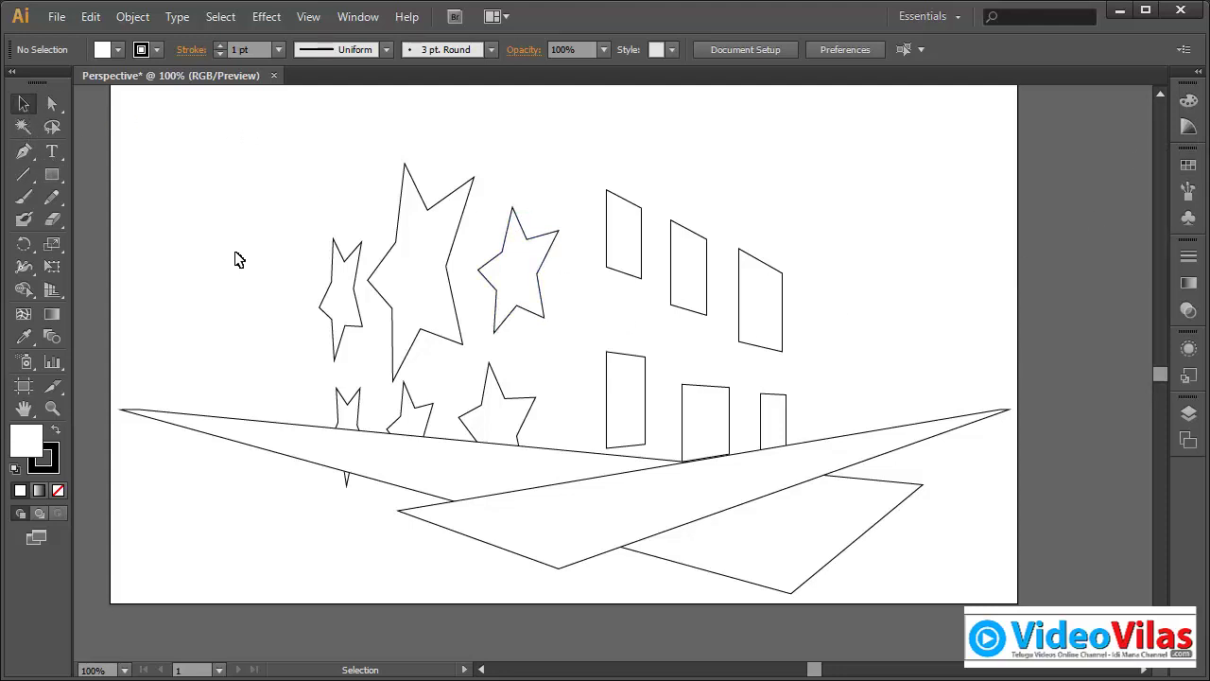
pyautogui.moveTo(55, 299); pyautogui.dragTo(90, 296)
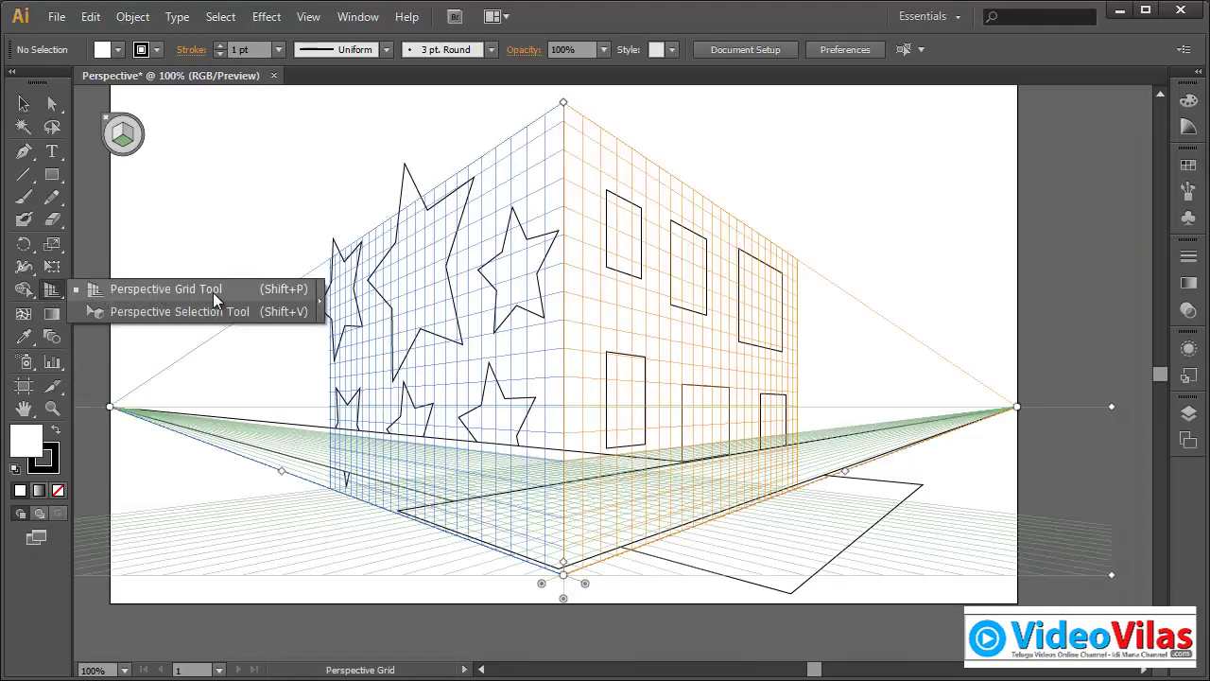
# Step: Using Perspective Selection, slide the large star left and move the two left windows up the right wall
pyautogui.moveTo(213, 292); pyautogui.dragTo(235, 310)
pyautogui.click(413, 181)
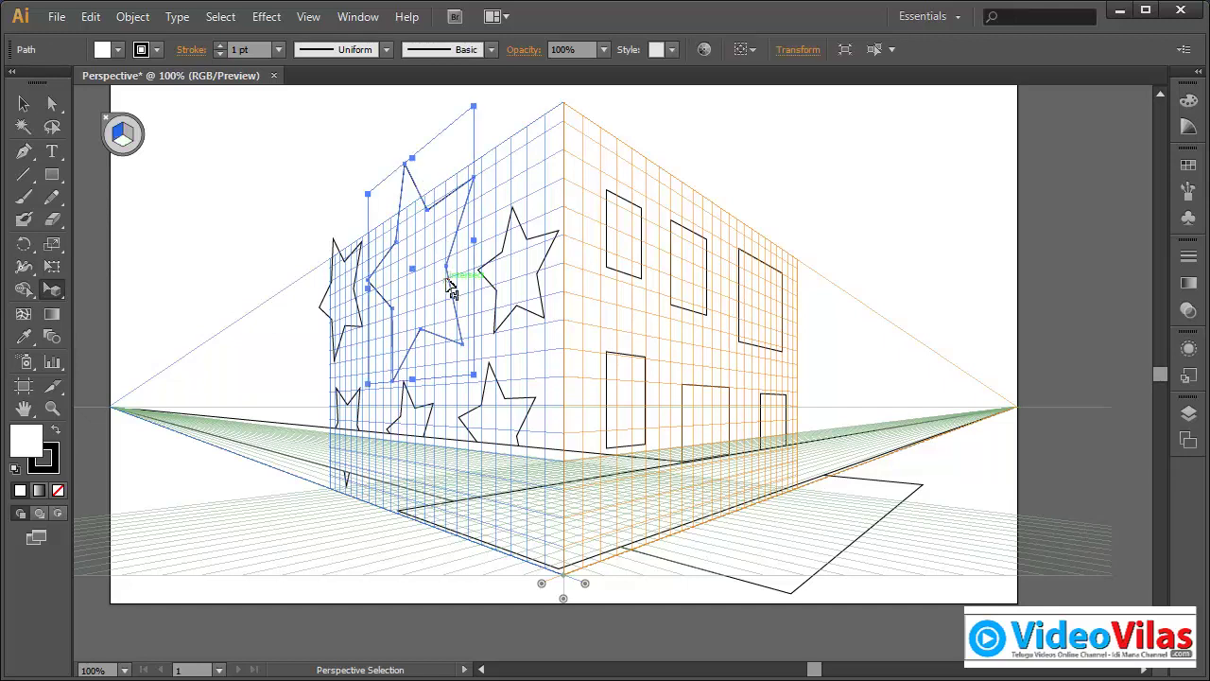
pyautogui.moveTo(450, 288); pyautogui.dragTo(414, 271)
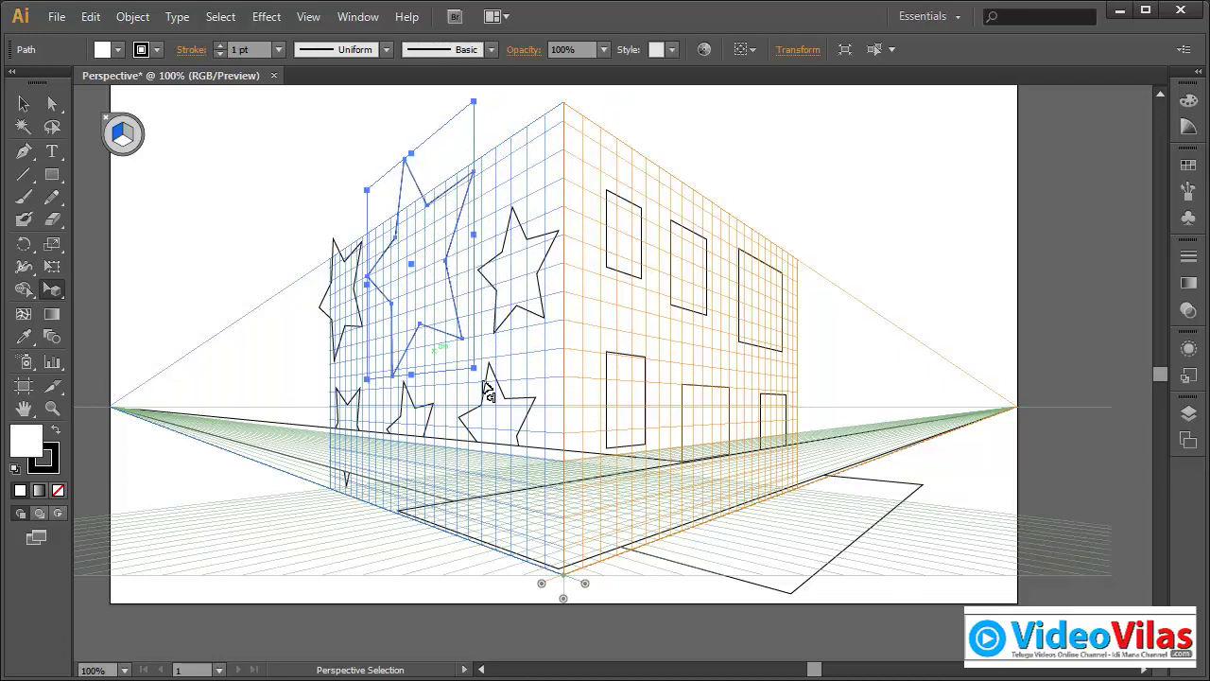
pyautogui.moveTo(626, 244); pyautogui.dragTo(616, 195)
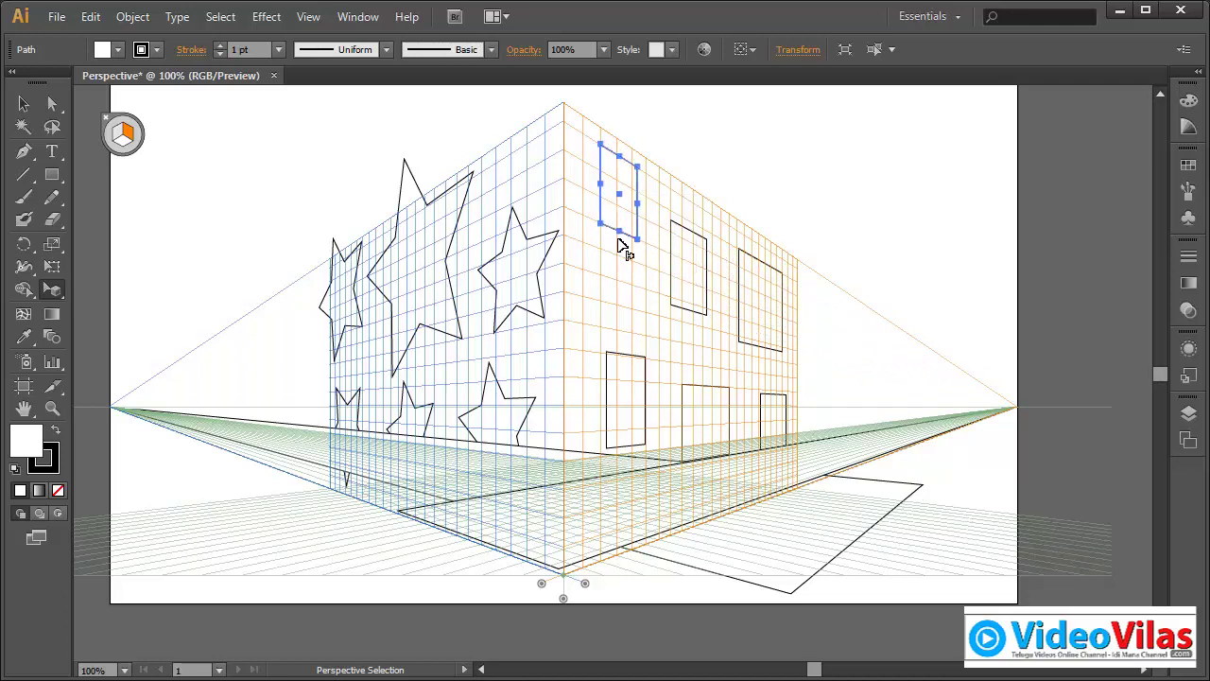
pyautogui.moveTo(621, 419)
pyautogui.mouseDown()
pyautogui.moveTo(680, 408)
pyautogui.moveTo(615, 230)
pyautogui.moveTo(610, 357)
pyautogui.moveTo(830, 402)
pyautogui.moveTo(666, 388)
pyautogui.moveTo(629, 400)
pyautogui.mouseUp()
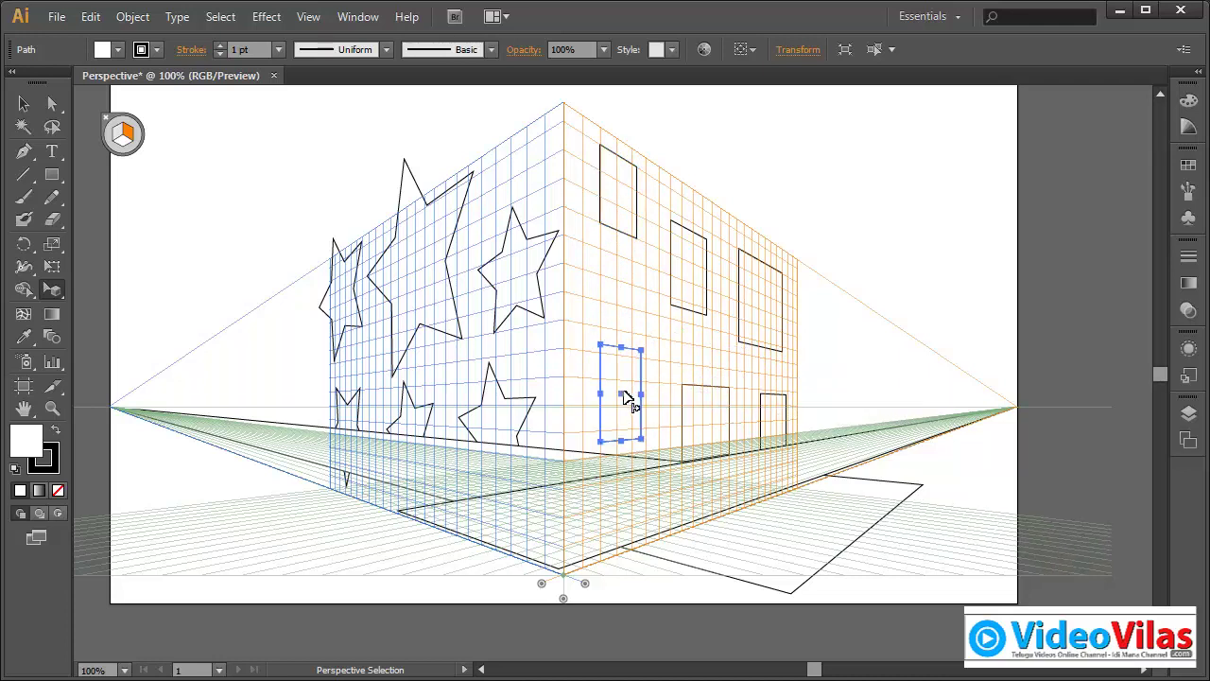
pyautogui.click(24, 104)
# Step: Try moving the lower-left window to the right, then undo so it stays put
pyautogui.click(277, 151)
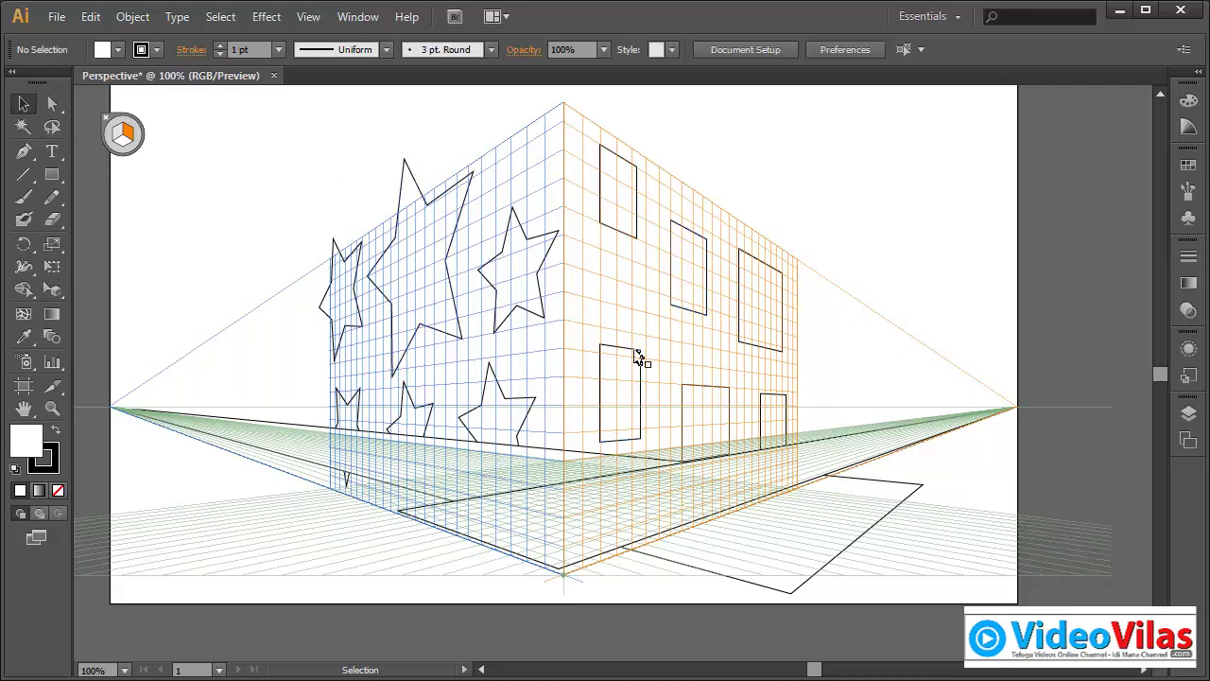
pyautogui.moveTo(629, 383); pyautogui.dragTo(909, 379)
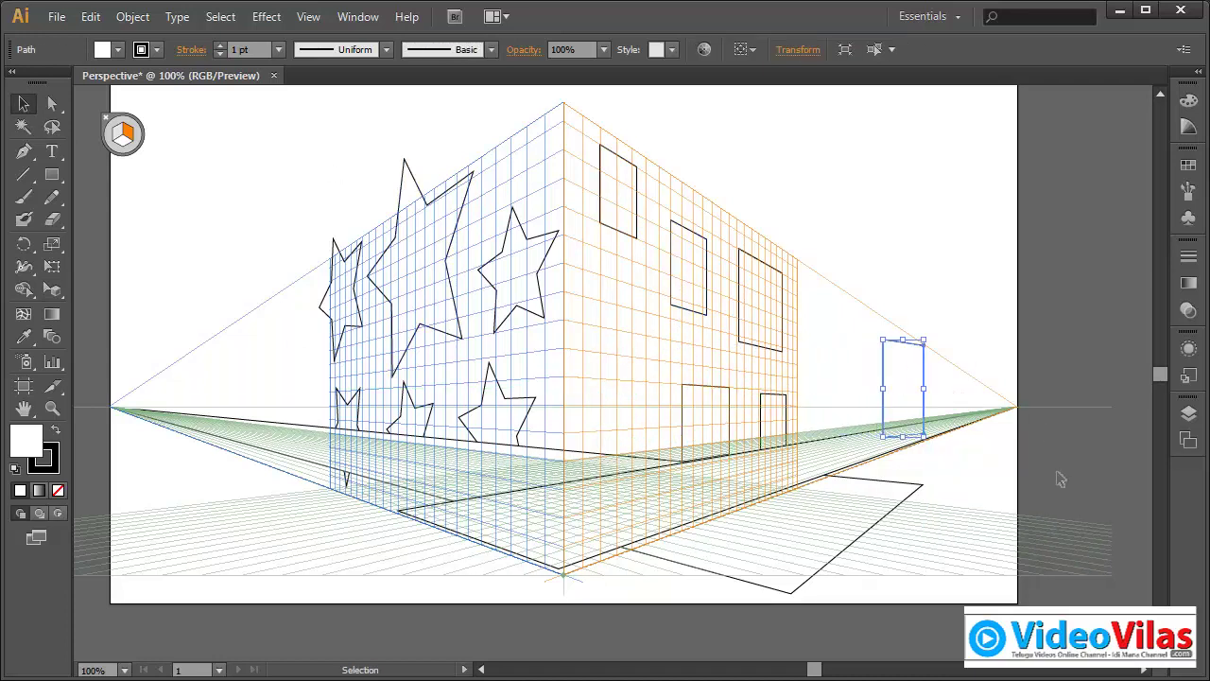
pyautogui.hotkey('ctrl', 'z')
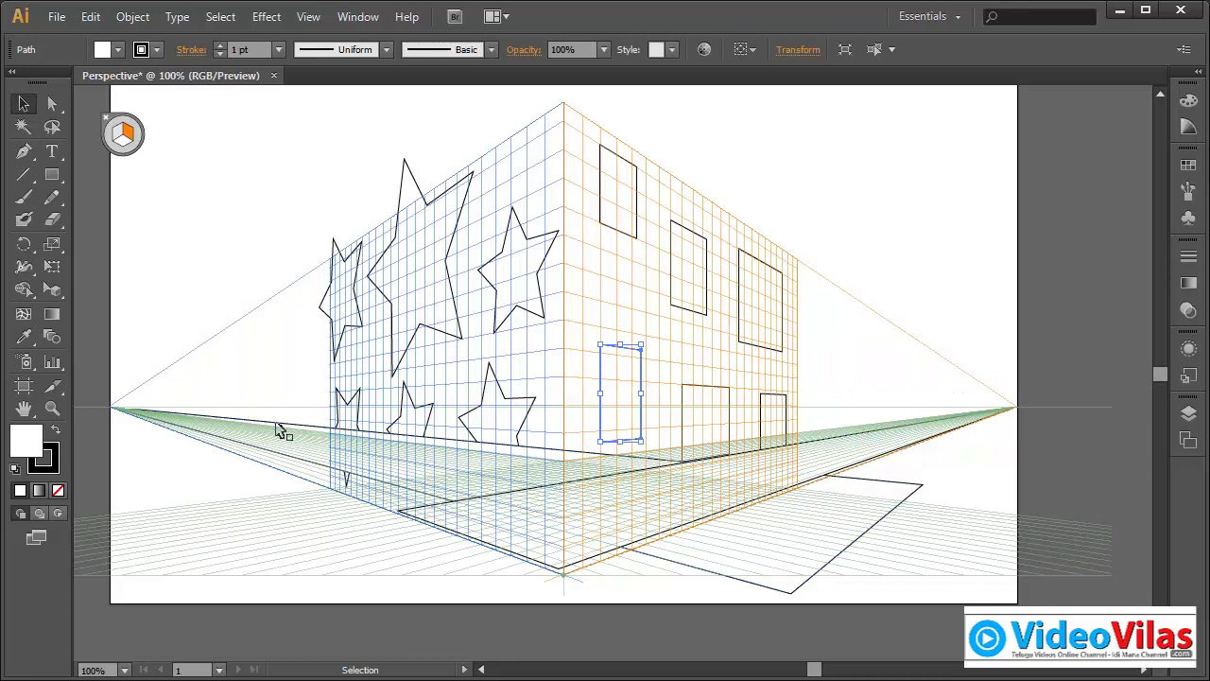
# Step: Slide the front ground shape back along the ground plane in perspective
pyautogui.click(56, 293)
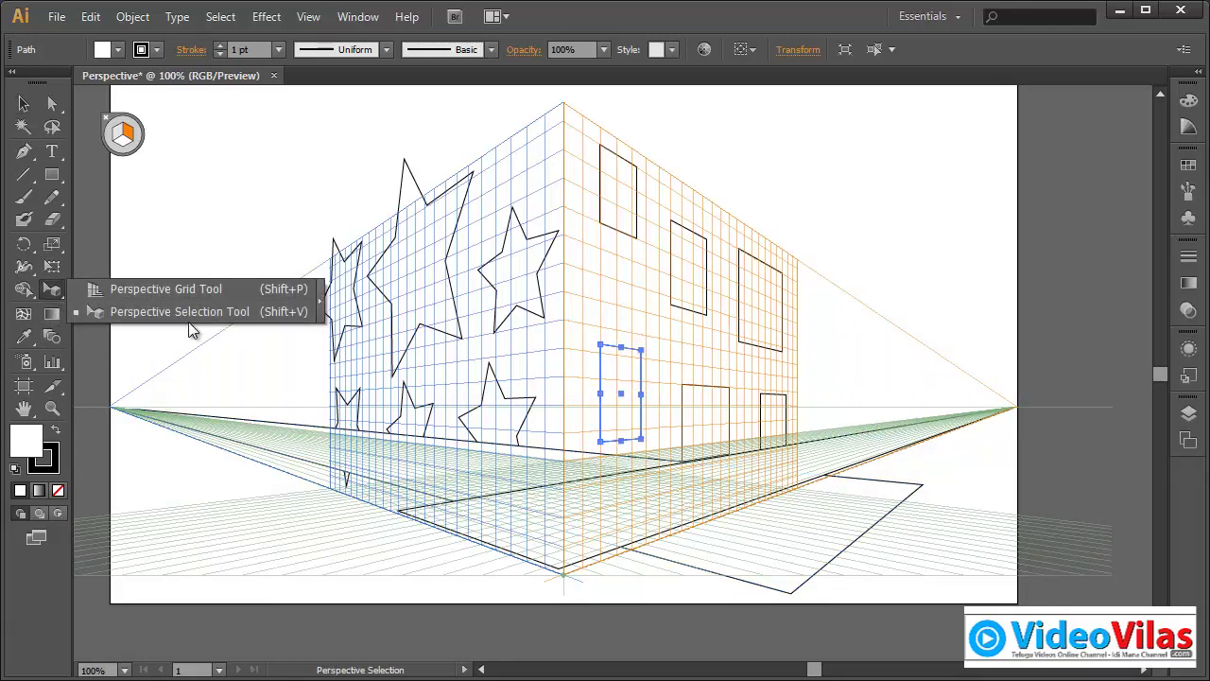
pyautogui.click(208, 323)
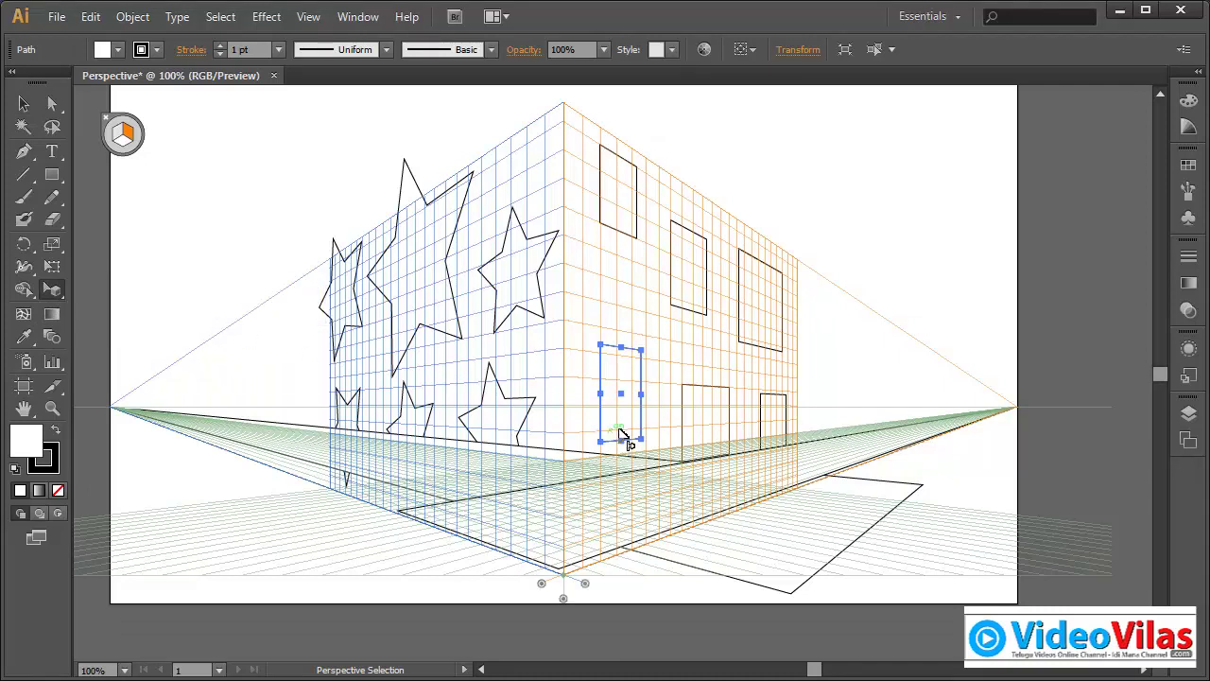
pyautogui.click(662, 502)
pyautogui.moveTo(705, 495); pyautogui.dragTo(668, 498)
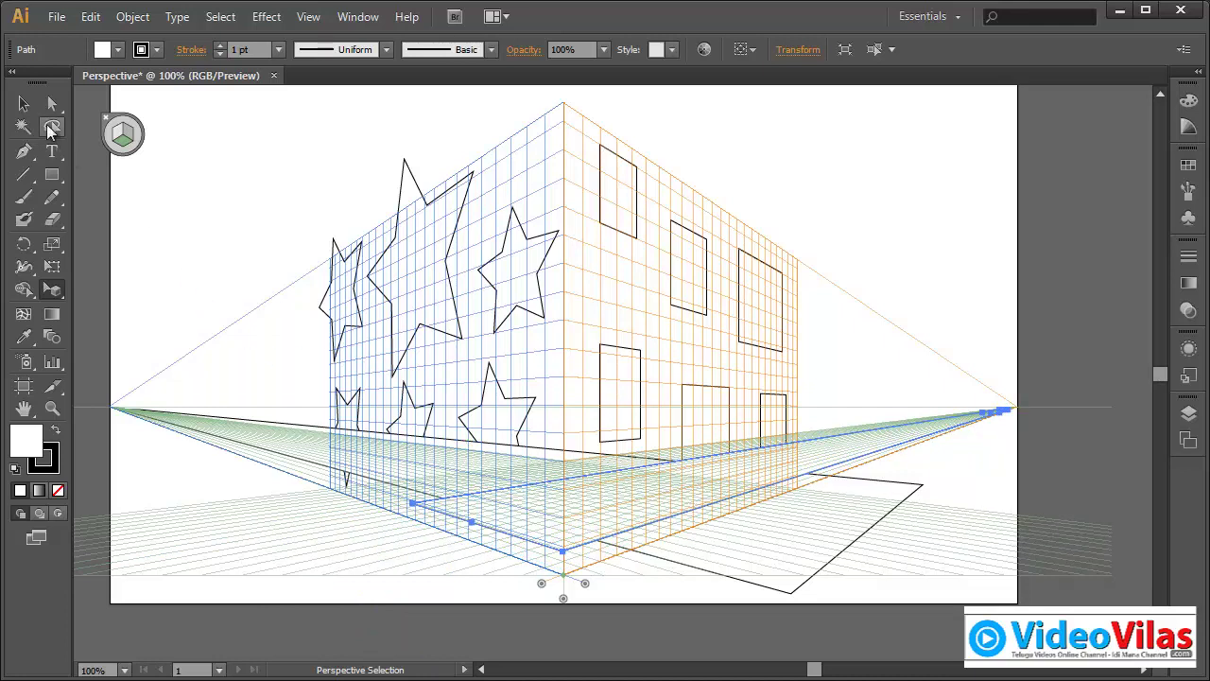
# Step: Switch to the Perspective Grid tool and open the View menu
pyautogui.click(24, 103)
pyautogui.click(57, 290)
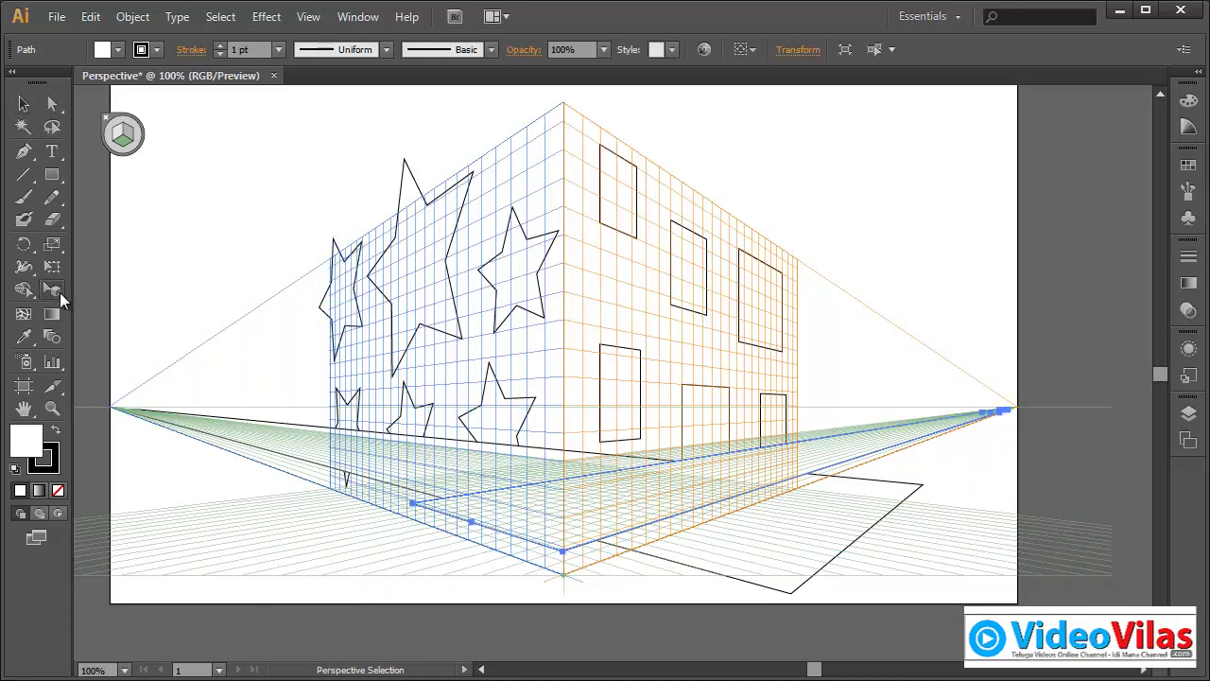
pyautogui.click(99, 290)
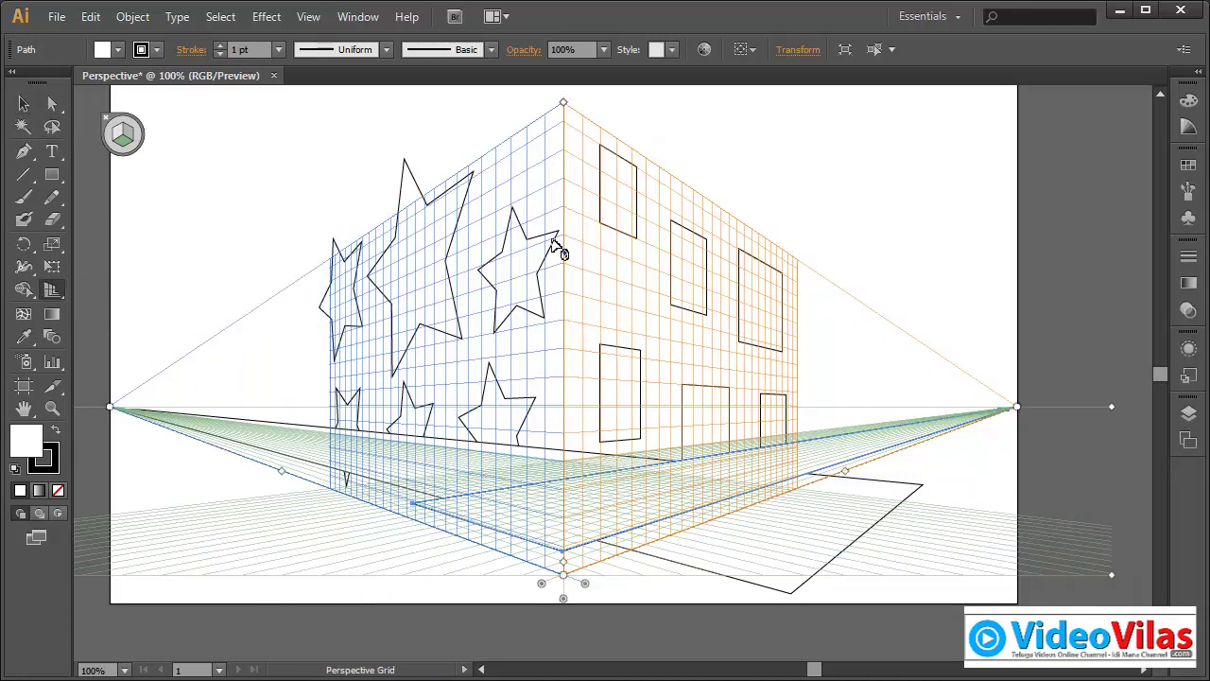
pyautogui.click(309, 17)
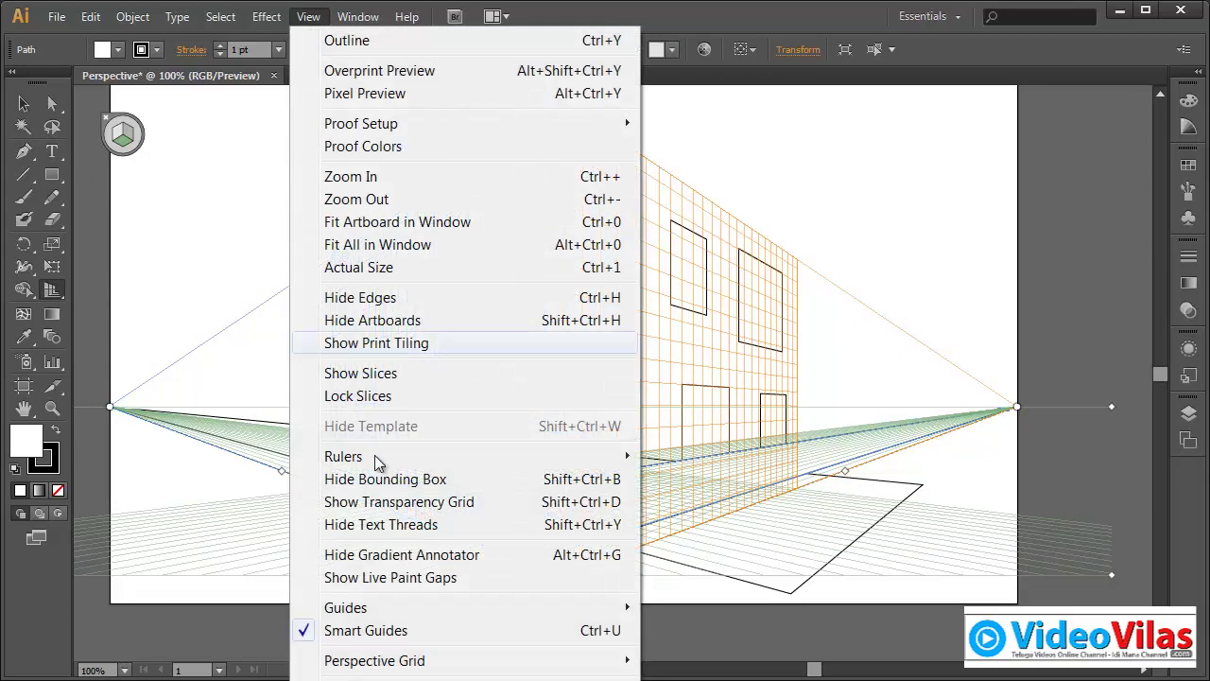
# Step: Hide the perspective grid, then show it again
pyautogui.moveTo(409, 663)
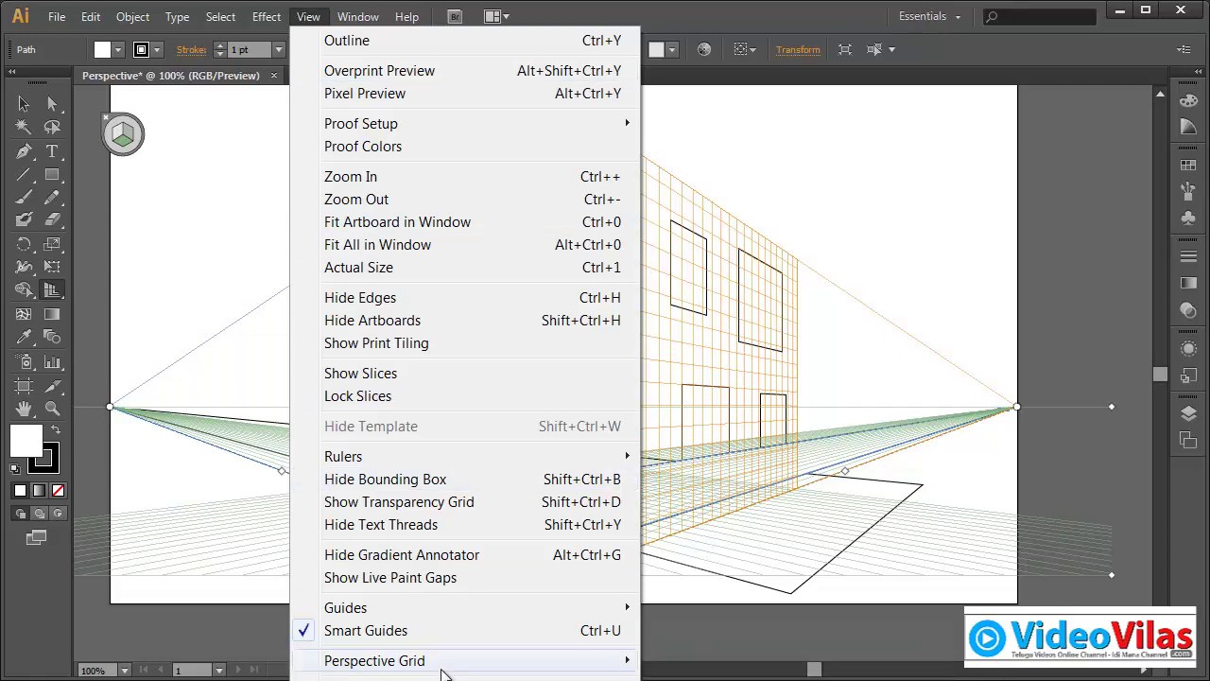
pyautogui.click(715, 662)
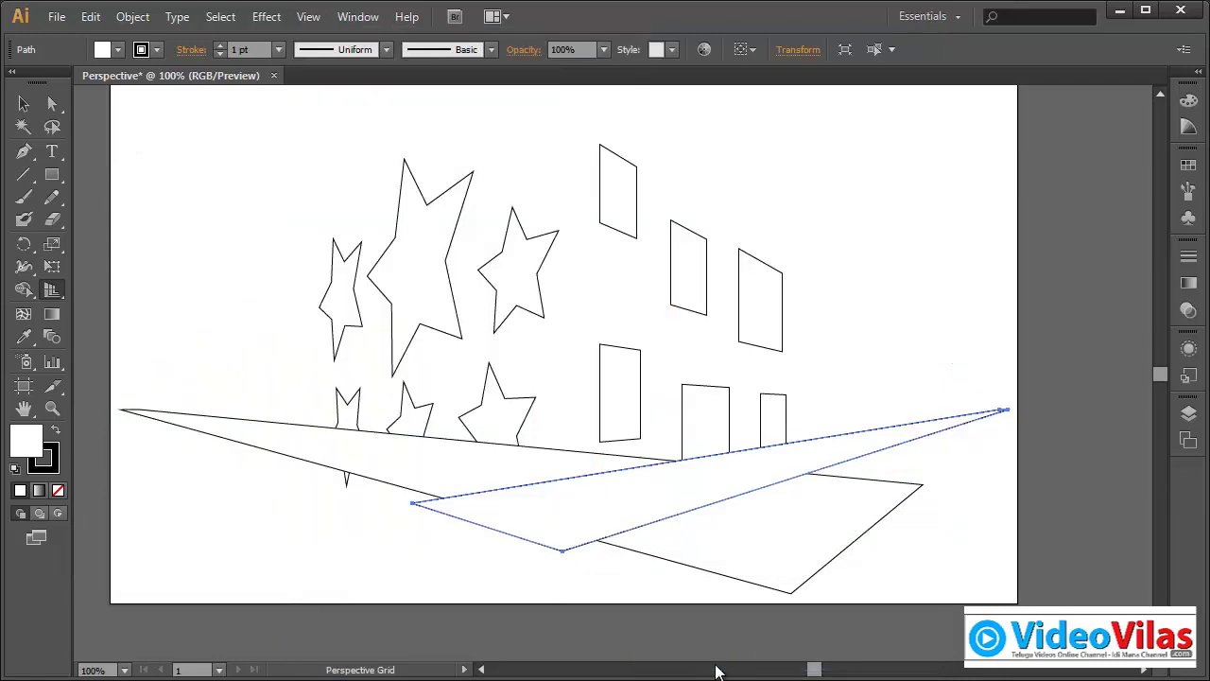
pyautogui.click(309, 16)
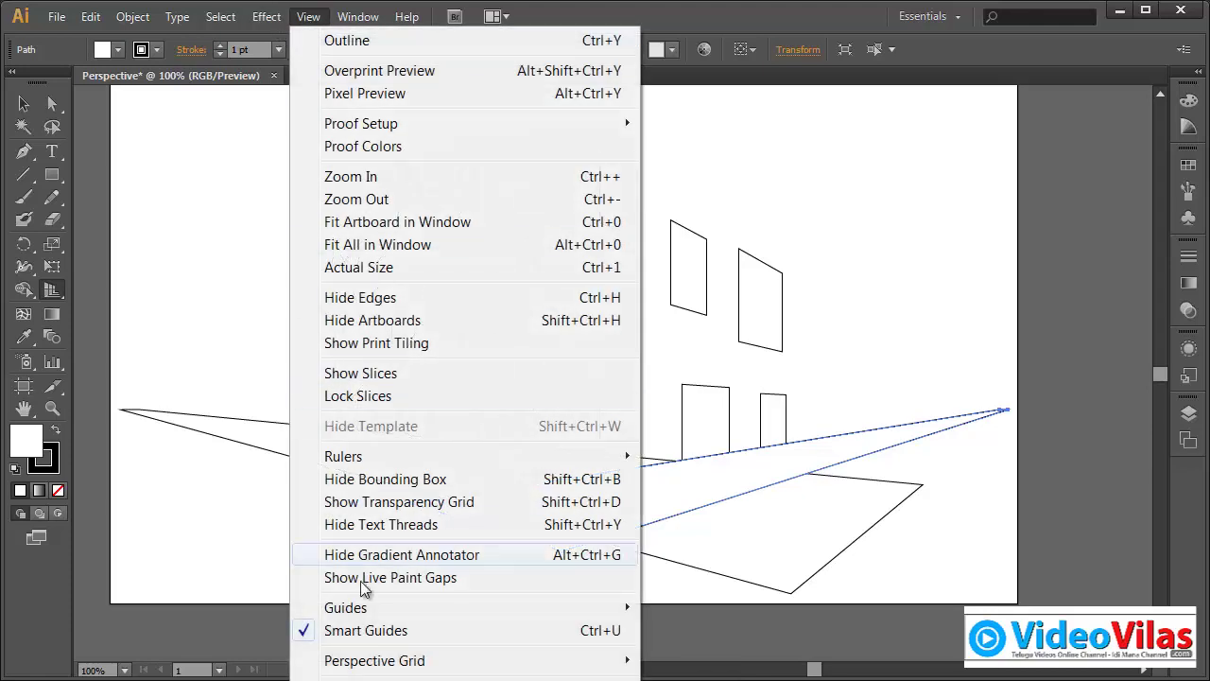
pyautogui.moveTo(499, 665)
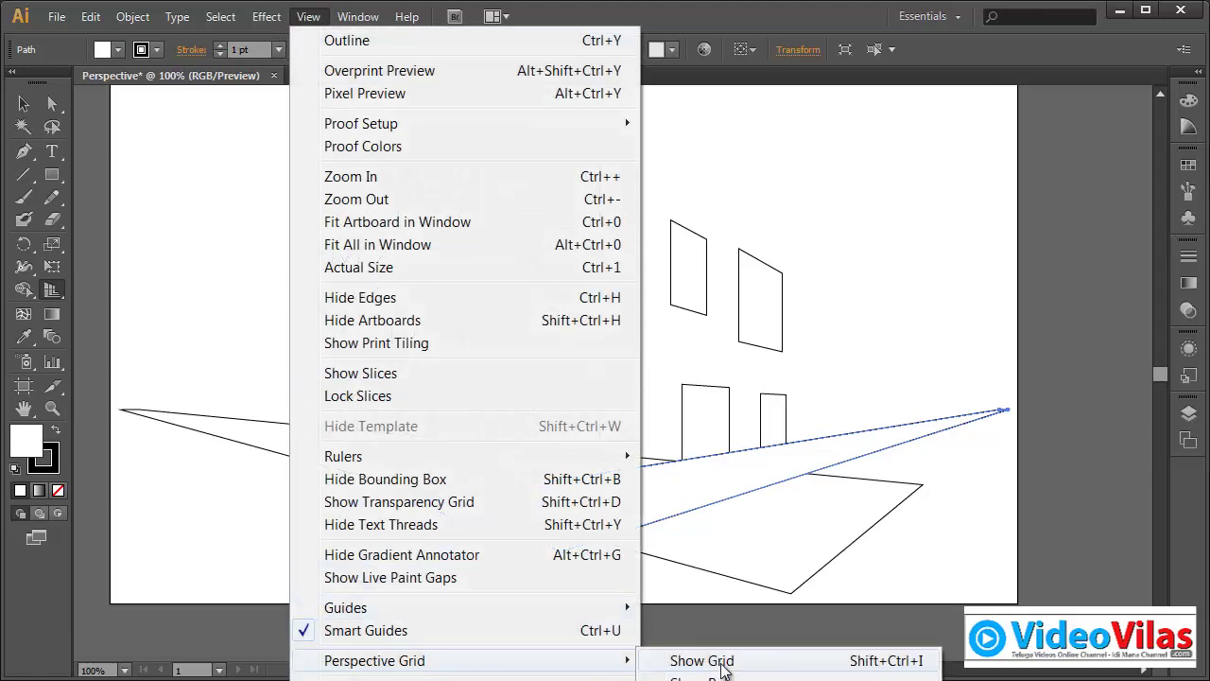
pyautogui.click(722, 669)
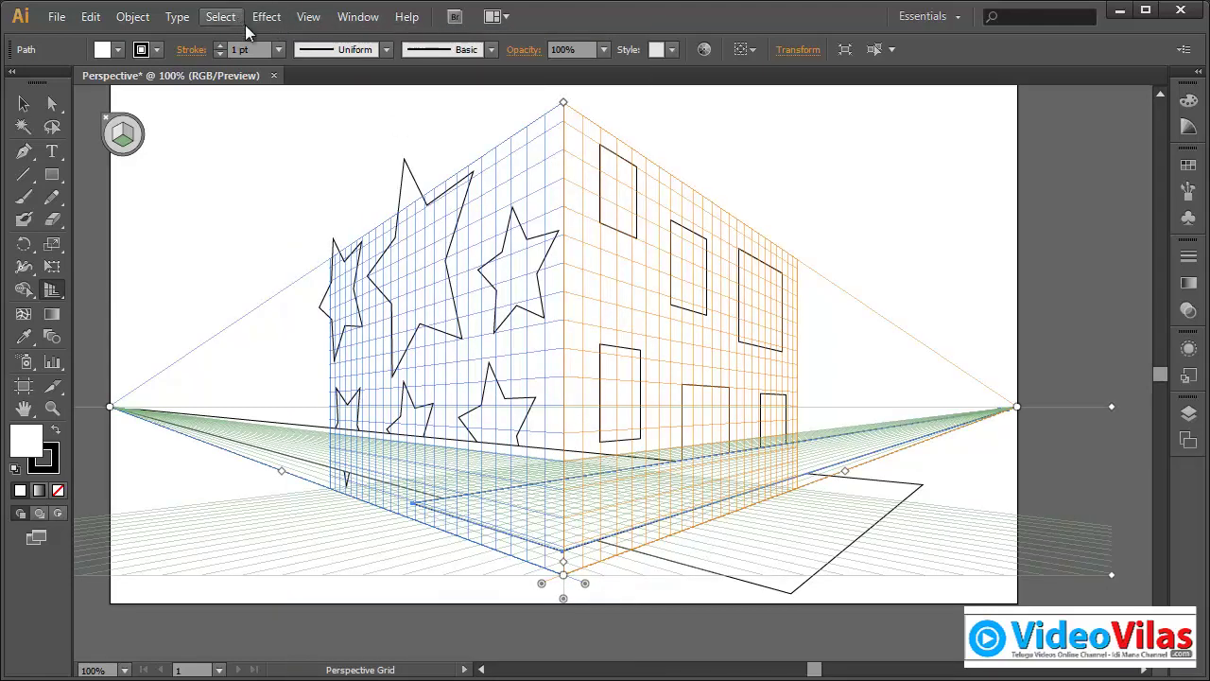
# Step: Turn on the perspective grid rulers and bring up the Perspective Grid submenu
pyautogui.click(298, 19)
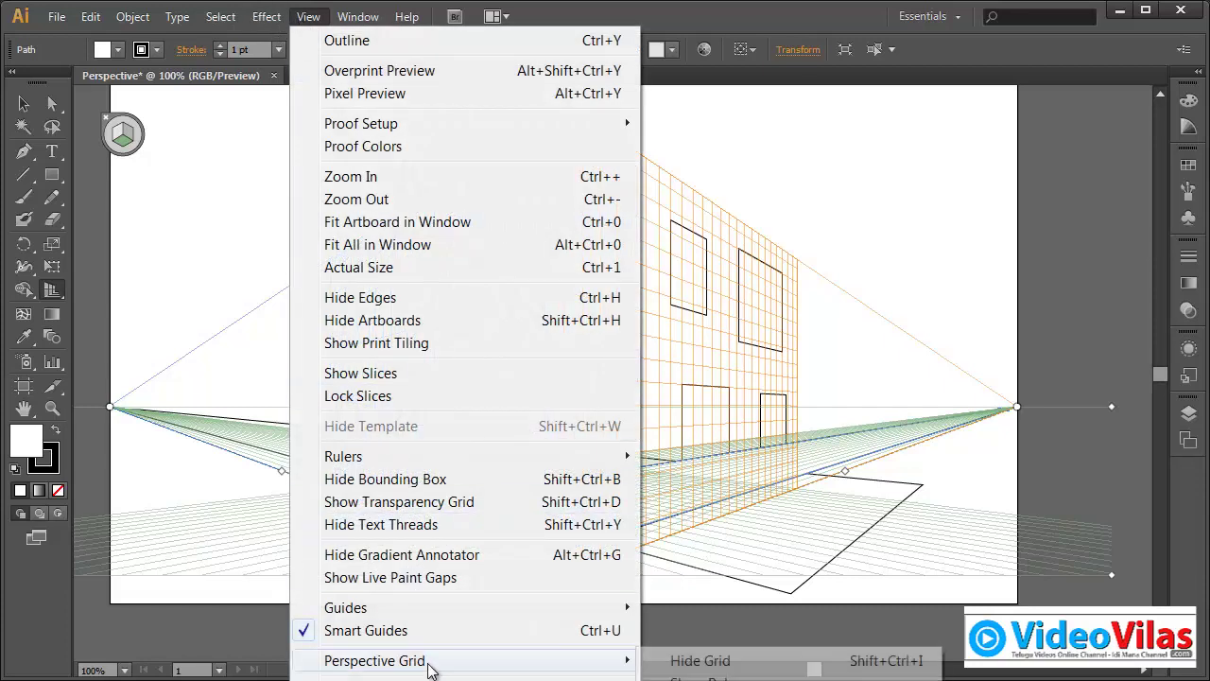
pyautogui.click(695, 677)
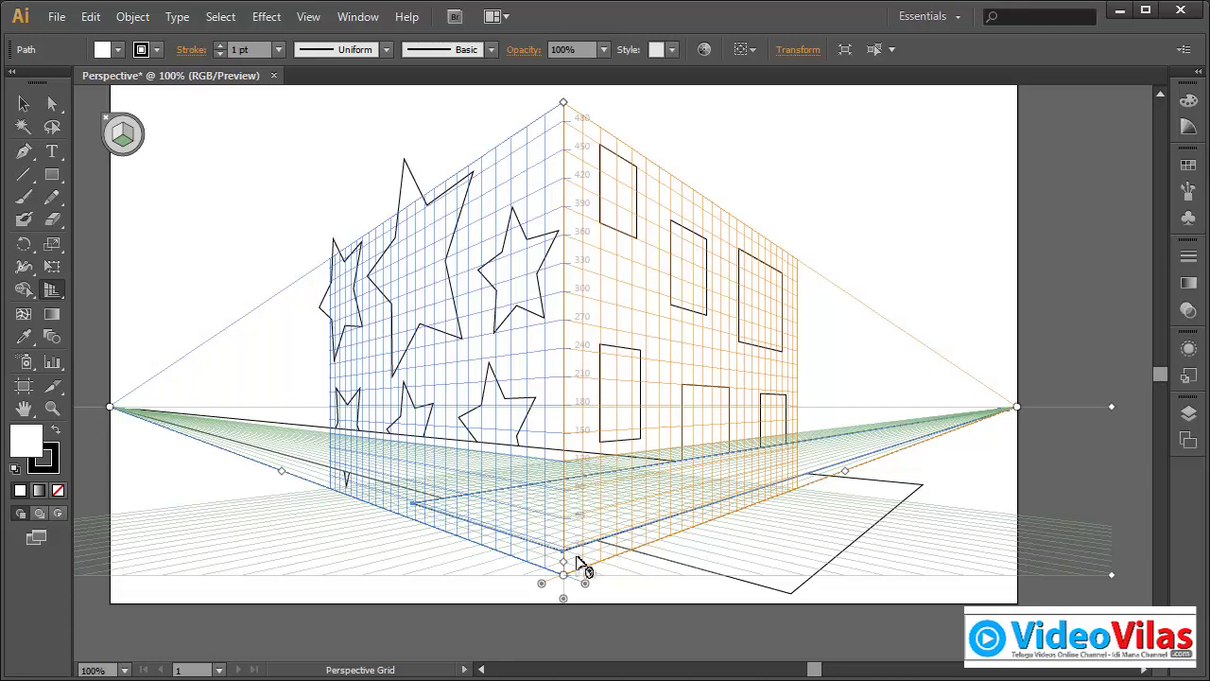
pyautogui.click(309, 16)
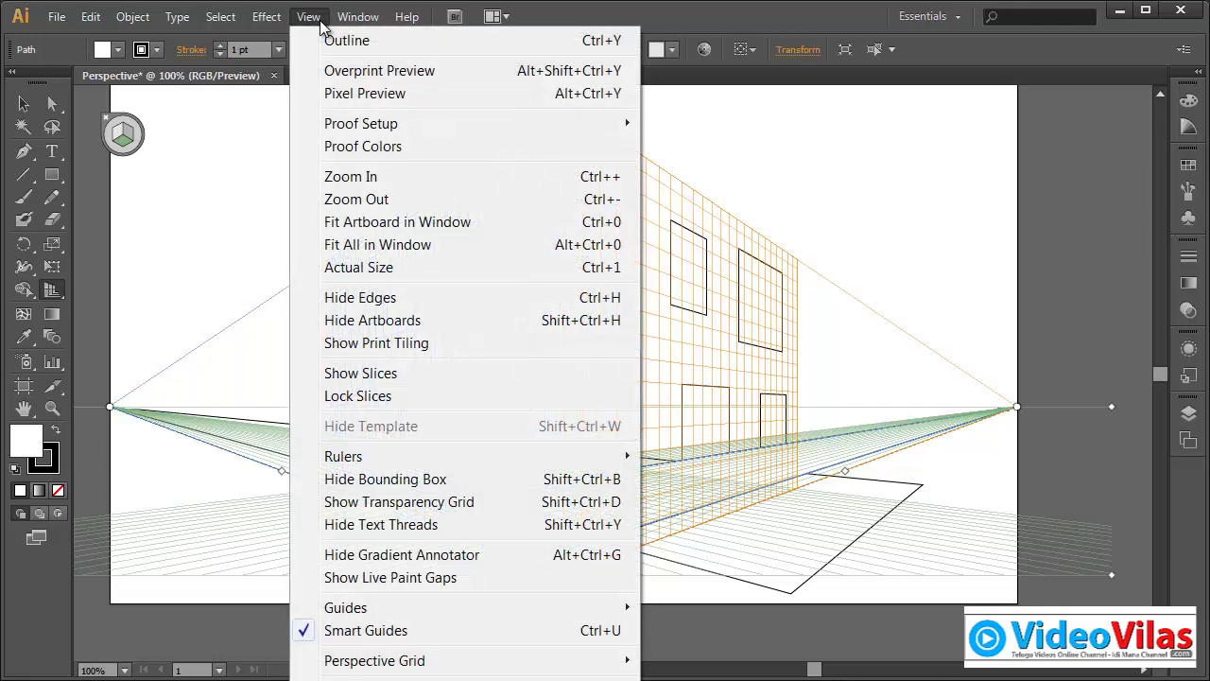
pyautogui.moveTo(450, 669)
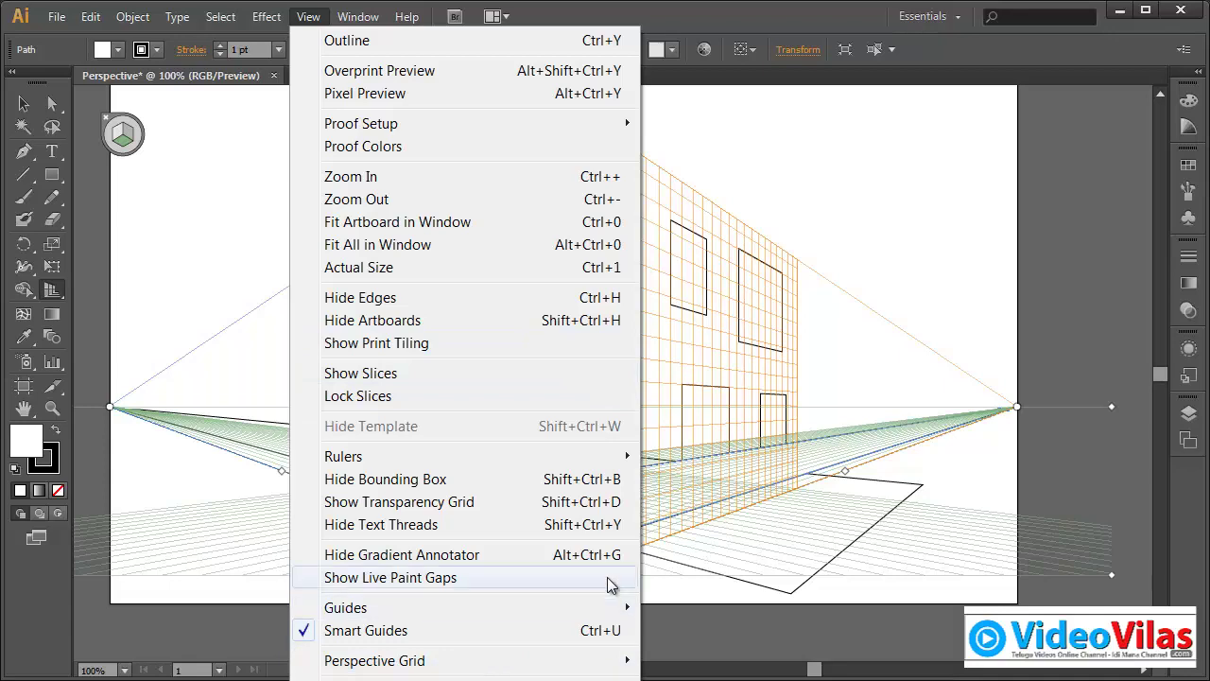
# Step: Review the Define Perspective Grid settings, keep Scale at 1:1, and cancel
pyautogui.moveTo(561, 664)
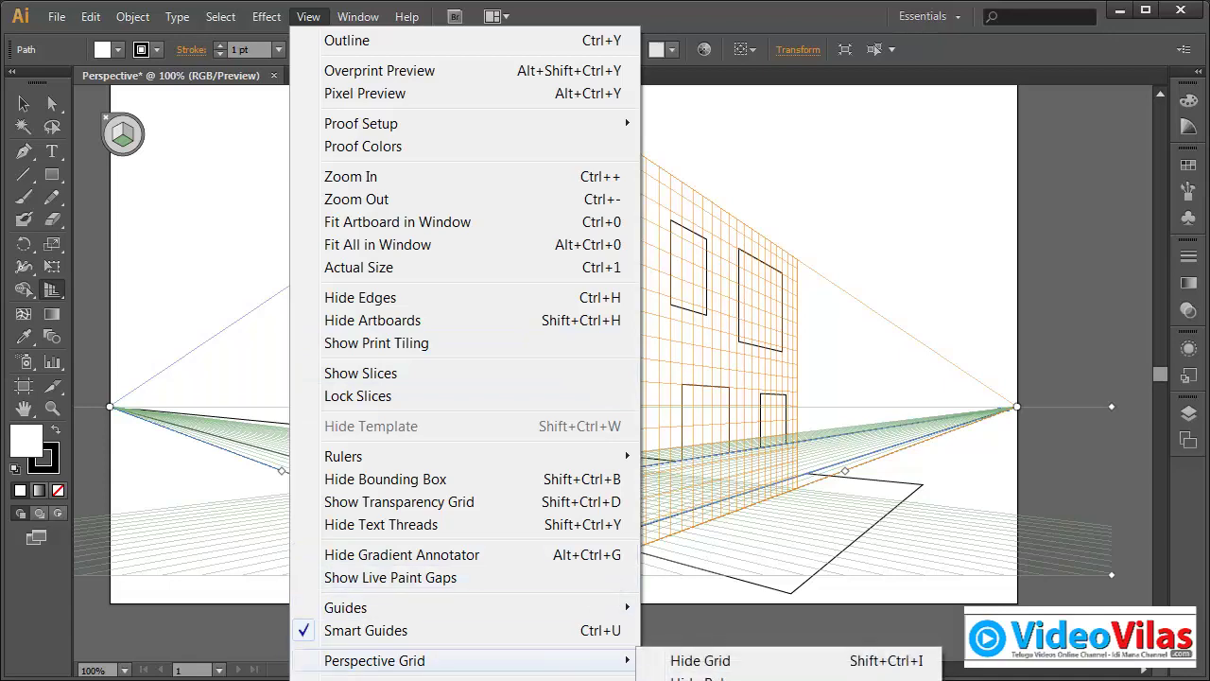
pyautogui.click(719, 673)
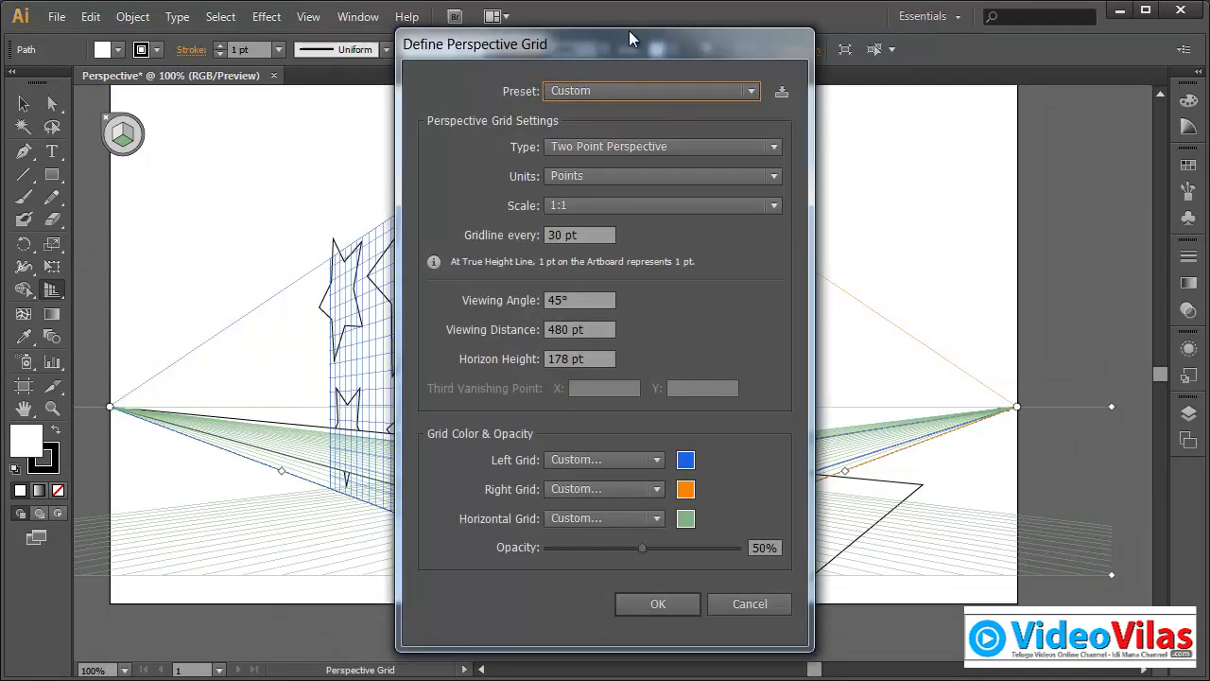
pyautogui.moveTo(628, 31); pyautogui.dragTo(905, 18)
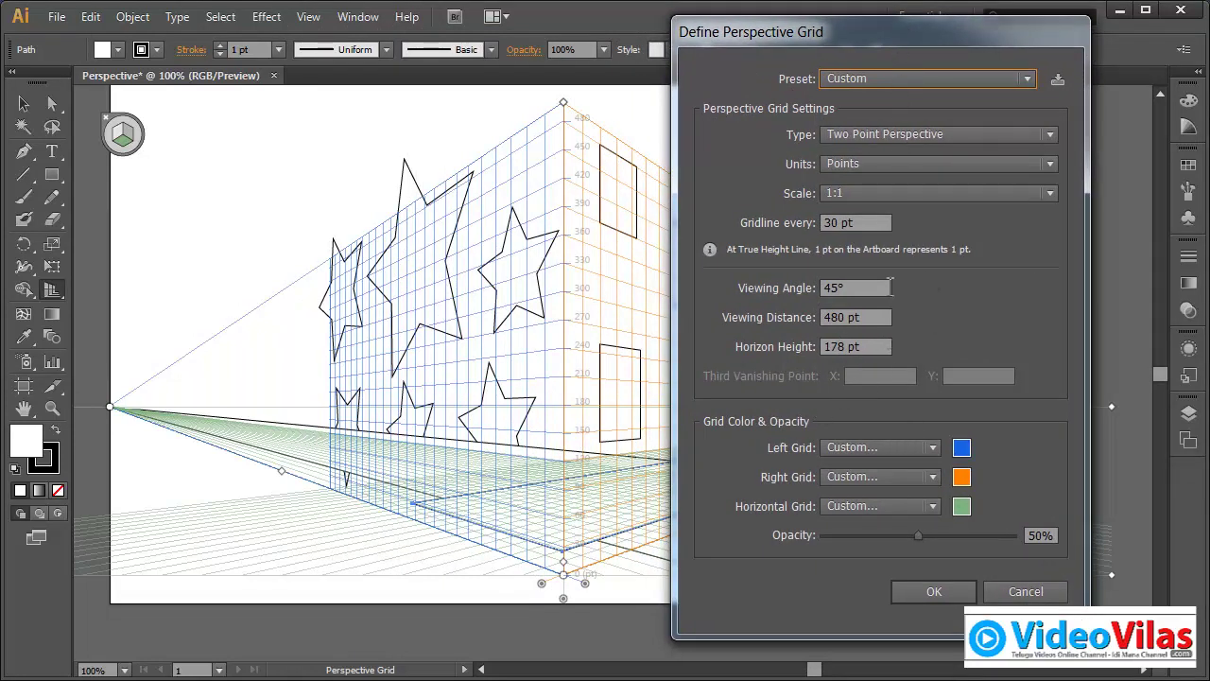
pyautogui.click(885, 193)
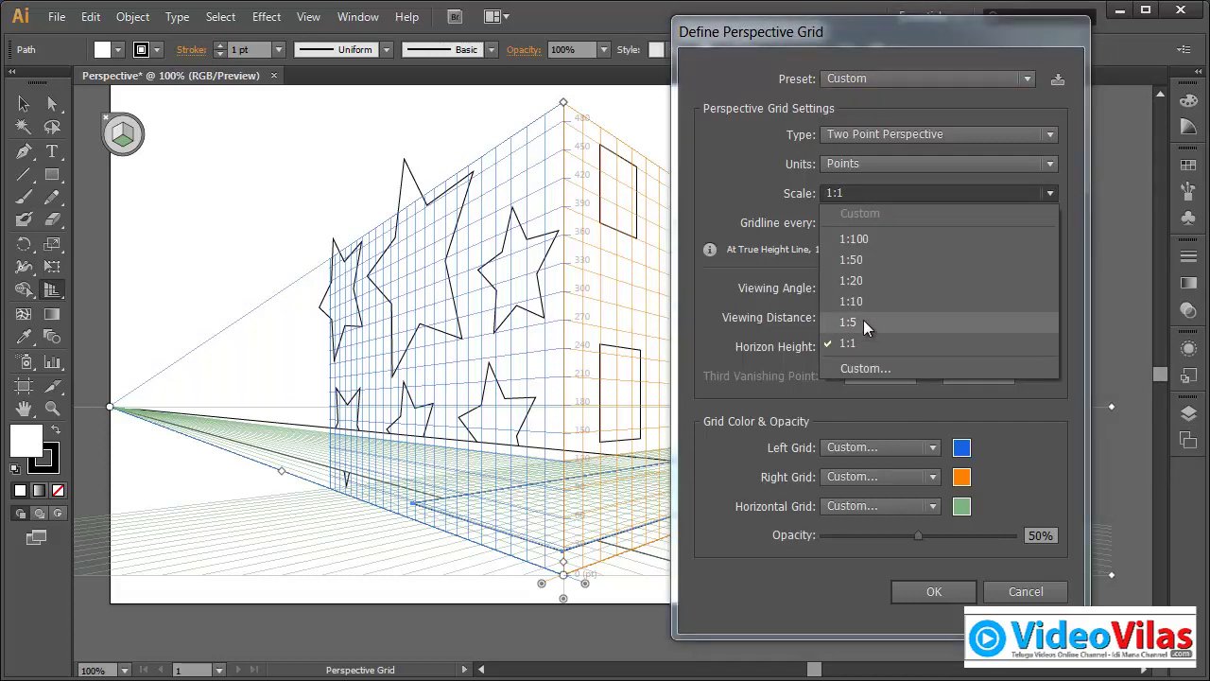
pyautogui.click(824, 40)
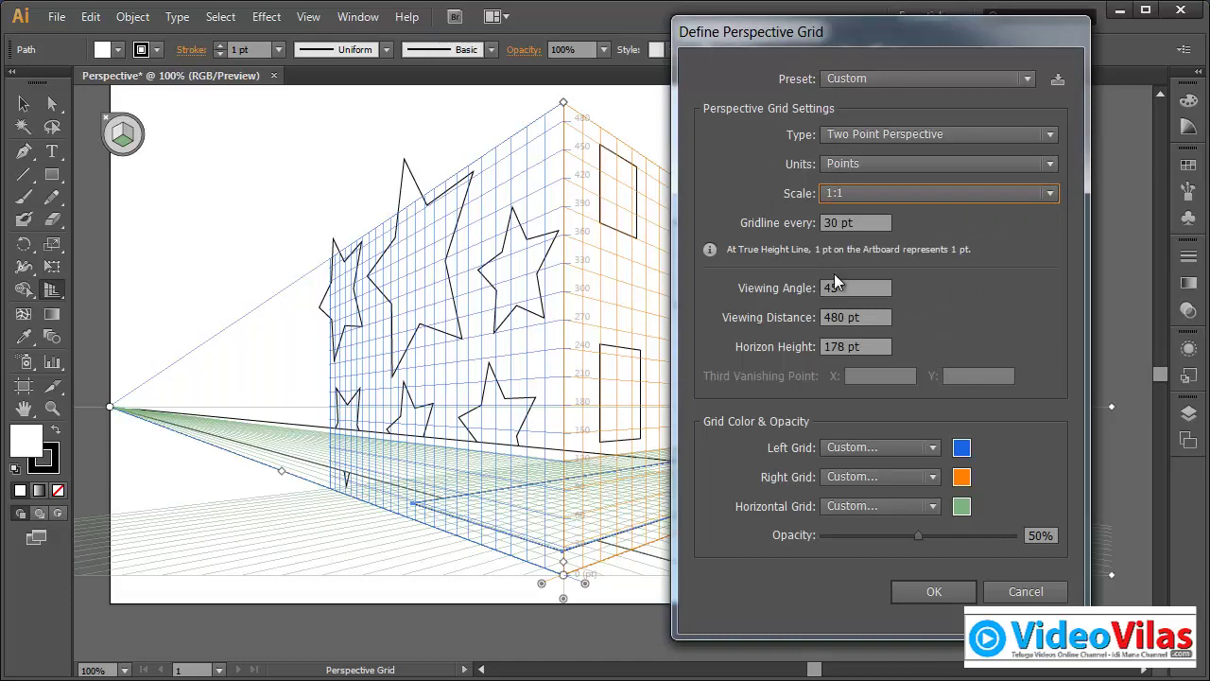
pyautogui.click(1045, 584)
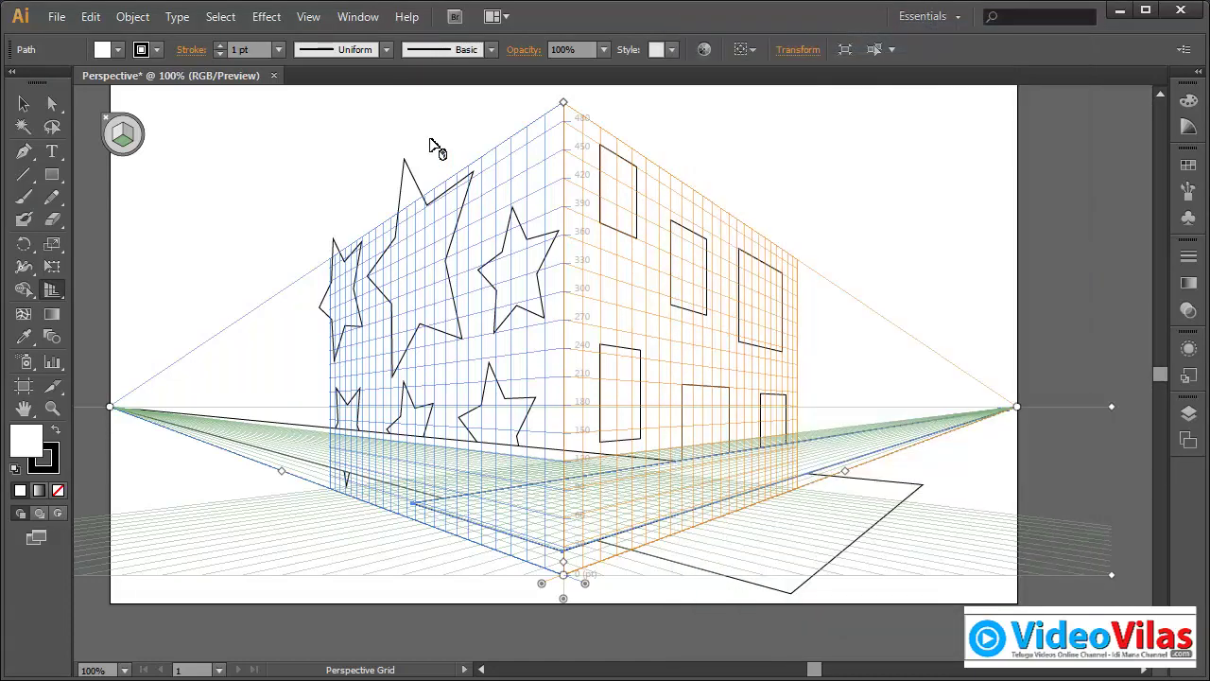
# Step: Narrow the left plane, move the left vanishing point inward, and save as preset 'test grid'
pyautogui.click(308, 17)
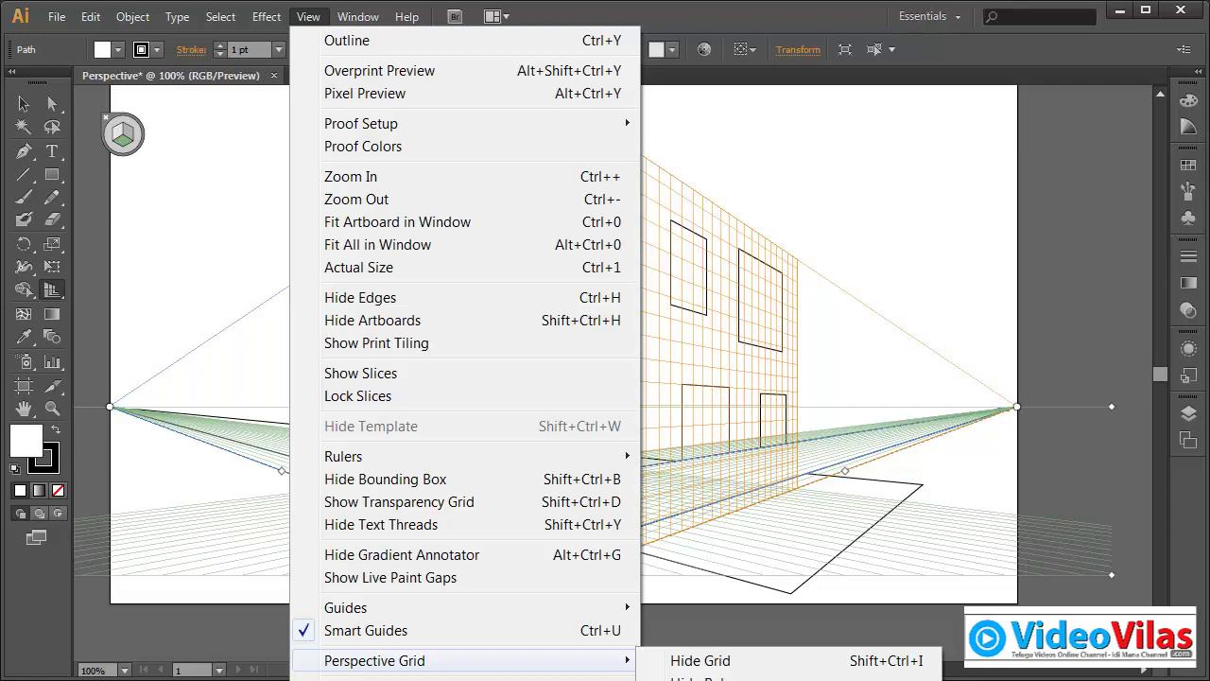
pyautogui.click(716, 19)
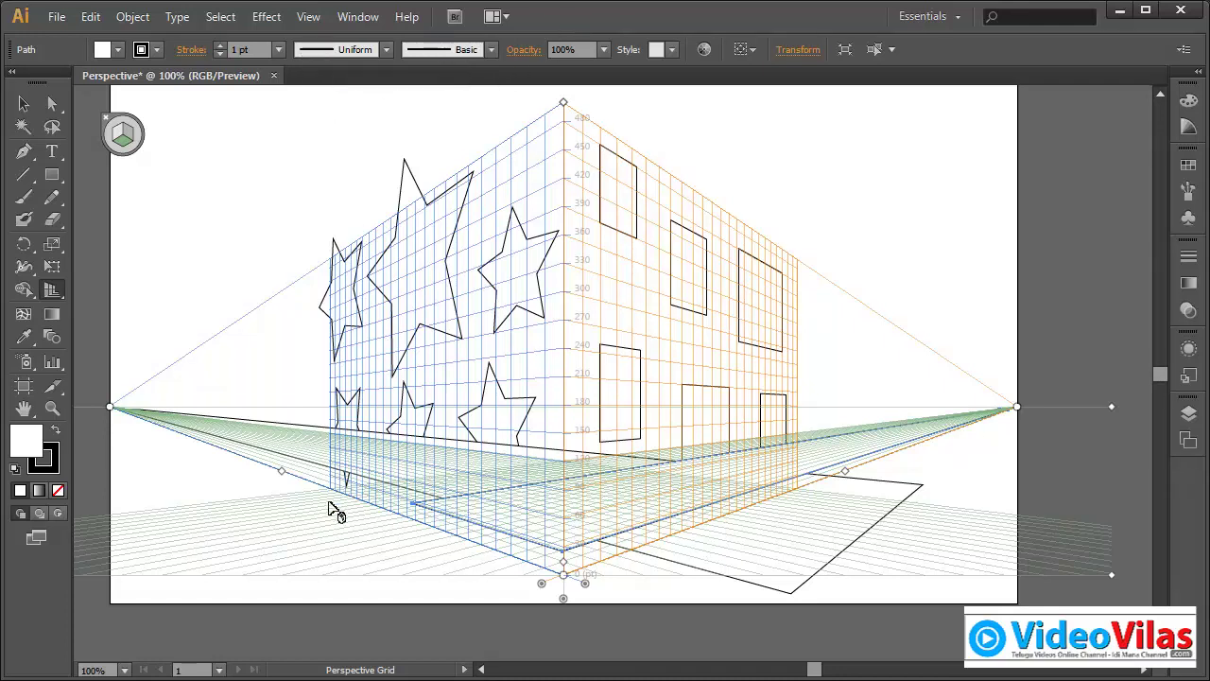
pyautogui.moveTo(266, 468); pyautogui.dragTo(170, 486)
pyautogui.moveTo(112, 407); pyautogui.dragTo(349, 407)
pyautogui.click(309, 17)
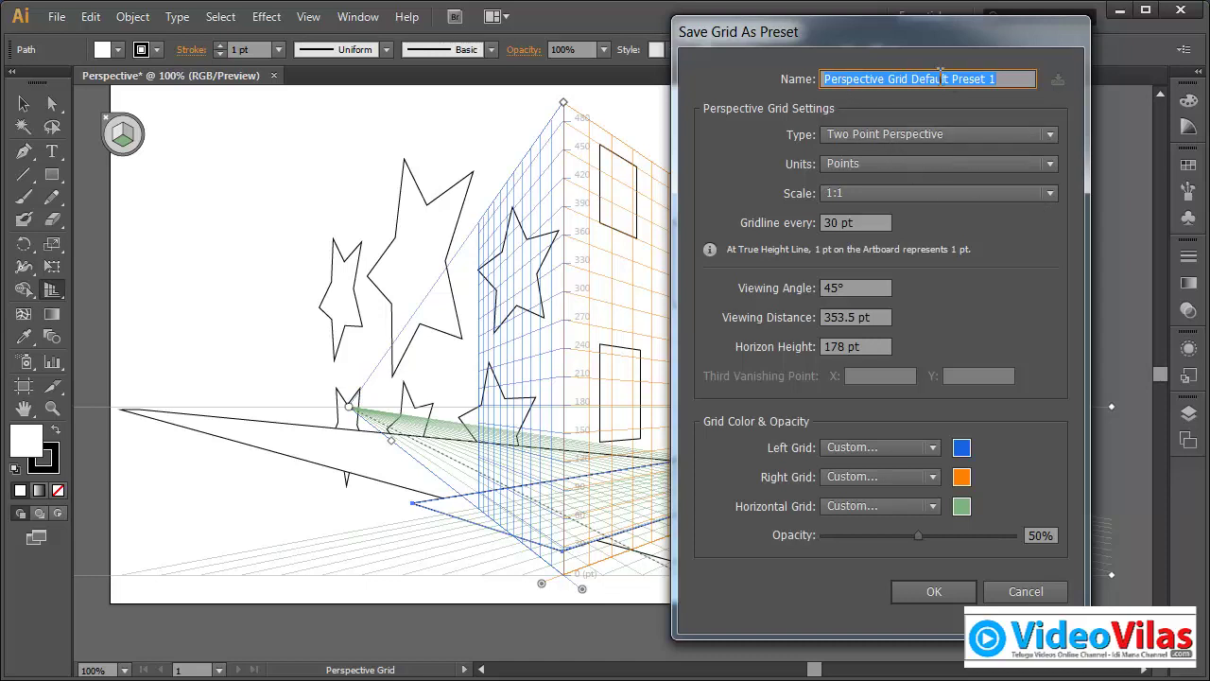
pyautogui.write('test gri')
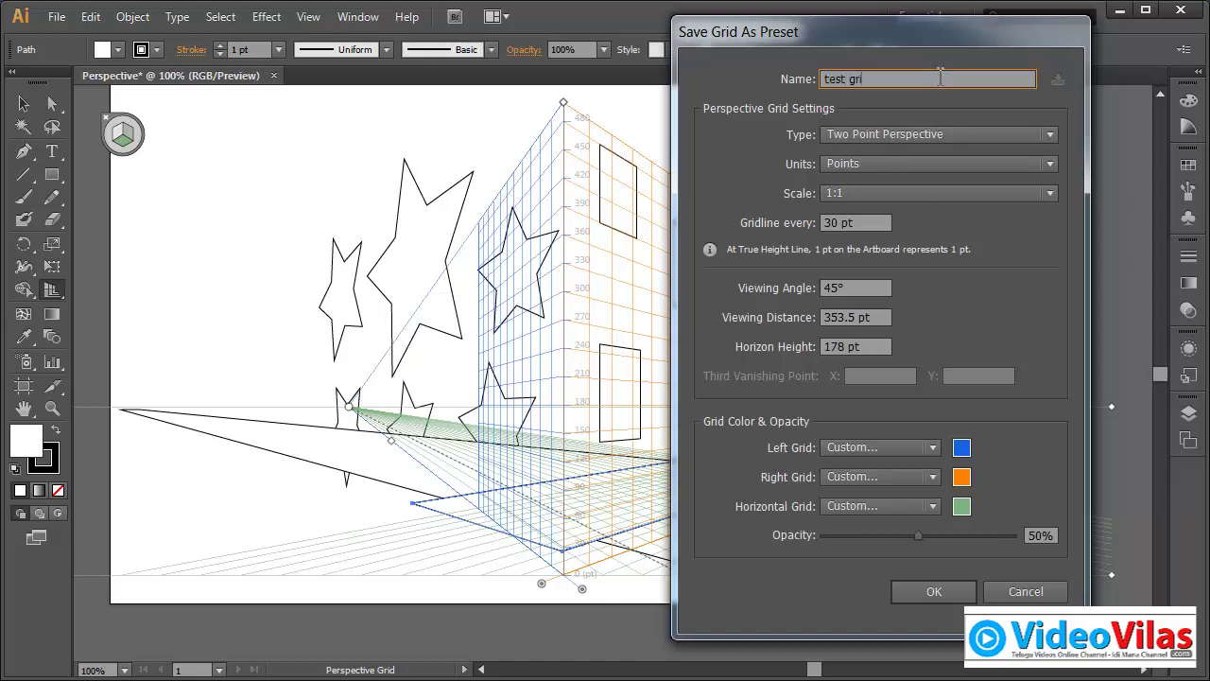
pyautogui.write('d')
# Step: Confirm the 'test grid' preset, then review the 1P, 2P and 3P Normal View presets
pyautogui.click(931, 591)
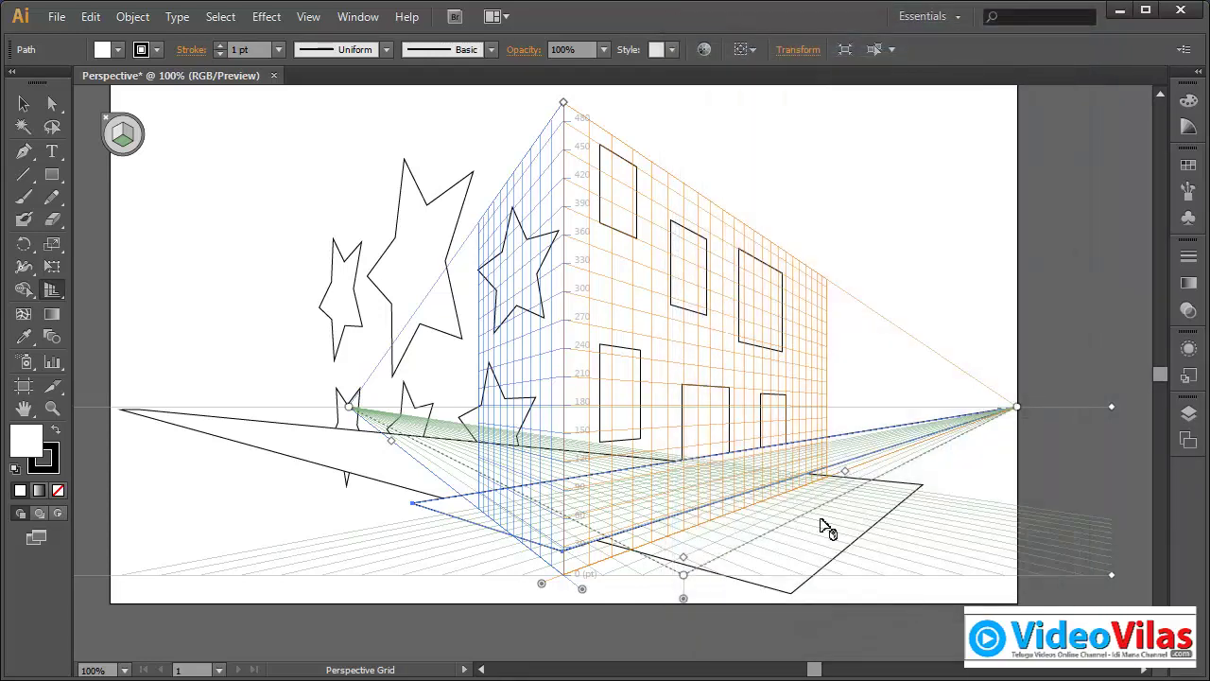
pyautogui.click(308, 16)
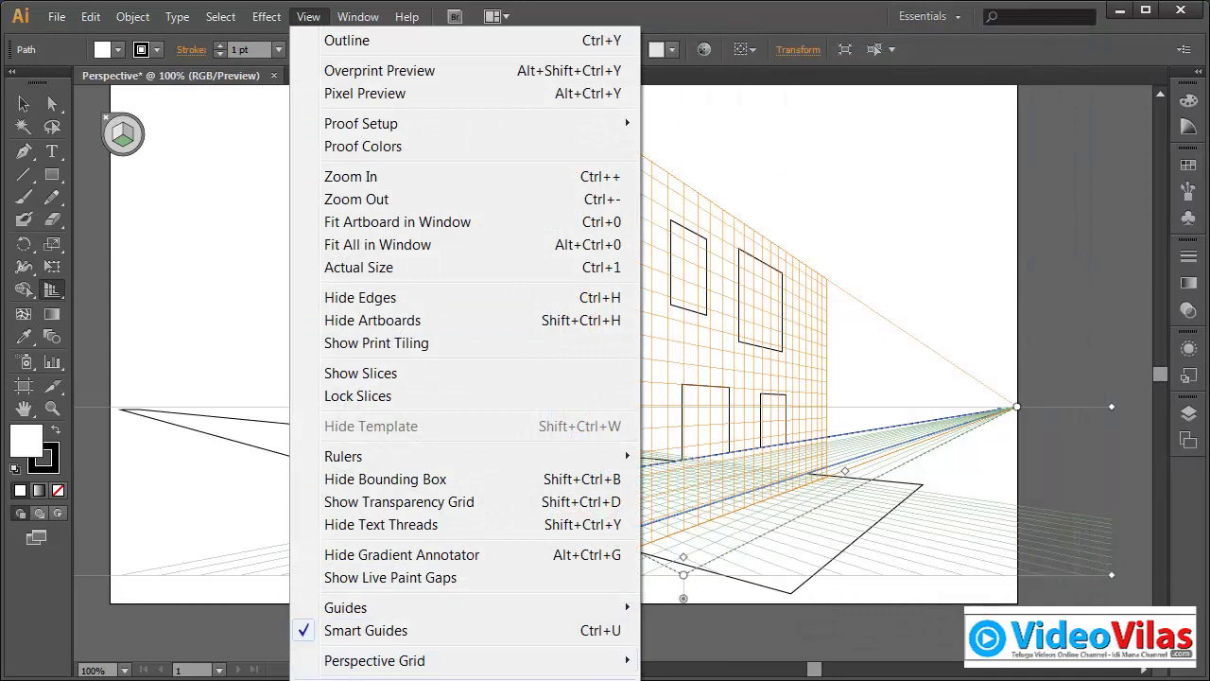
pyautogui.moveTo(428, 661)
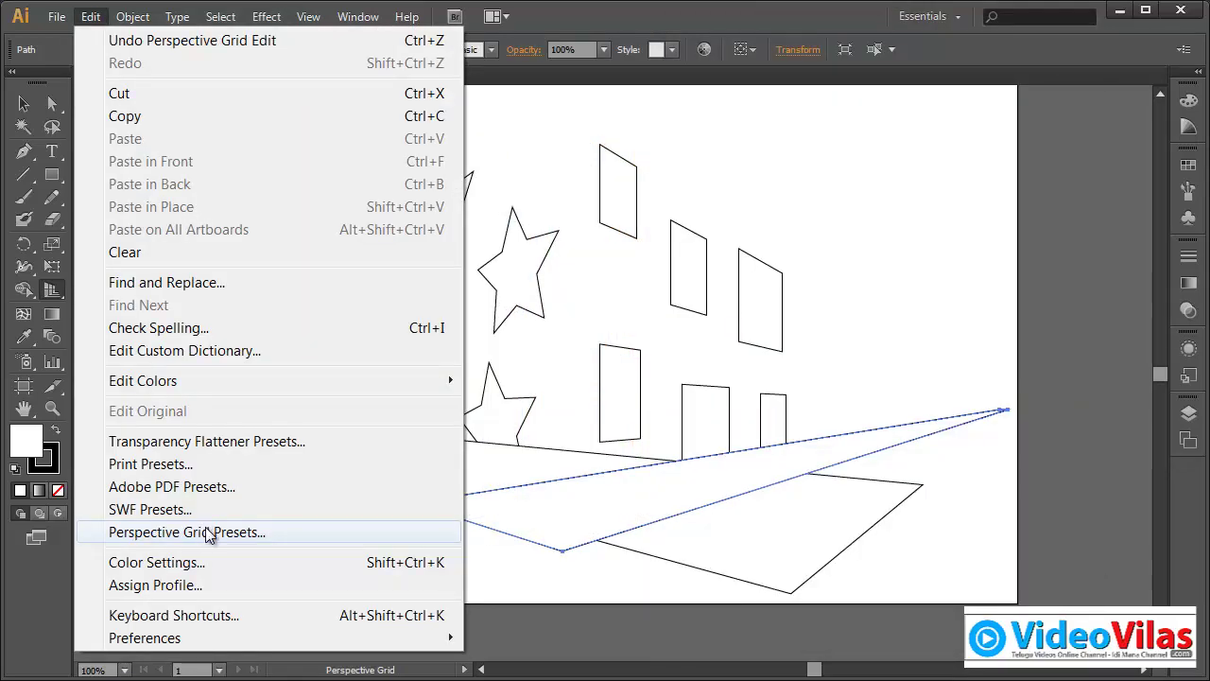
pyautogui.click(210, 532)
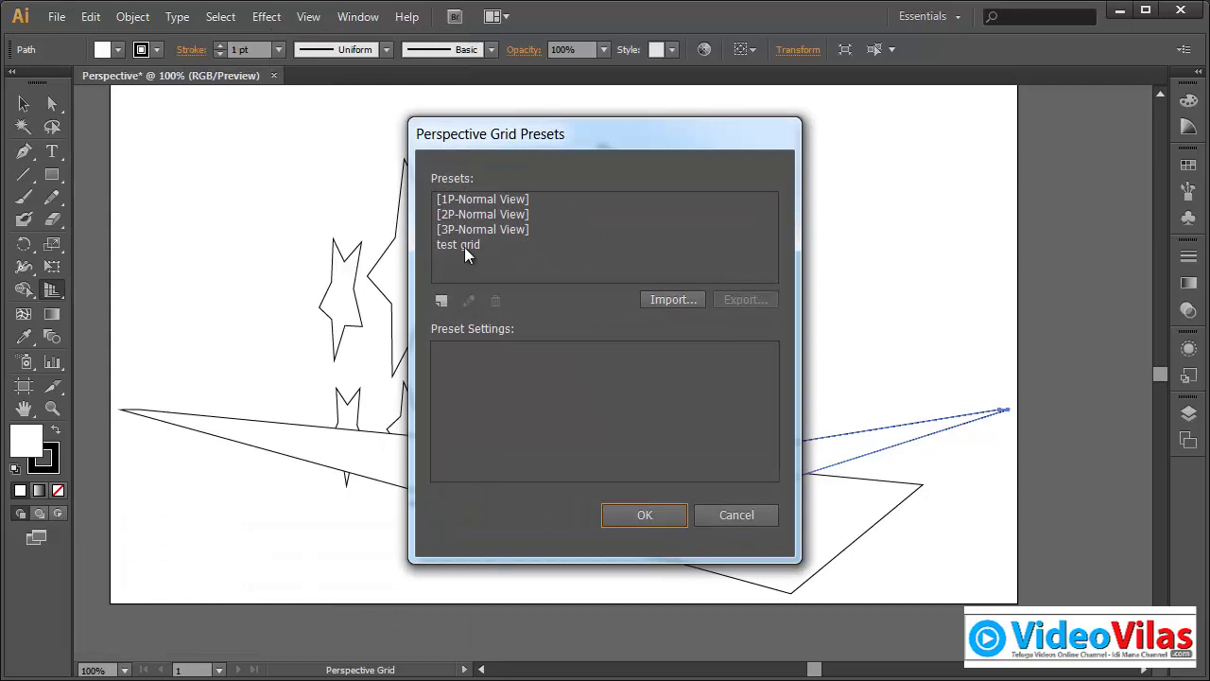
pyautogui.click(525, 200)
pyautogui.click(527, 215)
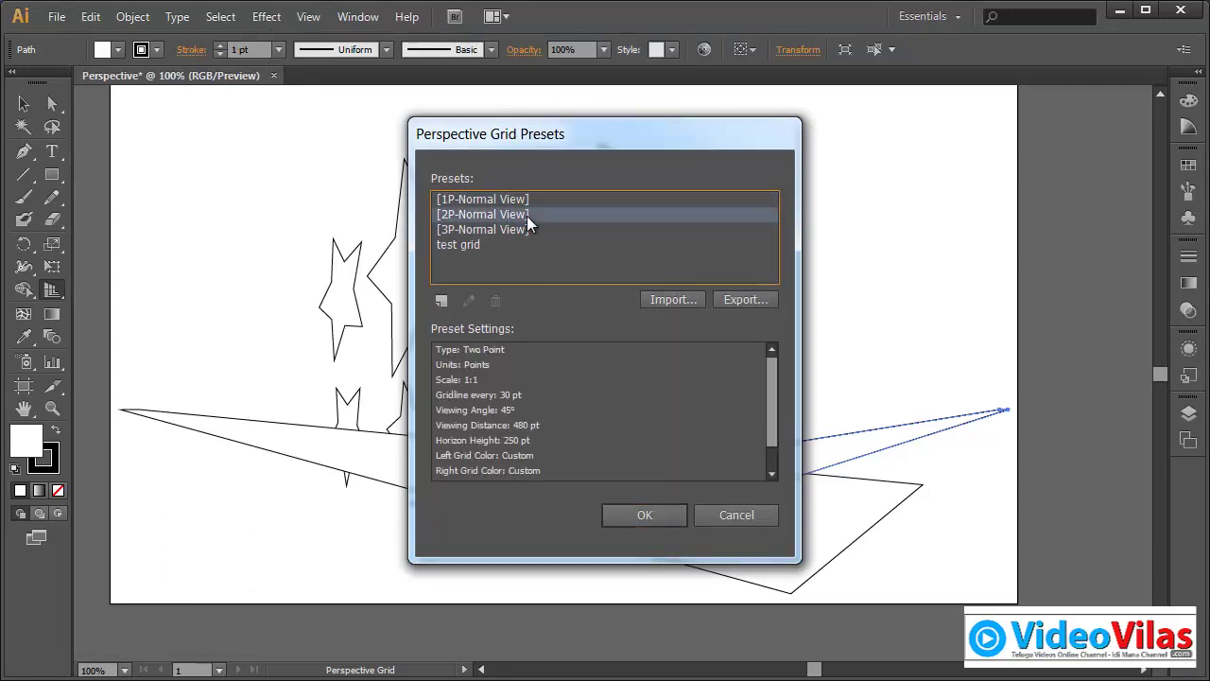
pyautogui.click(526, 231)
pyautogui.click(733, 519)
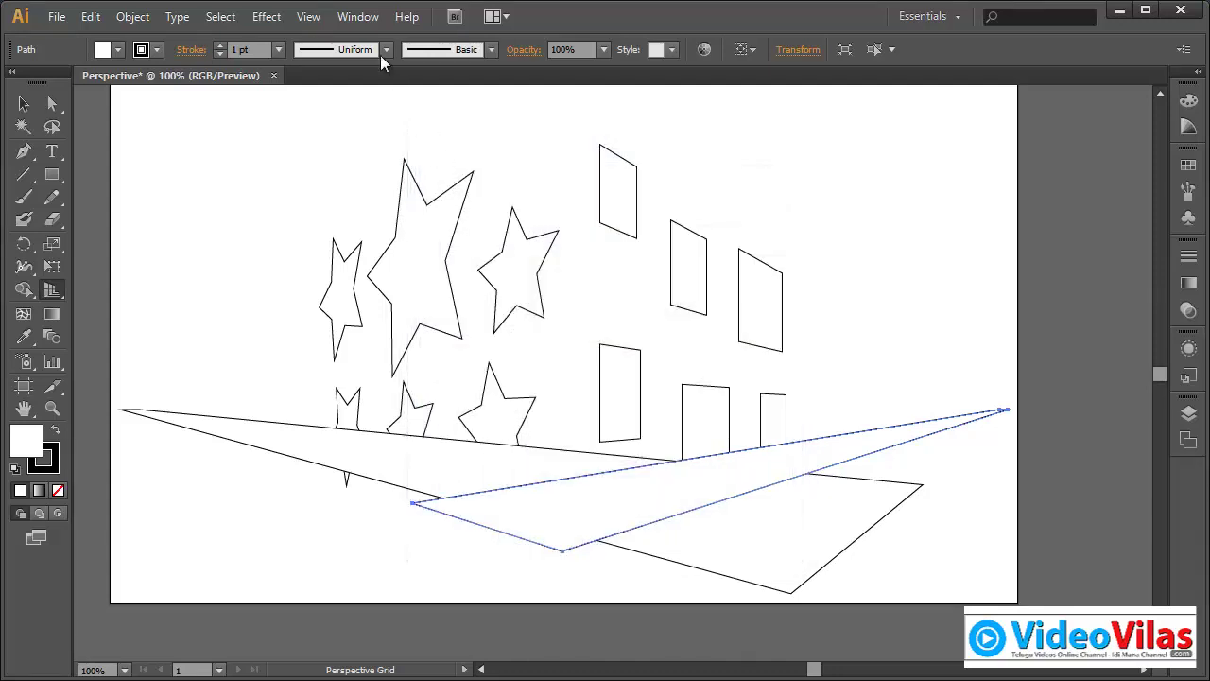
# Step: Look through the View > Perspective Grid commands and close the menu
pyautogui.click(359, 16)
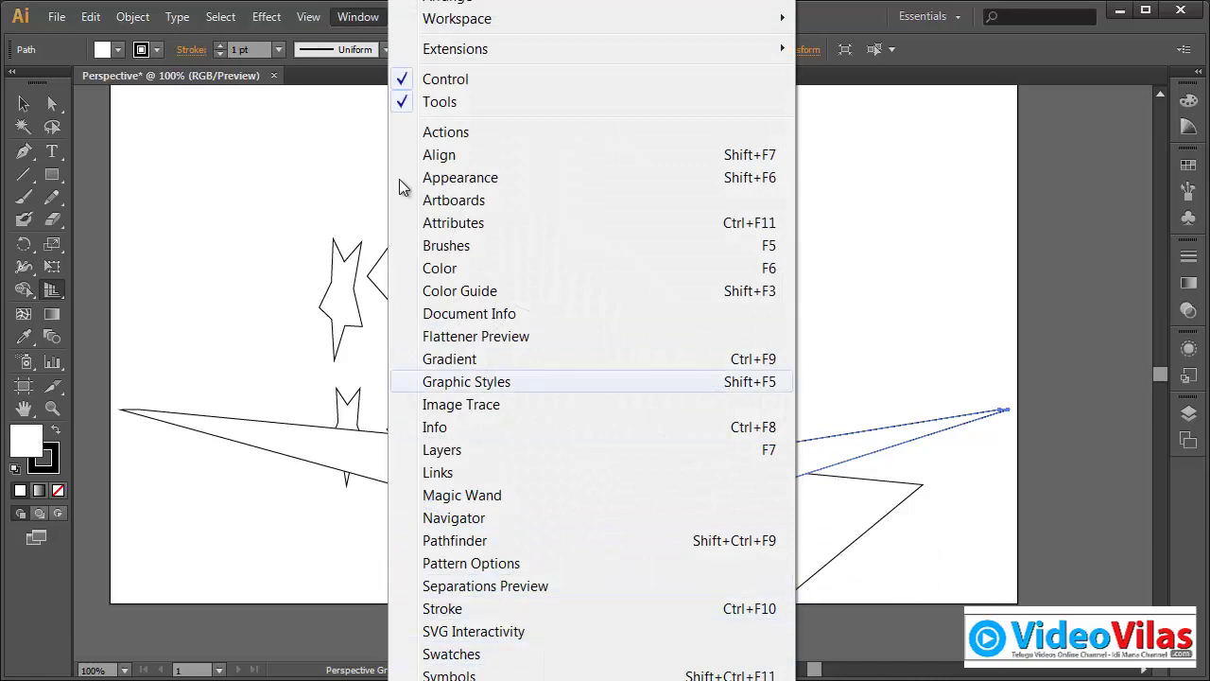
pyautogui.moveTo(308, 18)
pyautogui.moveTo(490, 665)
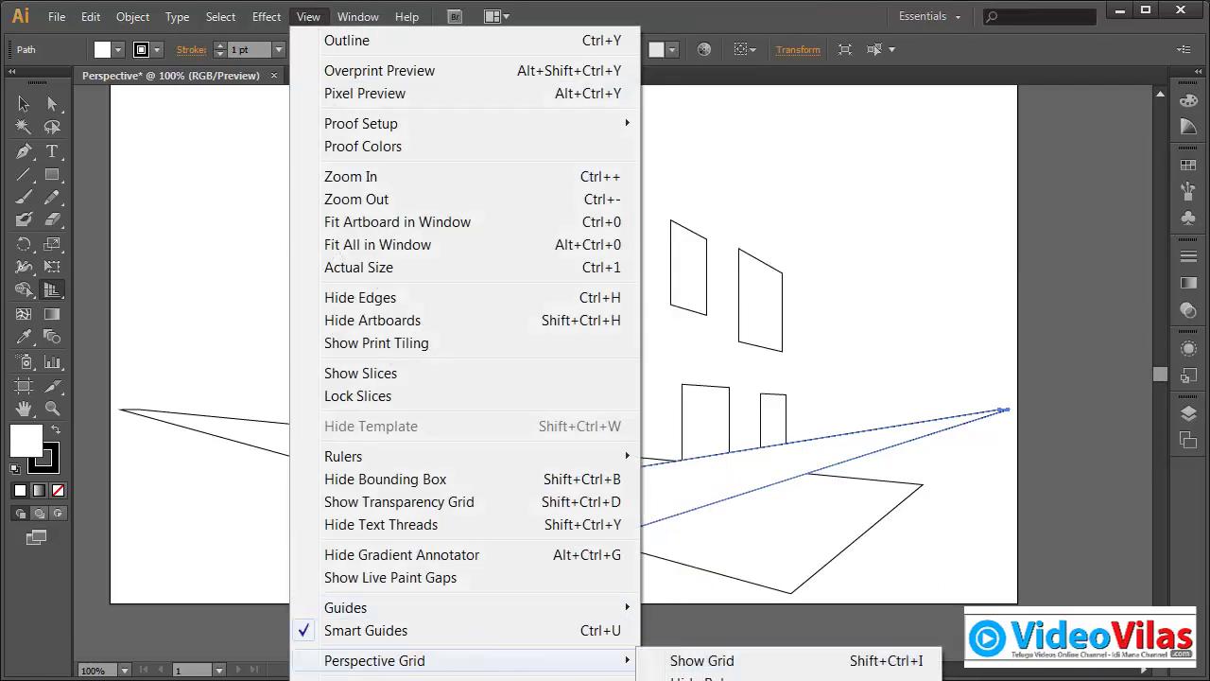
pyautogui.click(91, 76)
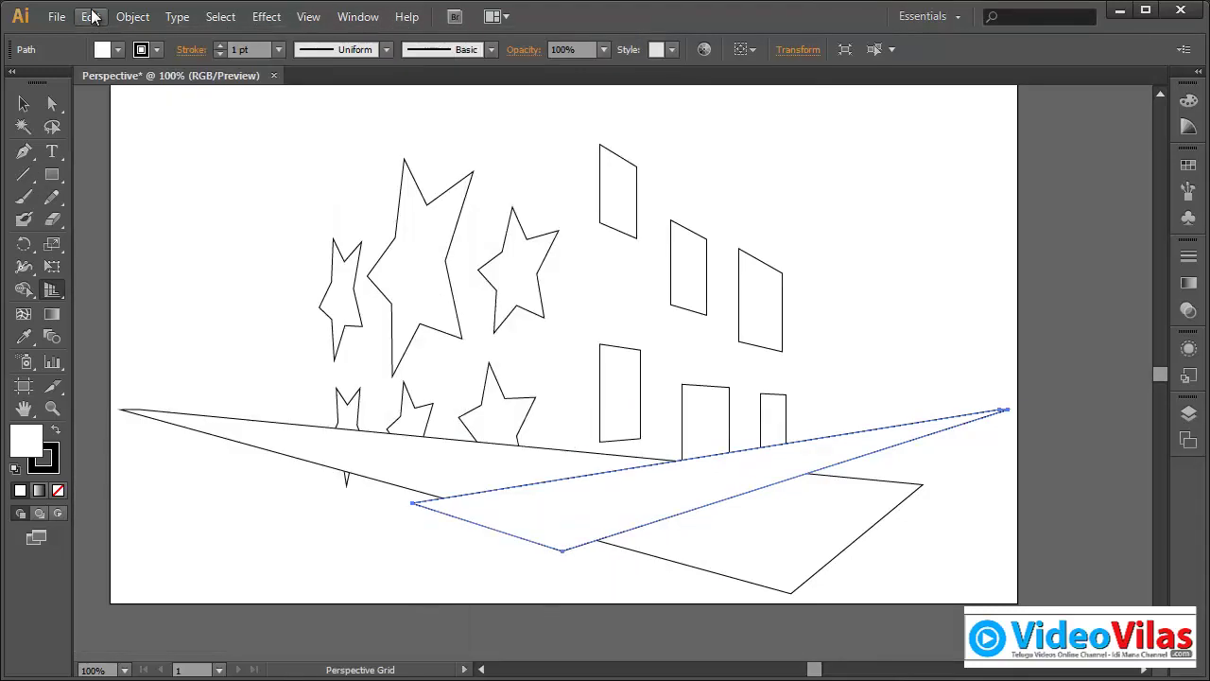
# Step: Reopen Perspective Grid Presets, check the saved 'test grid' settings, and close the dialog
pyautogui.click(90, 17)
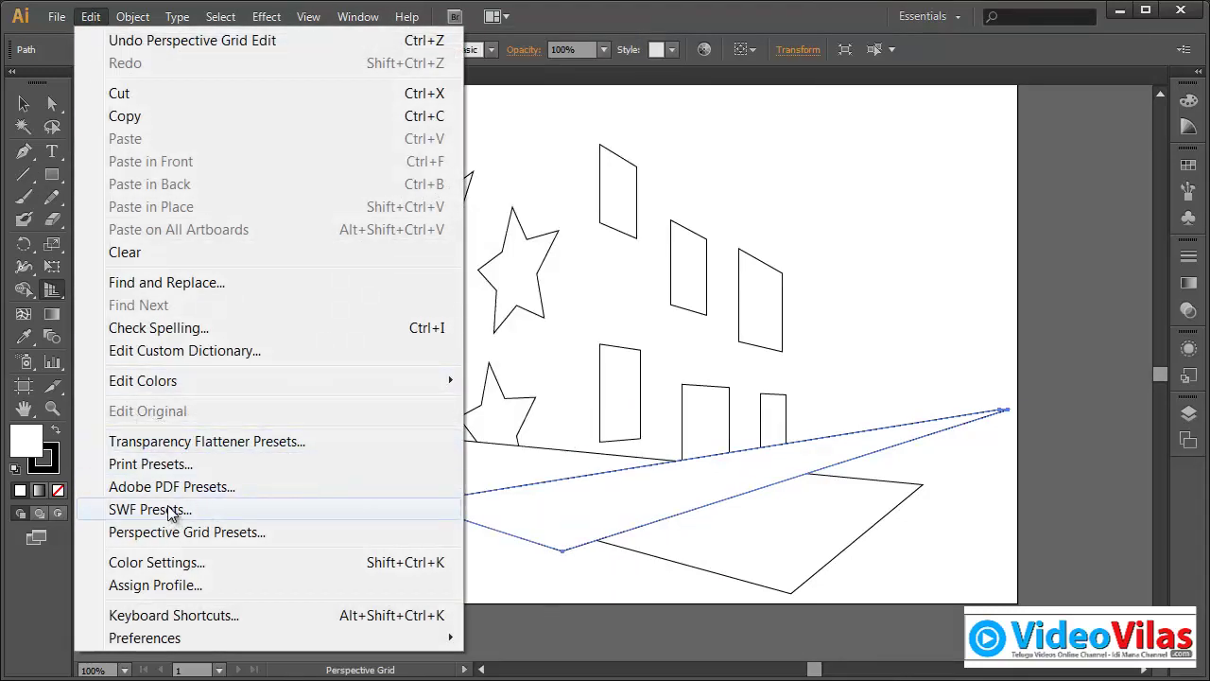
pyautogui.click(243, 536)
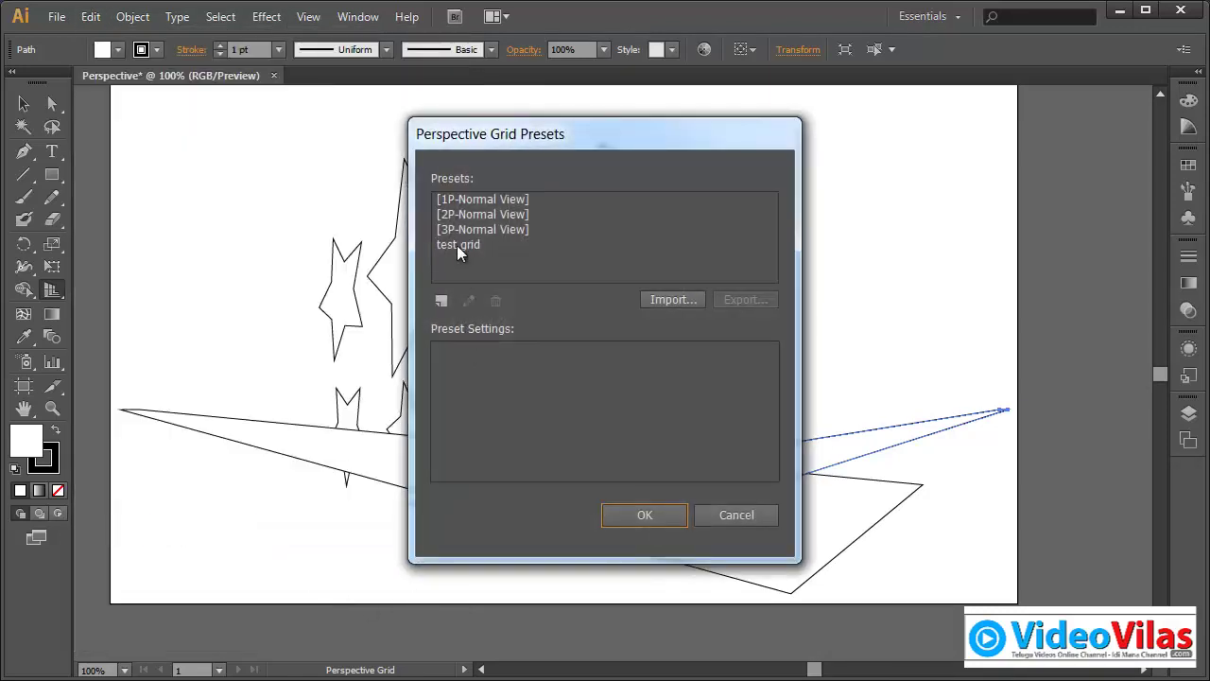
pyautogui.click(457, 245)
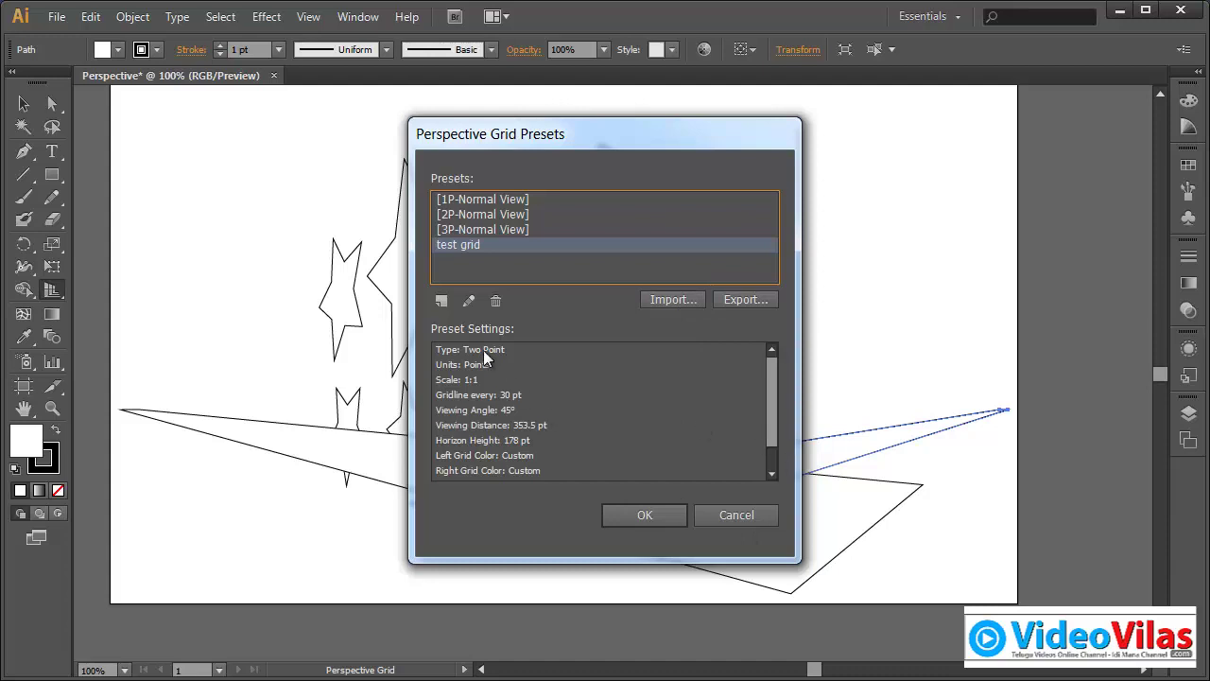
pyautogui.moveTo(767, 402); pyautogui.dragTo(774, 440)
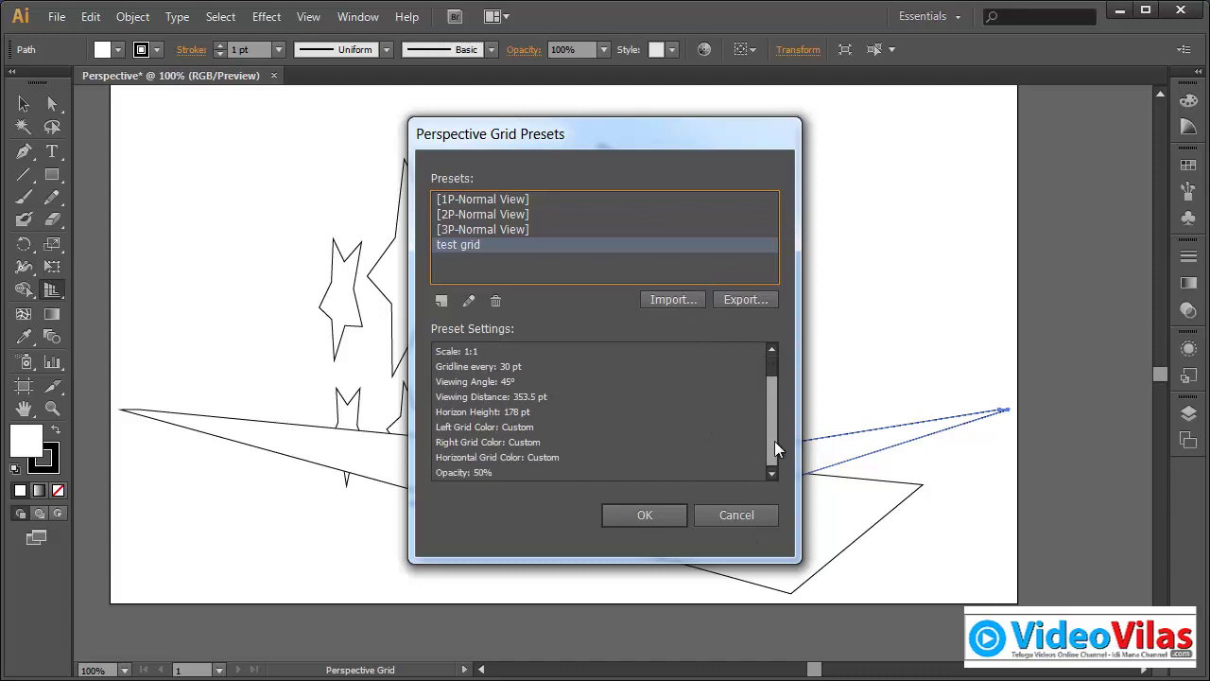
pyautogui.click(733, 513)
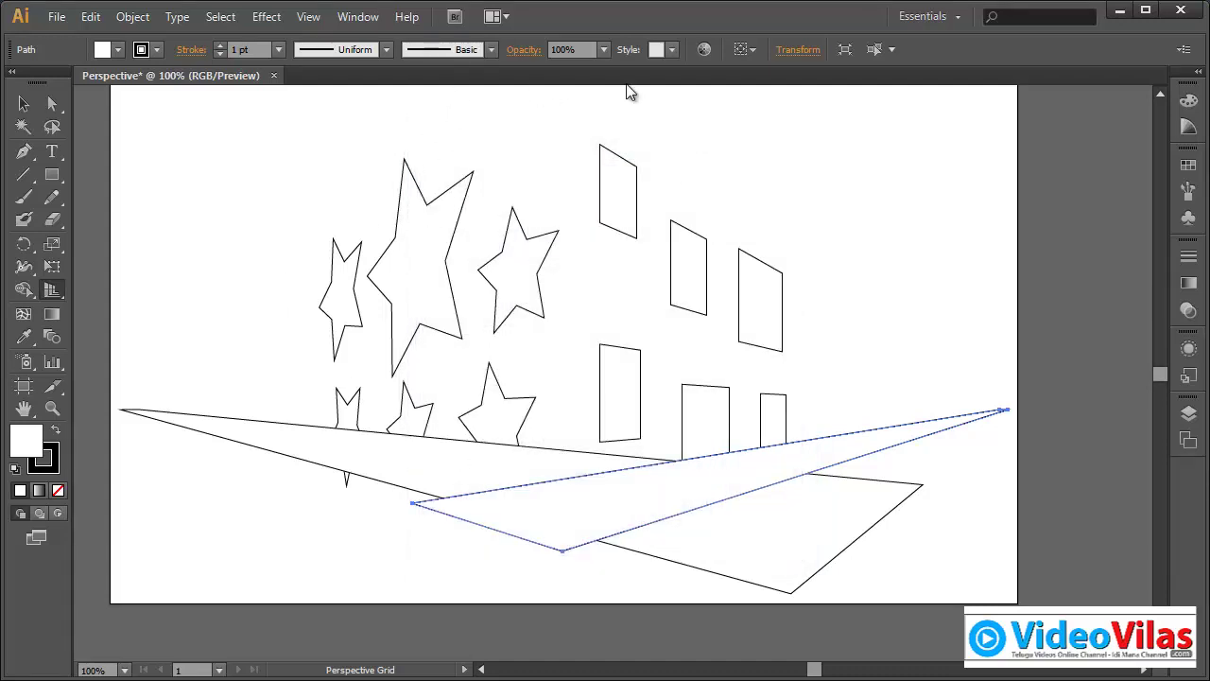
pyautogui.click(59, 17)
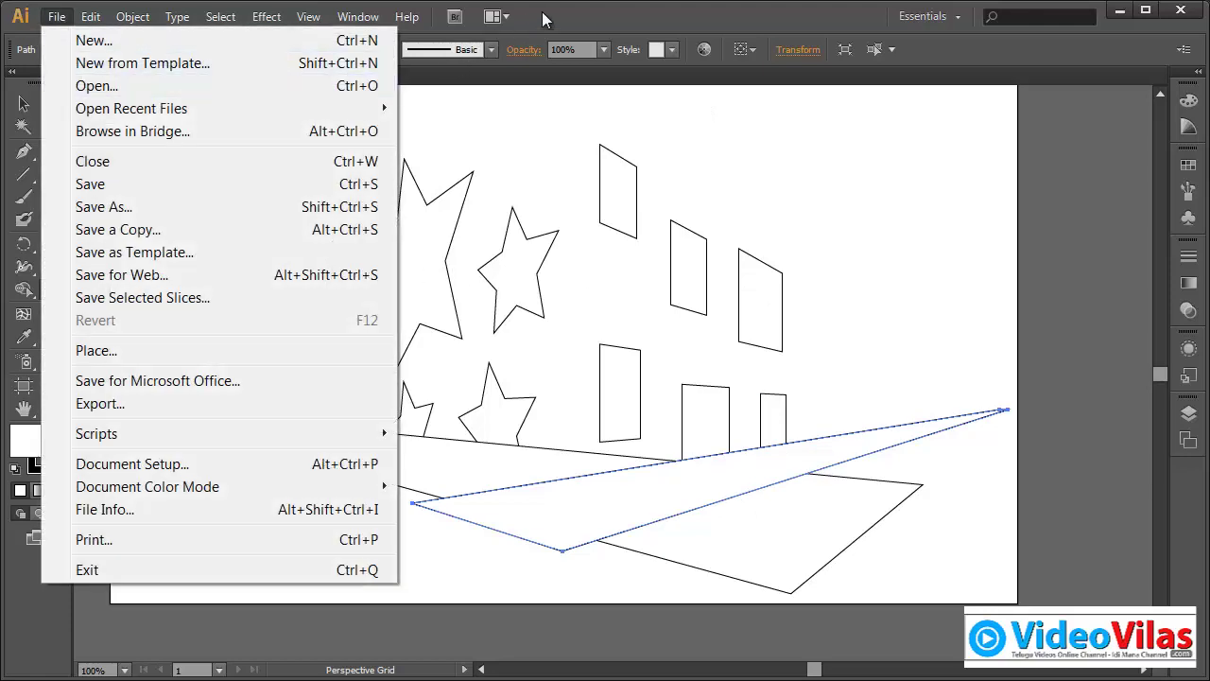
pyautogui.press('Escape')
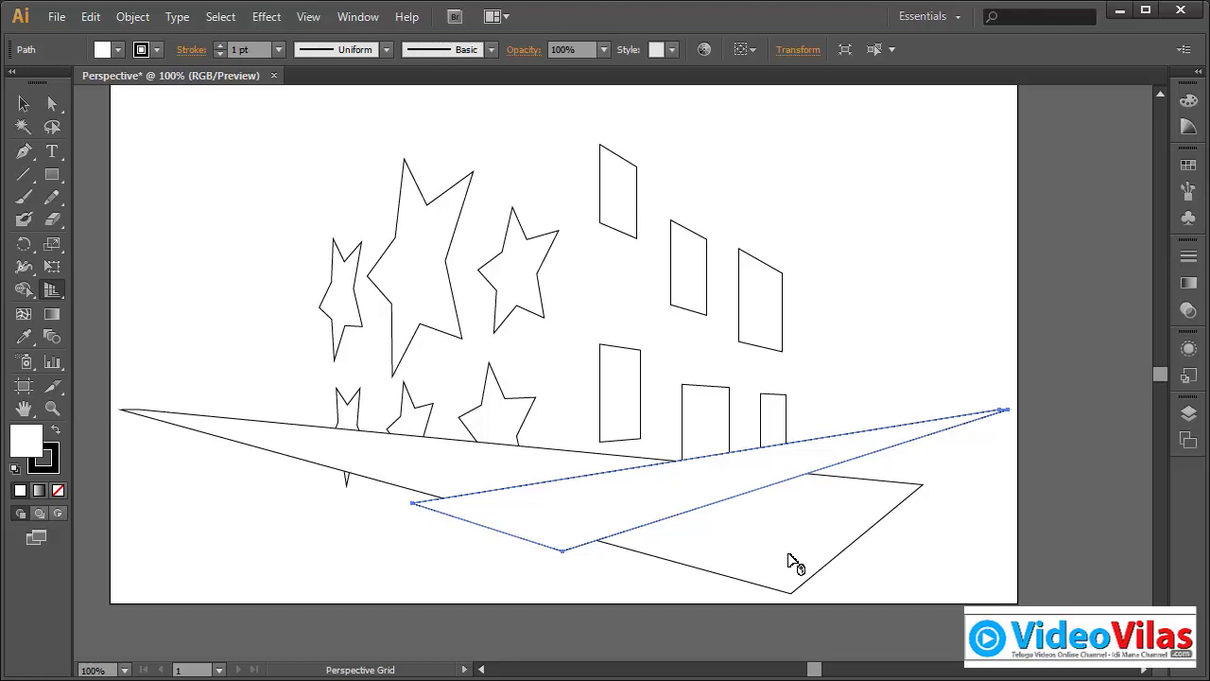
pyautogui.click(270, 19)
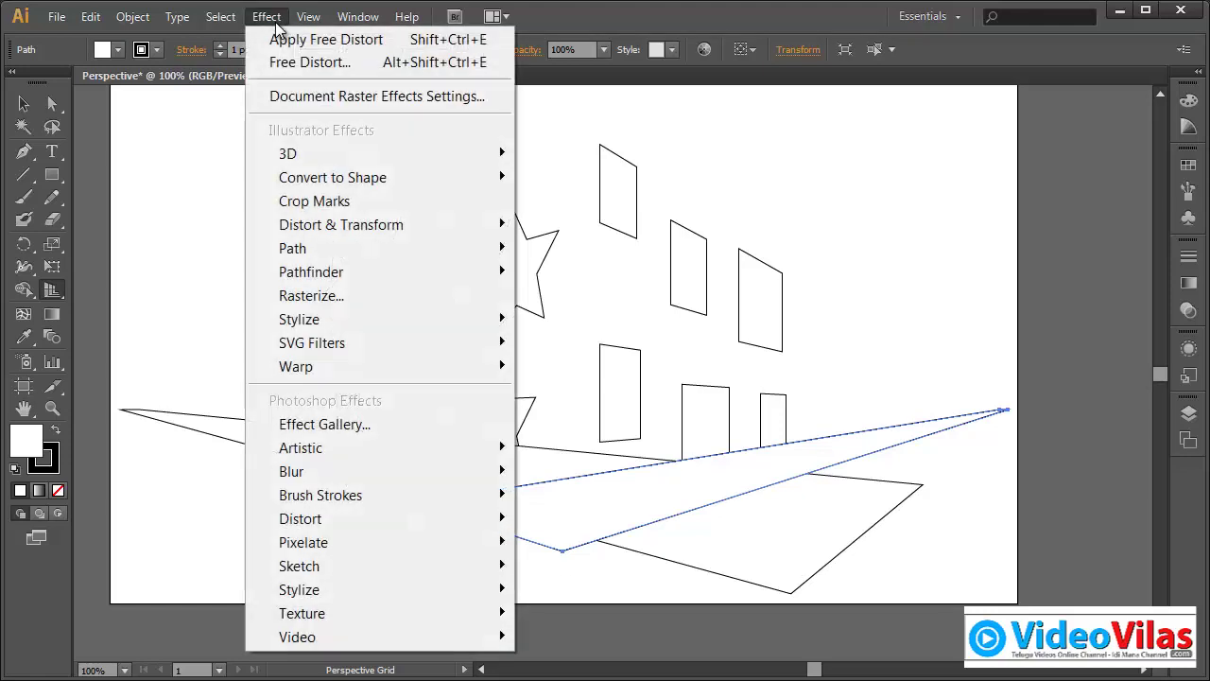
pyautogui.moveTo(424, 228)
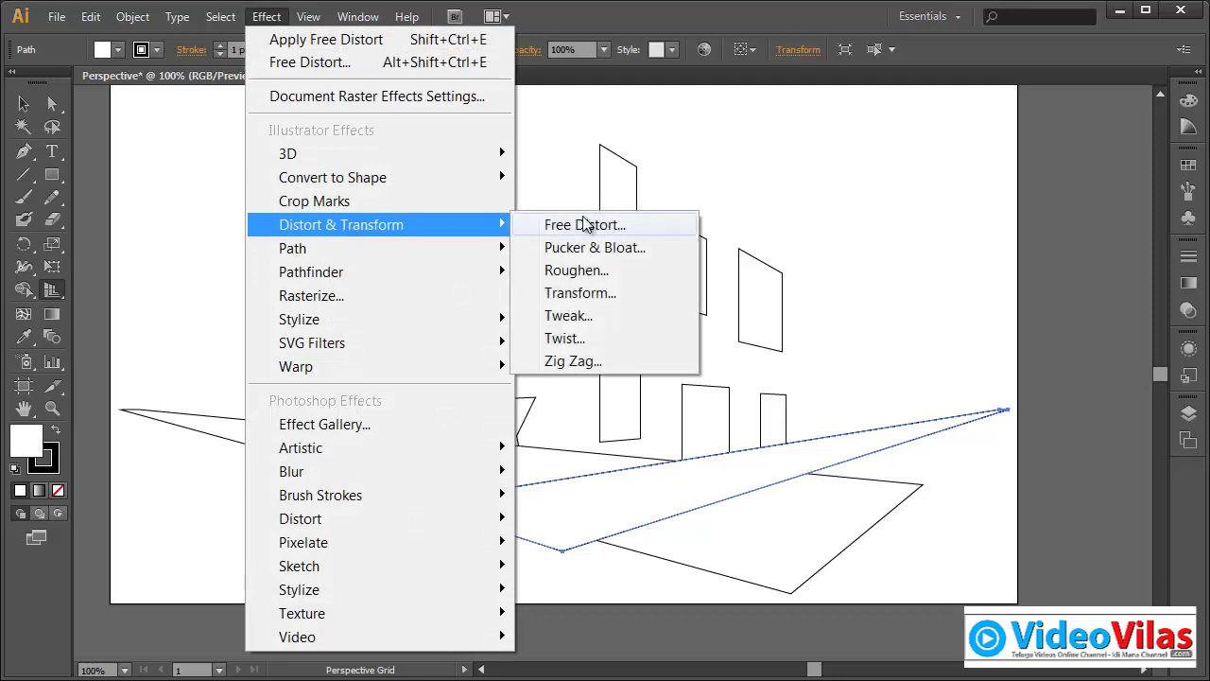
pyautogui.click(189, 177)
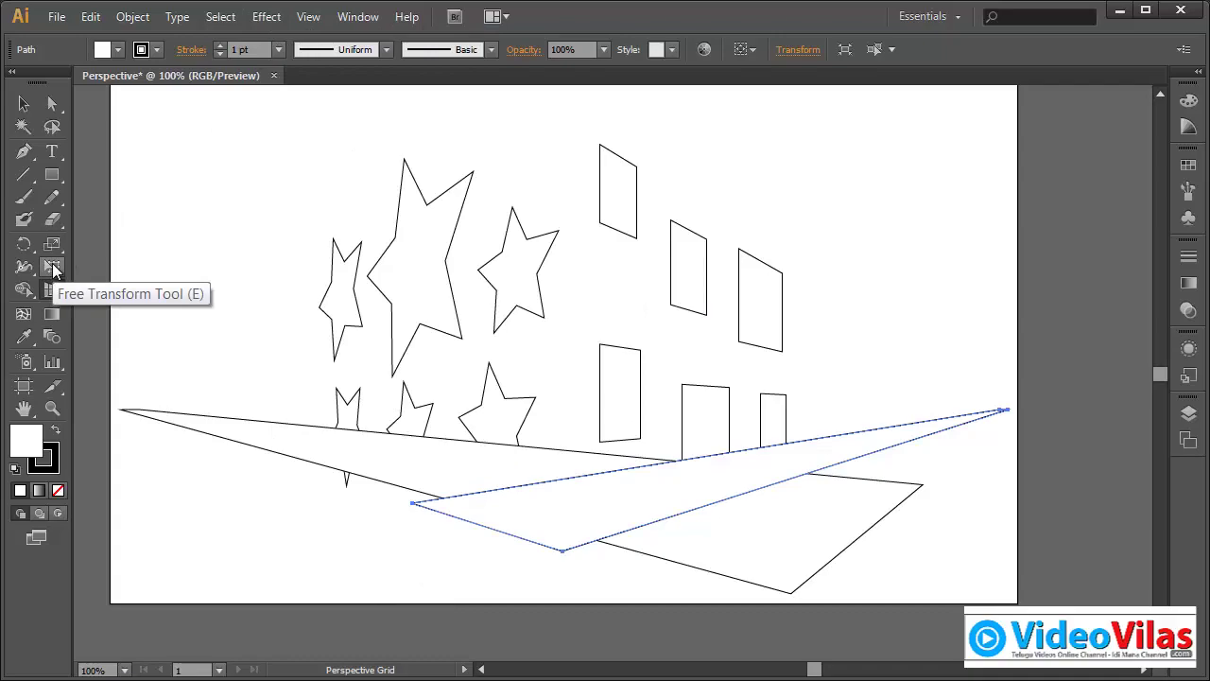
pyautogui.click(310, 17)
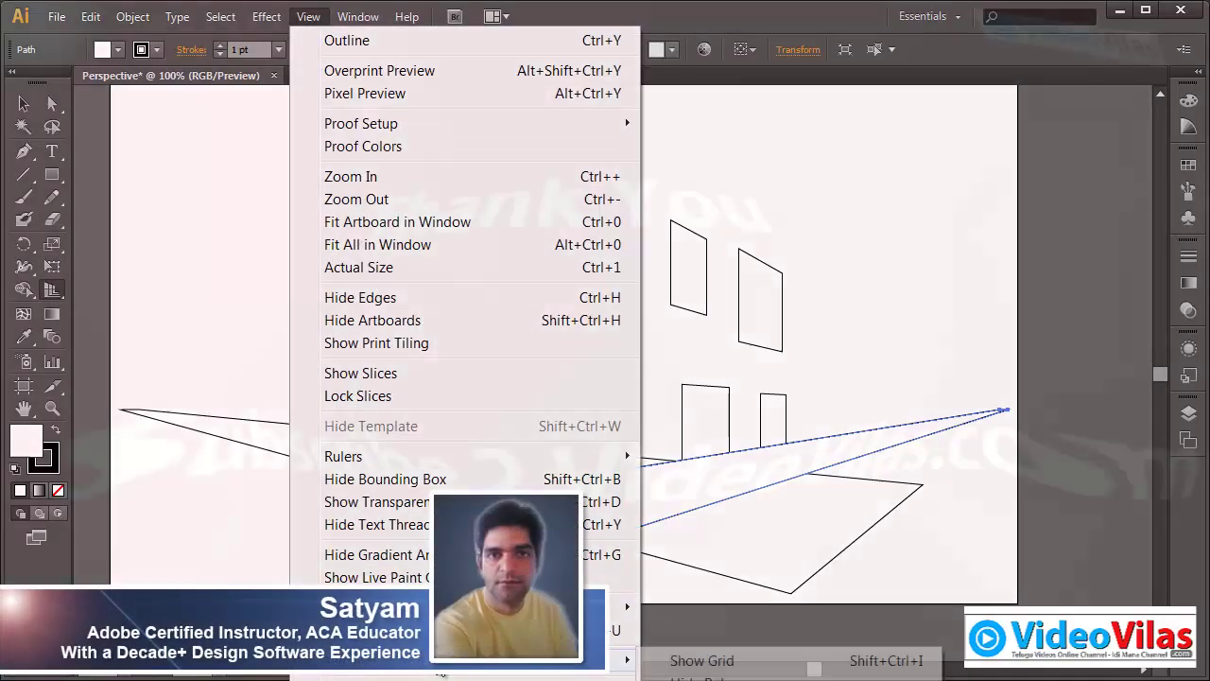
pyautogui.moveTo(437, 661)
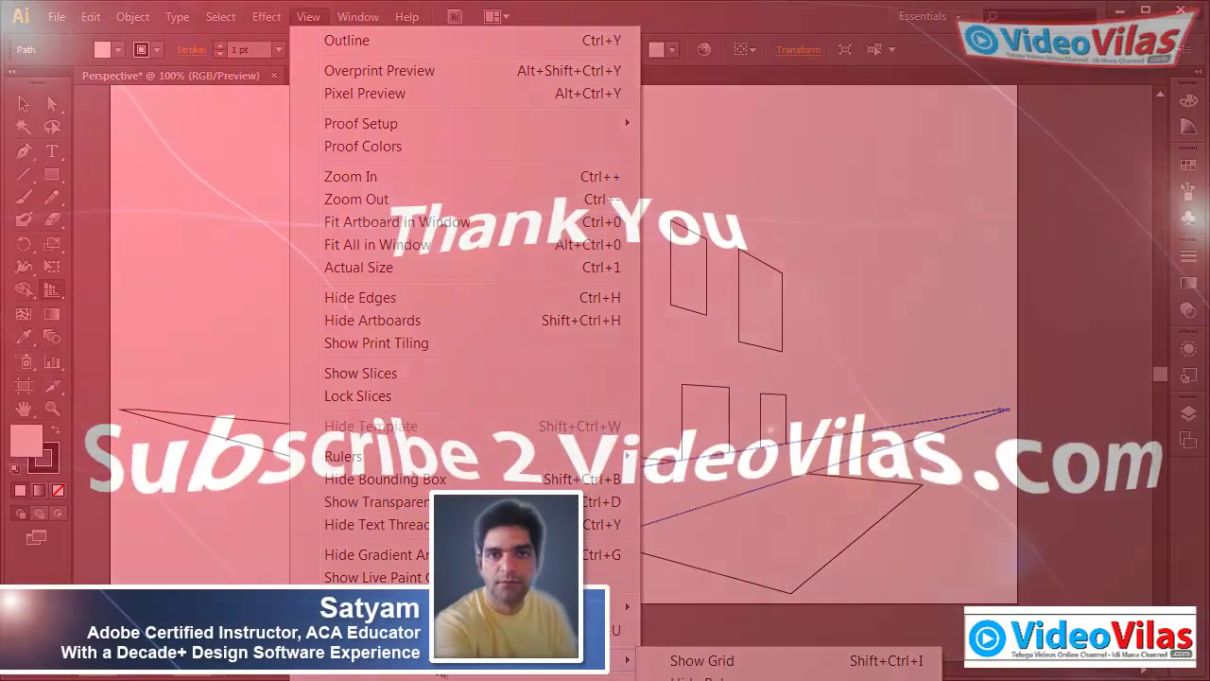